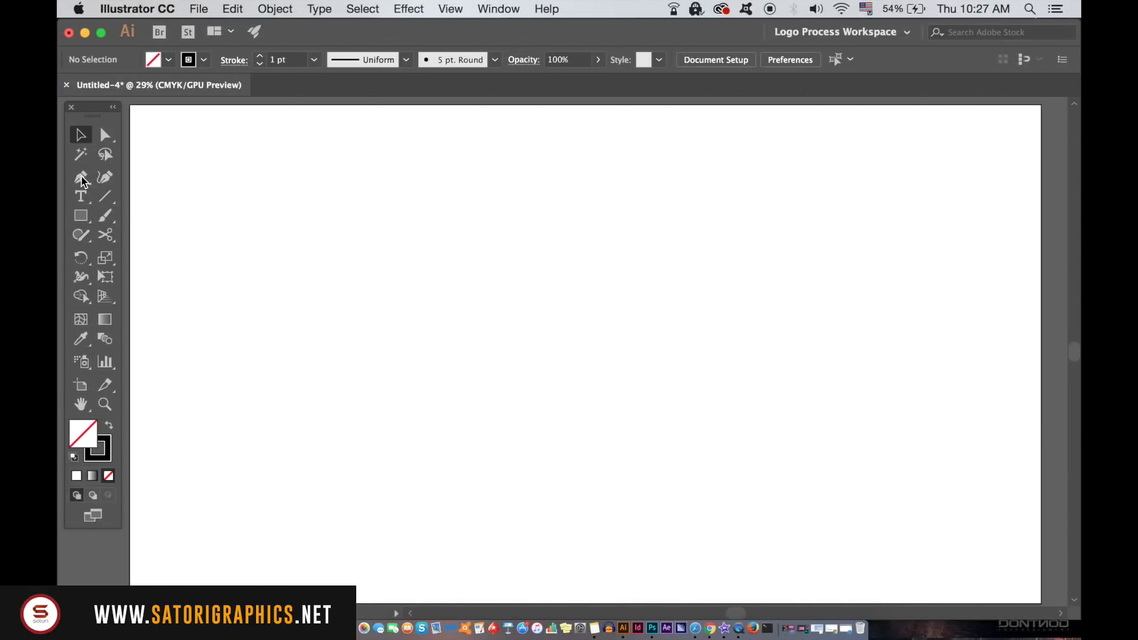
# Step: With the Pen tool, trace from the left tip through the swept-back upper feather spikes, using sharp corners
pyautogui.click(85, 179)
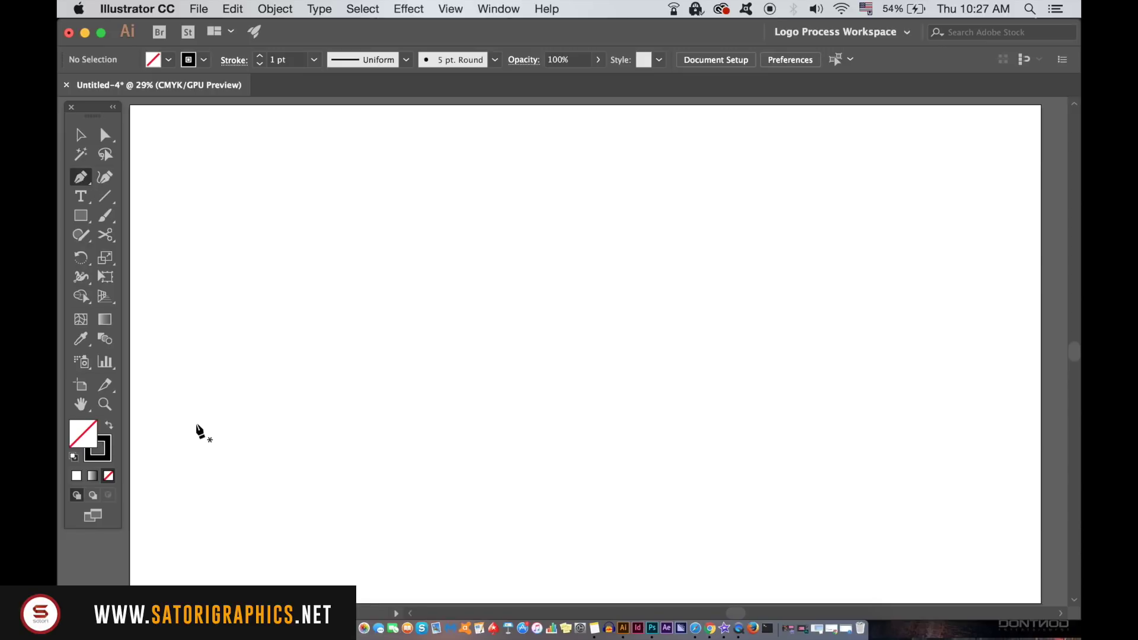
pyautogui.click(169, 439)
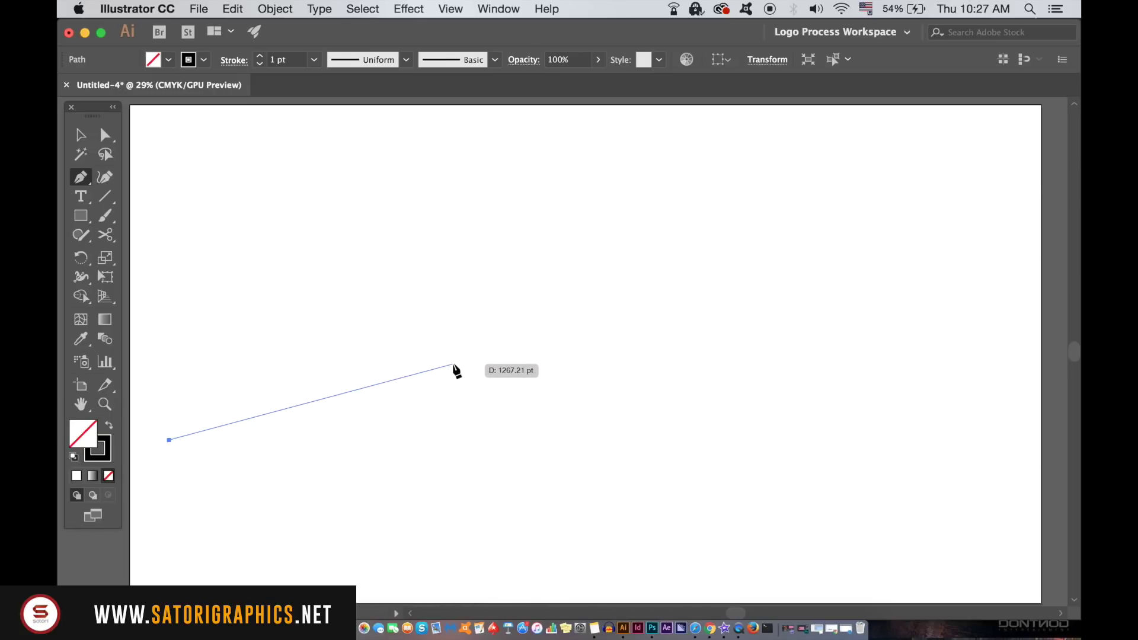
pyautogui.moveTo(455, 360); pyautogui.dragTo(620, 349)
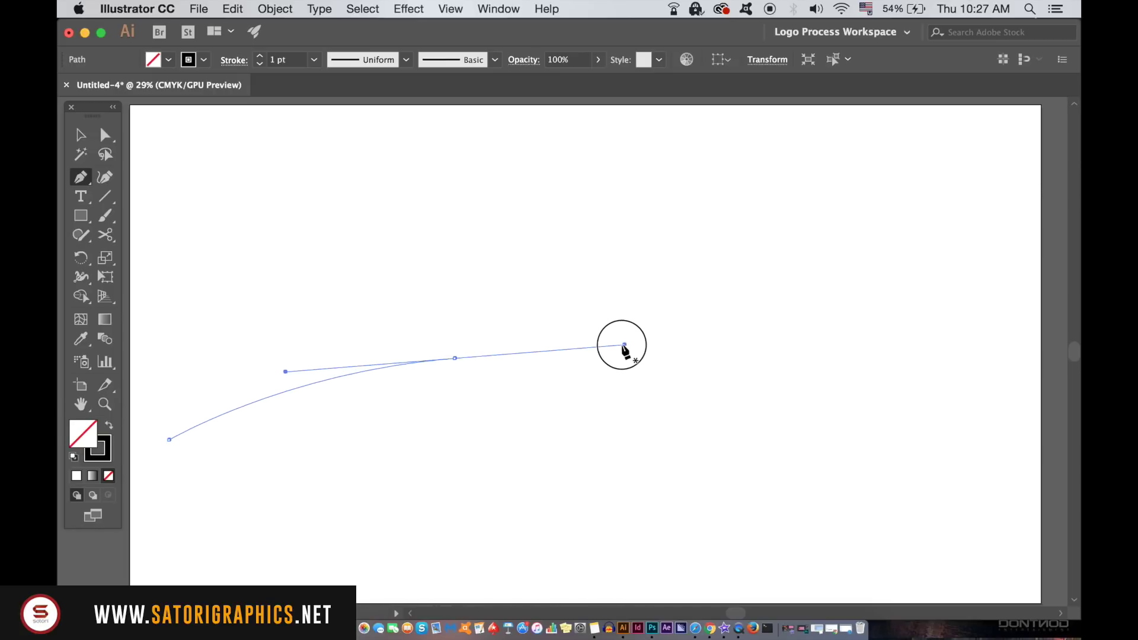
pyautogui.moveTo(620, 350); pyautogui.dragTo(618, 348)
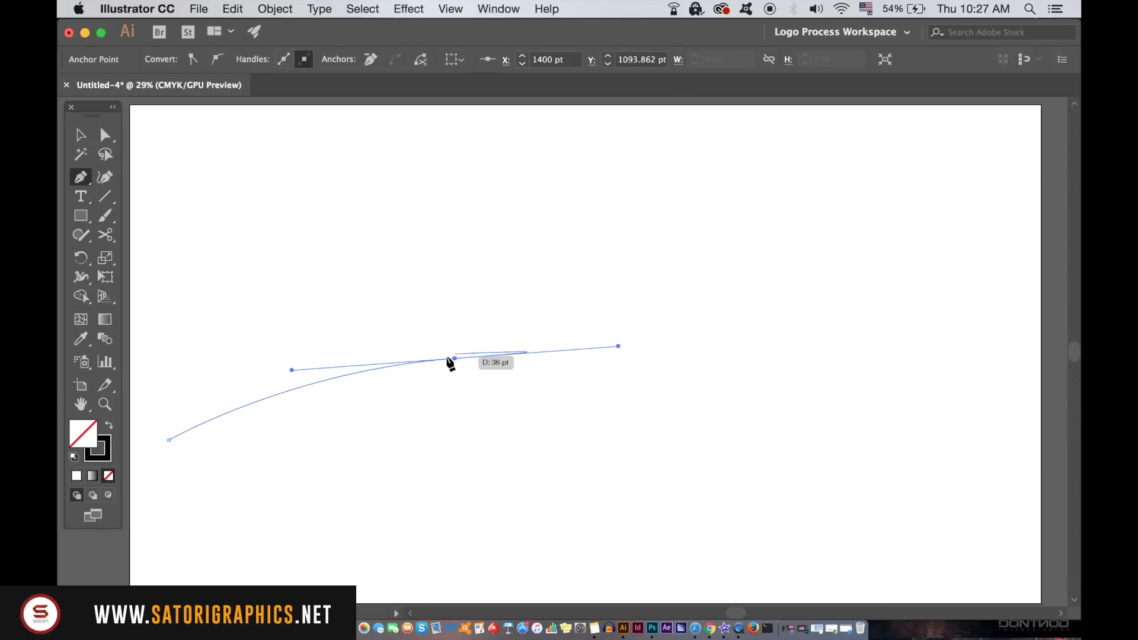
pyautogui.click(455, 359)
pyautogui.moveTo(455, 363); pyautogui.dragTo(307, 373)
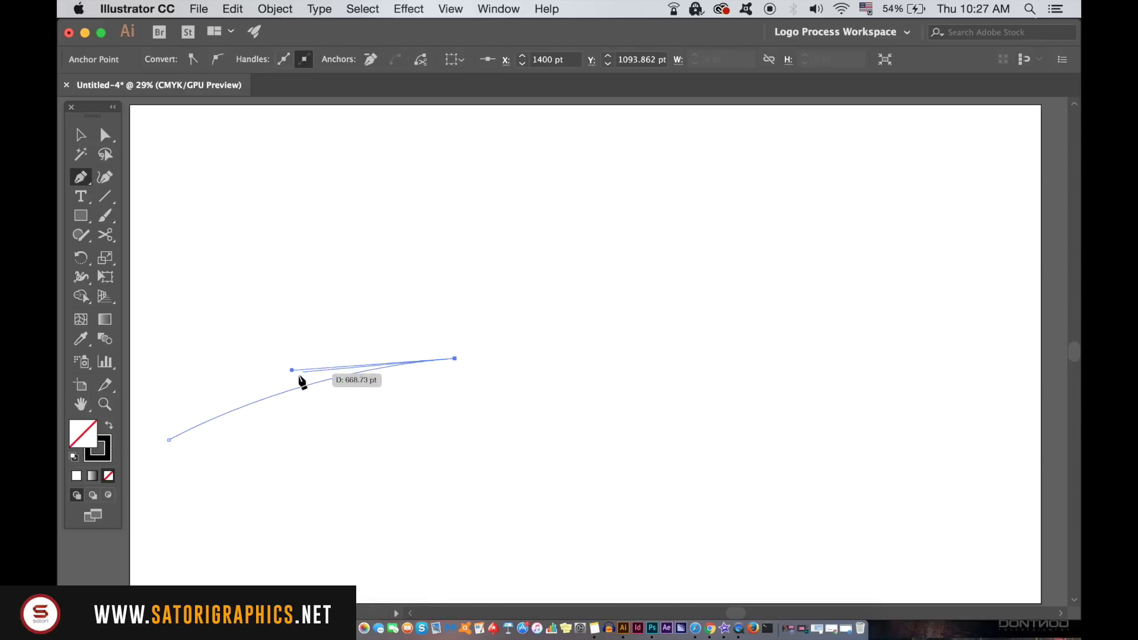
pyautogui.moveTo(307, 373)
pyautogui.mouseDown()
pyautogui.moveTo(218, 404)
pyautogui.moveTo(275, 386)
pyautogui.mouseUp()
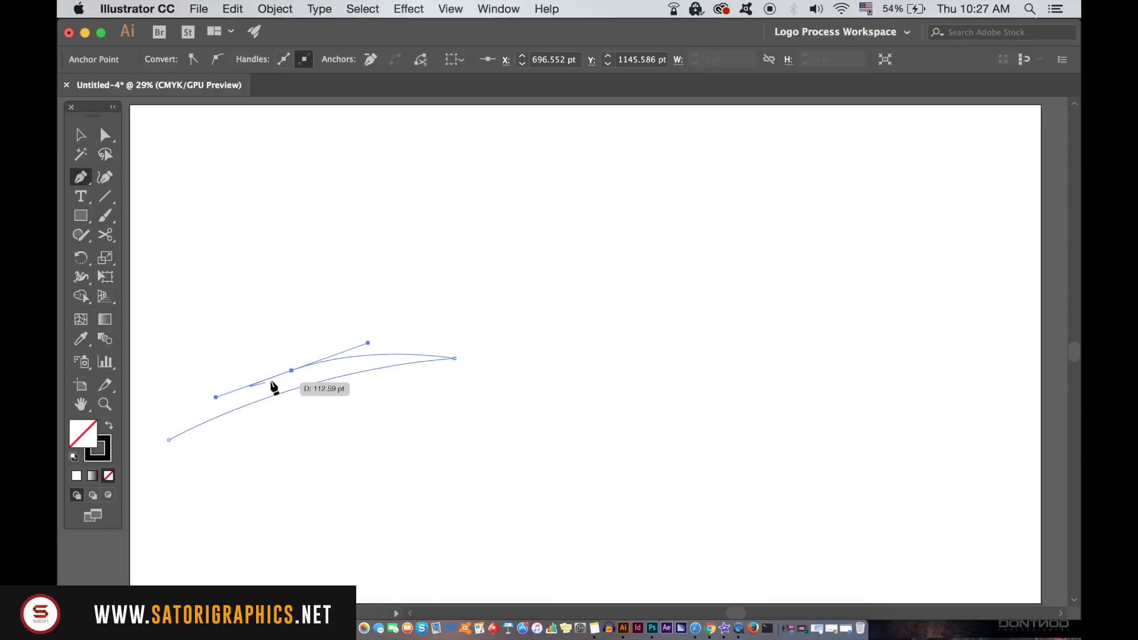
pyautogui.click(291, 369)
pyautogui.moveTo(555, 299)
pyautogui.mouseDown()
pyautogui.moveTo(731, 289)
pyautogui.moveTo(706, 297)
pyautogui.mouseUp()
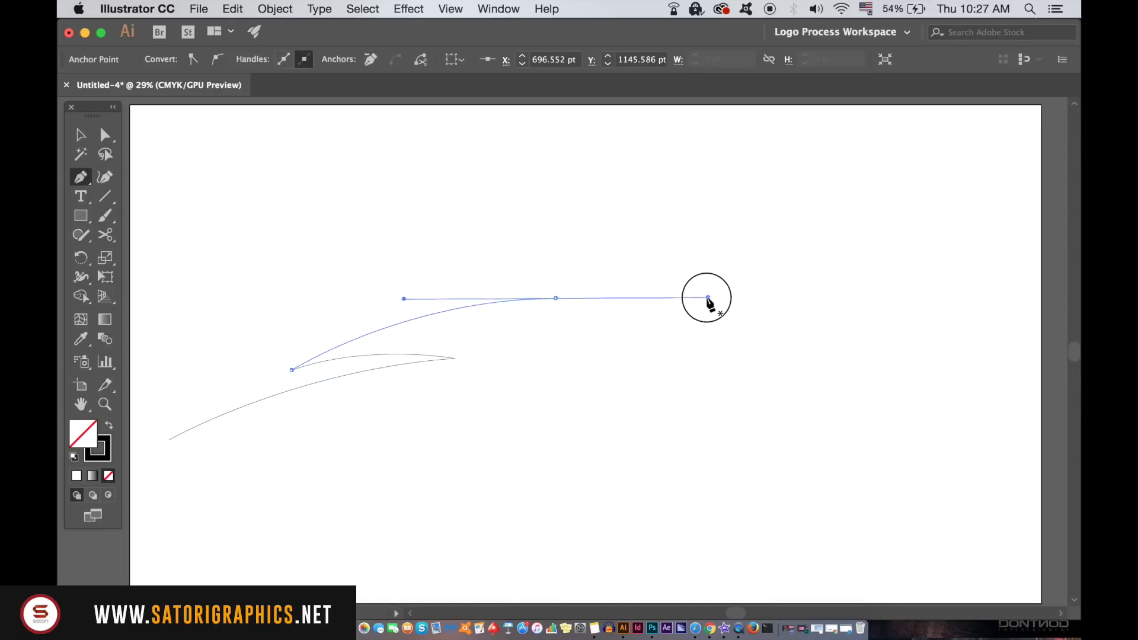
pyautogui.moveTo(444, 292); pyautogui.dragTo(379, 311)
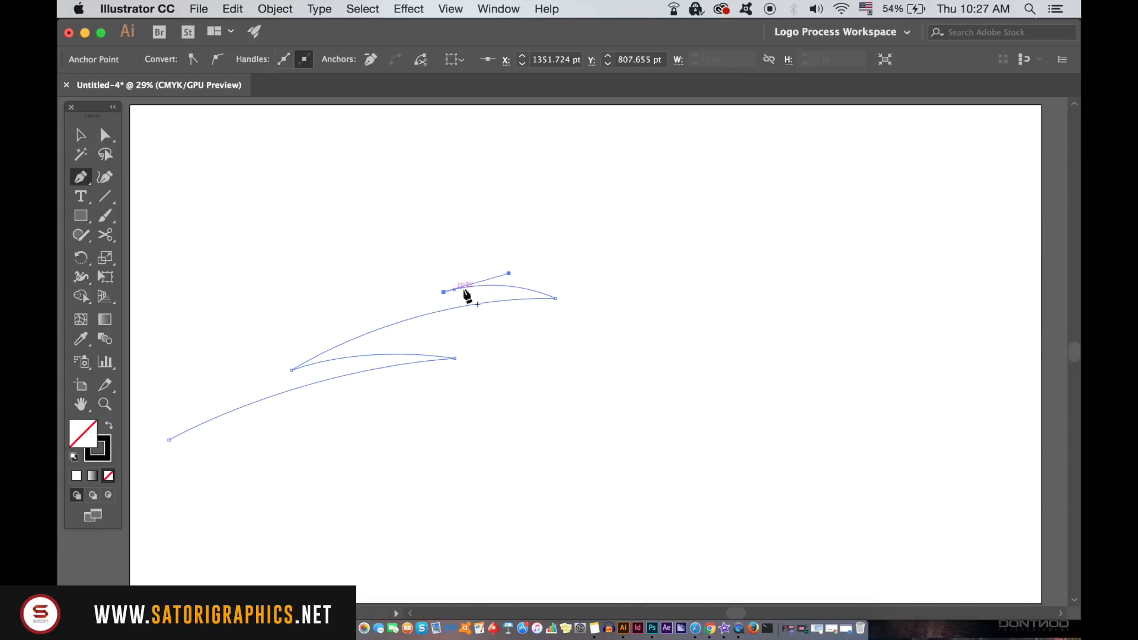
# Step: Draw the big rounded crown curve and the face with its small sharp bump
pyautogui.moveTo(847, 350); pyautogui.dragTo(911, 504)
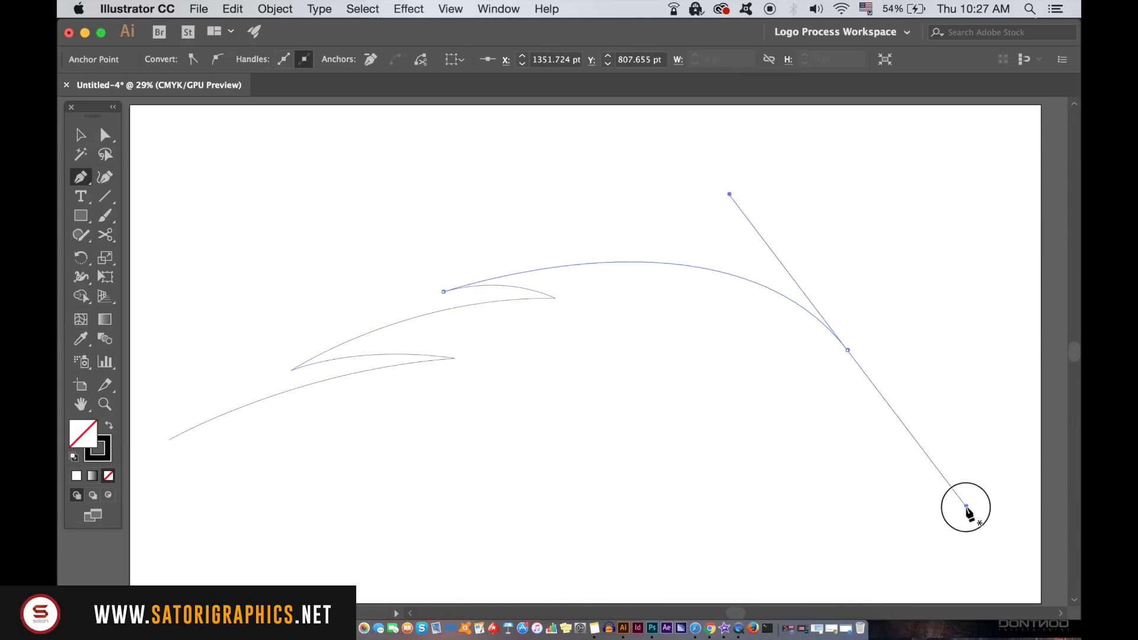
pyautogui.click(847, 351)
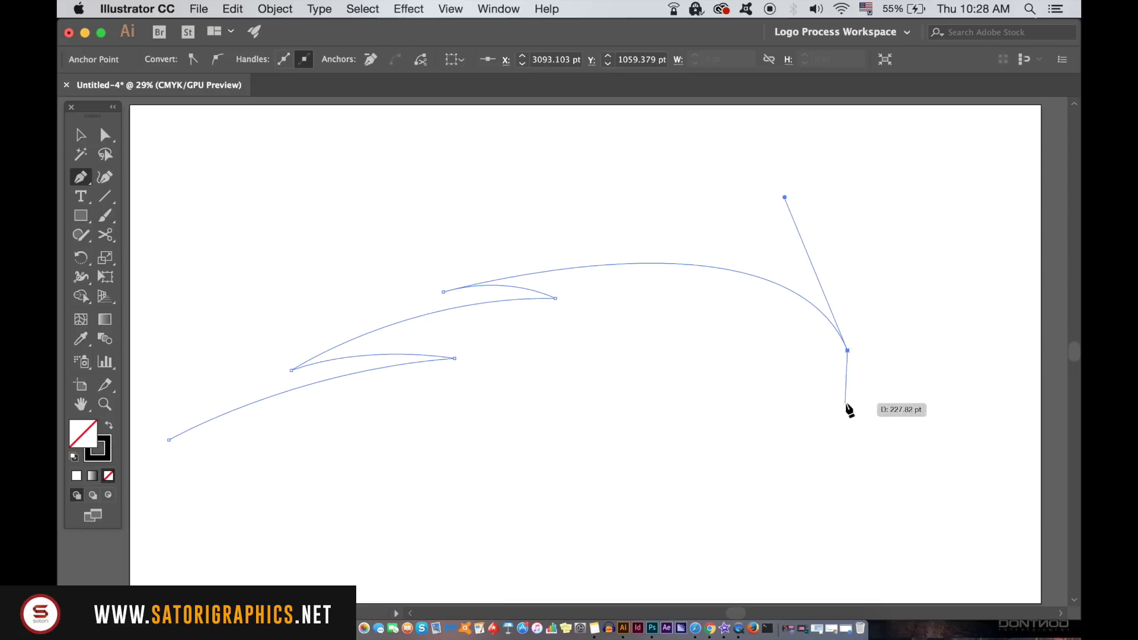
pyautogui.moveTo(842, 406); pyautogui.dragTo(826, 427)
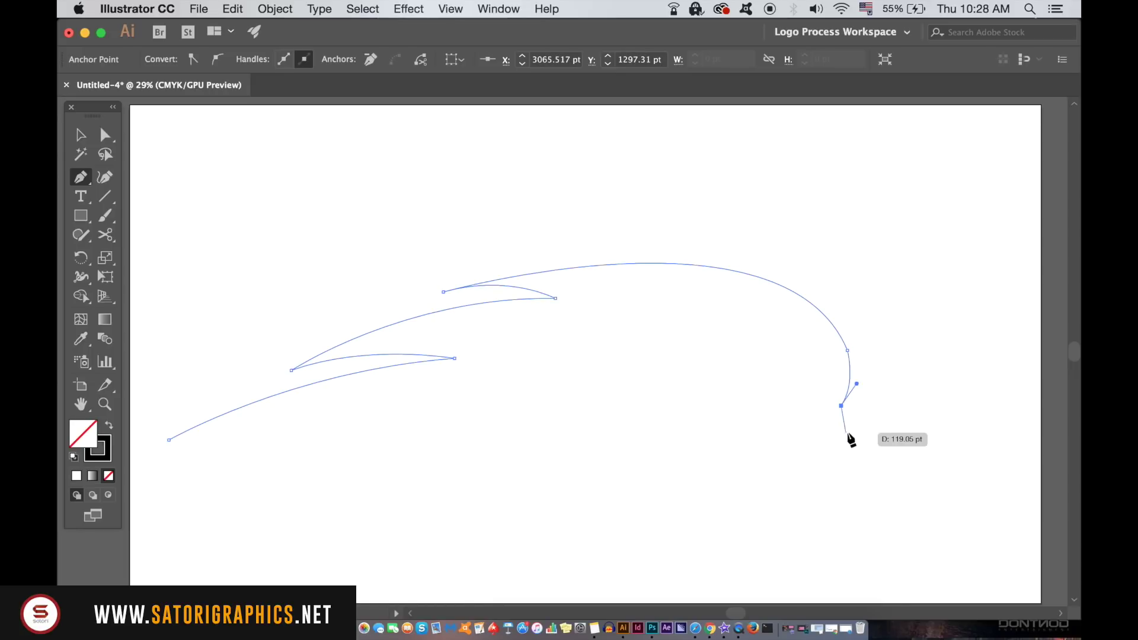
pyautogui.moveTo(845, 432); pyautogui.dragTo(833, 447)
pyautogui.click(844, 432)
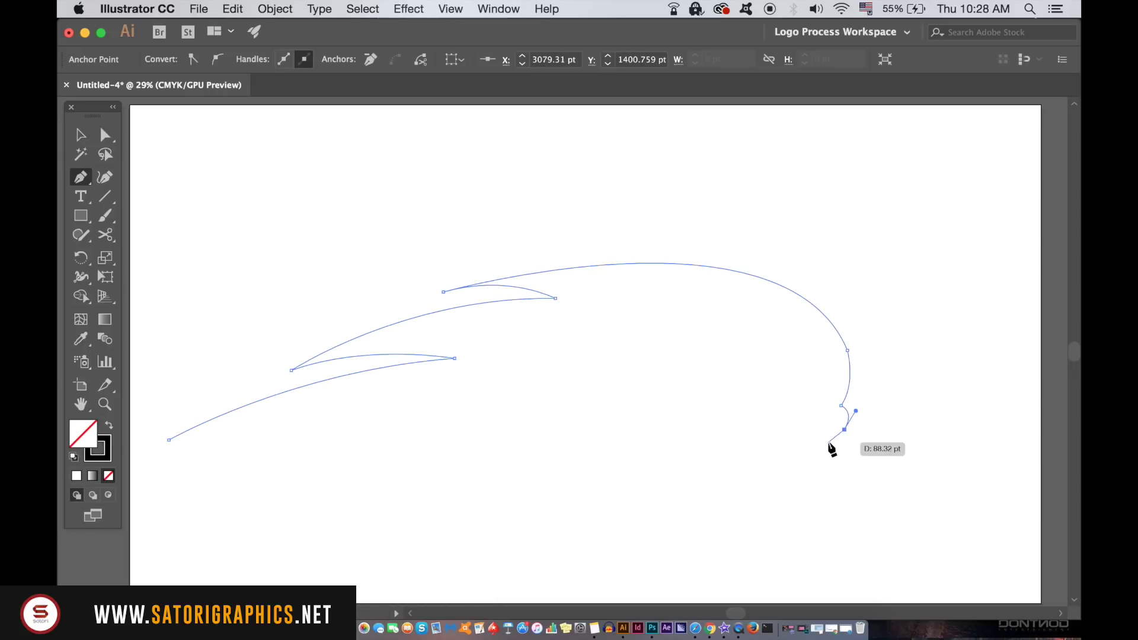
pyautogui.moveTo(800, 507); pyautogui.dragTo(796, 547)
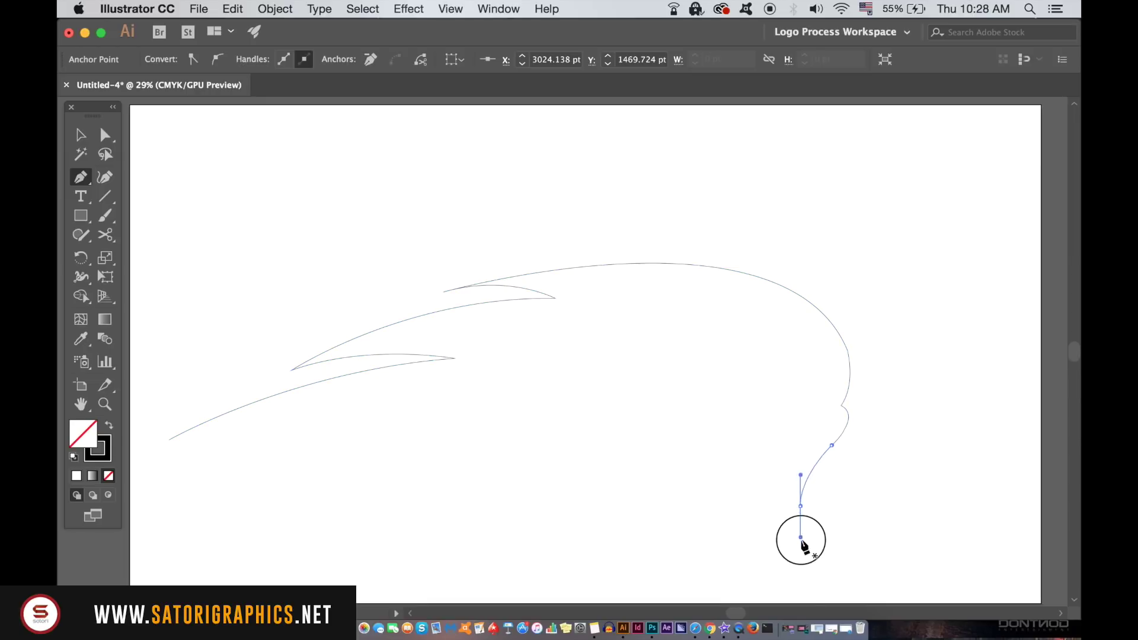
# Step: Continue along the lower jaw to its pointed tip, then the bottom feather, ending near the start
pyautogui.click(710, 585)
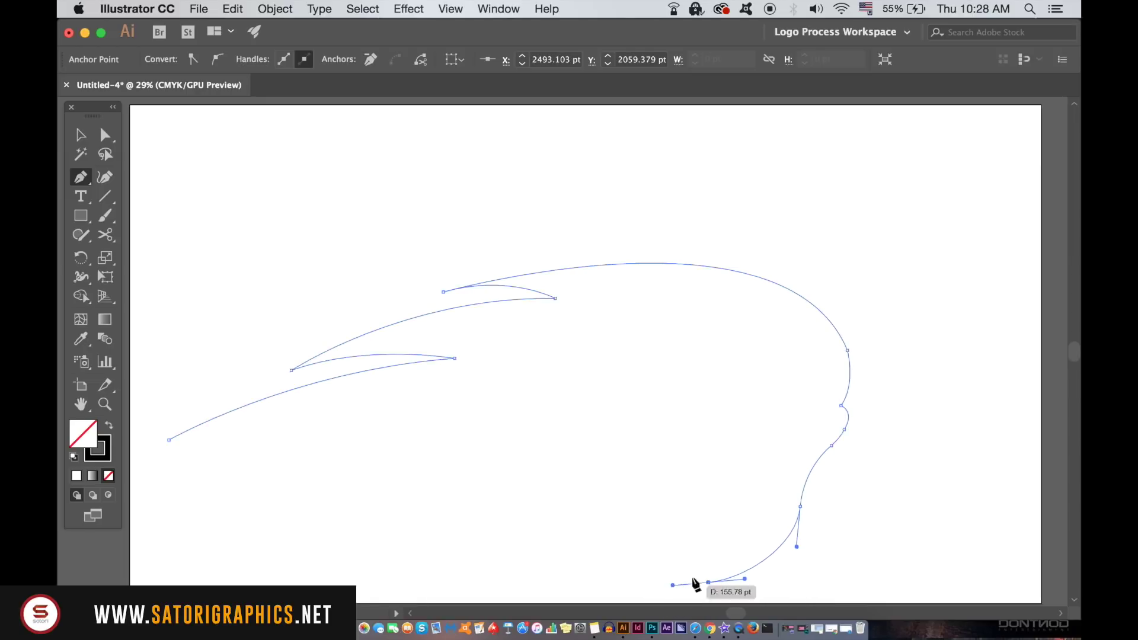
pyautogui.scroll(-5, 681, 533)
pyautogui.moveTo(705, 461); pyautogui.dragTo(711, 474)
pyautogui.moveTo(527, 459); pyautogui.dragTo(663, 456)
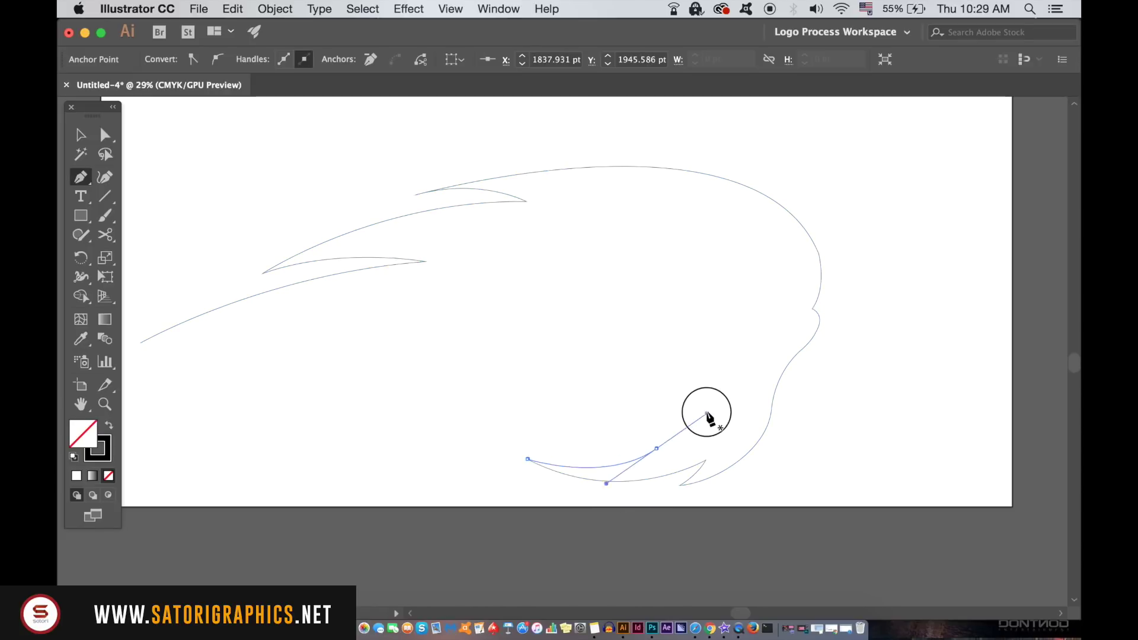
pyautogui.moveTo(663, 455); pyautogui.dragTo(656, 448)
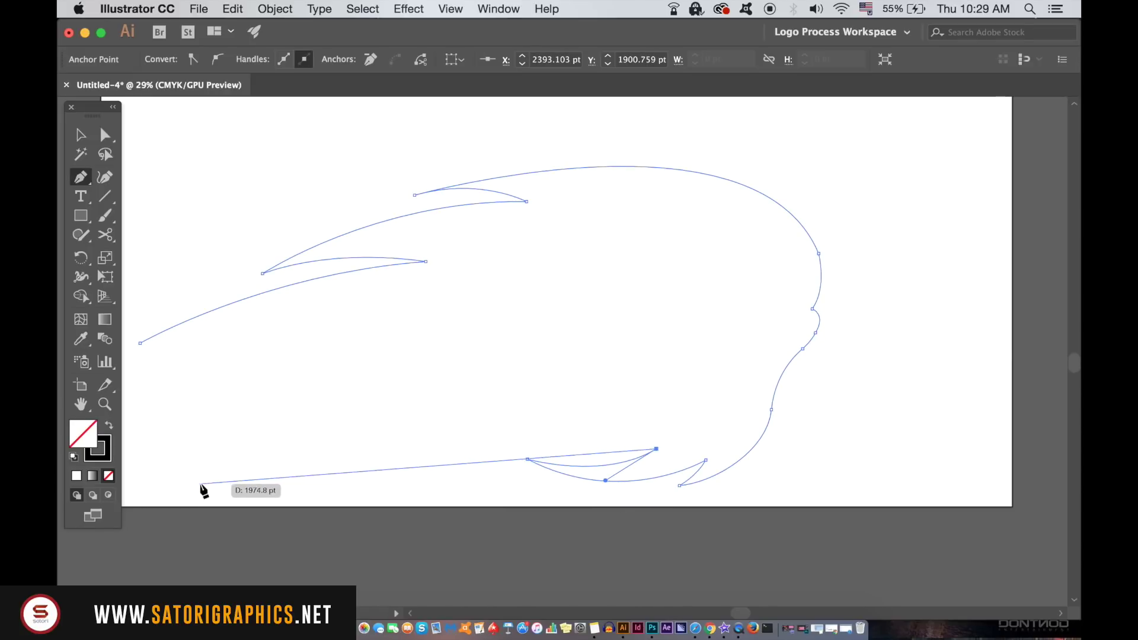
pyautogui.moveTo(199, 484); pyautogui.dragTo(131, 569)
pyautogui.click(377, 485)
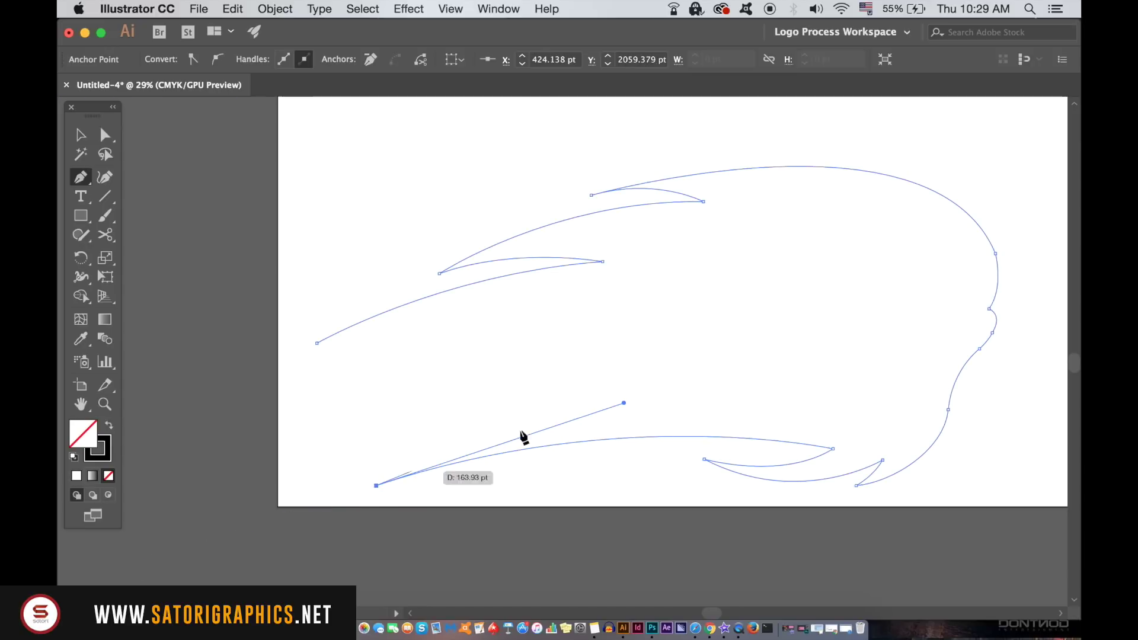
pyautogui.moveTo(642, 403); pyautogui.dragTo(762, 403)
pyautogui.hscroll(-3, 534, 392)
pyautogui.moveTo(315, 405); pyautogui.dragTo(90, 501)
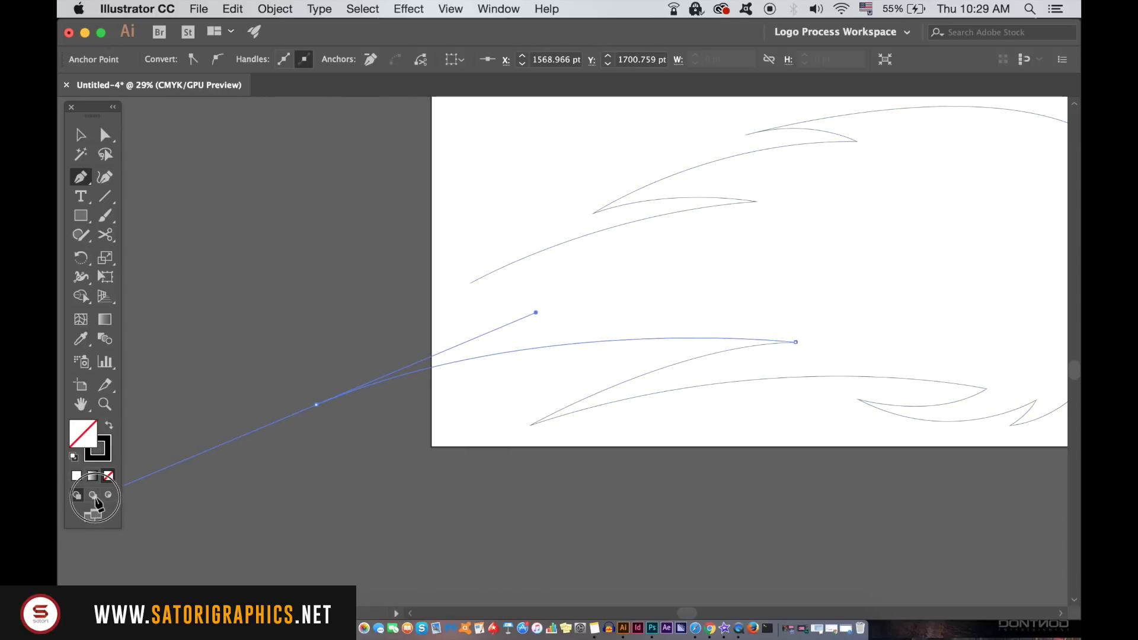
pyautogui.click(316, 404)
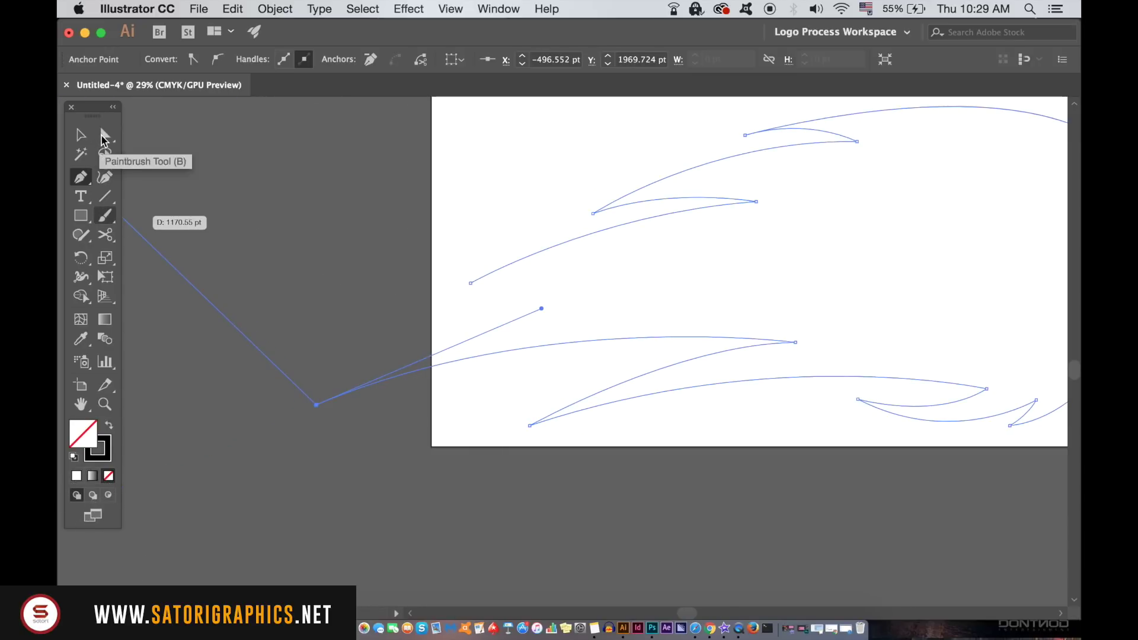
pyautogui.click(105, 135)
pyautogui.hscroll(-3, 294, 249)
pyautogui.scroll(2, 293, 249)
# Step: Join the loose end anchor onto the starting tip and adjust the first feather's curve
pyautogui.moveTo(396, 323); pyautogui.dragTo(240, 443)
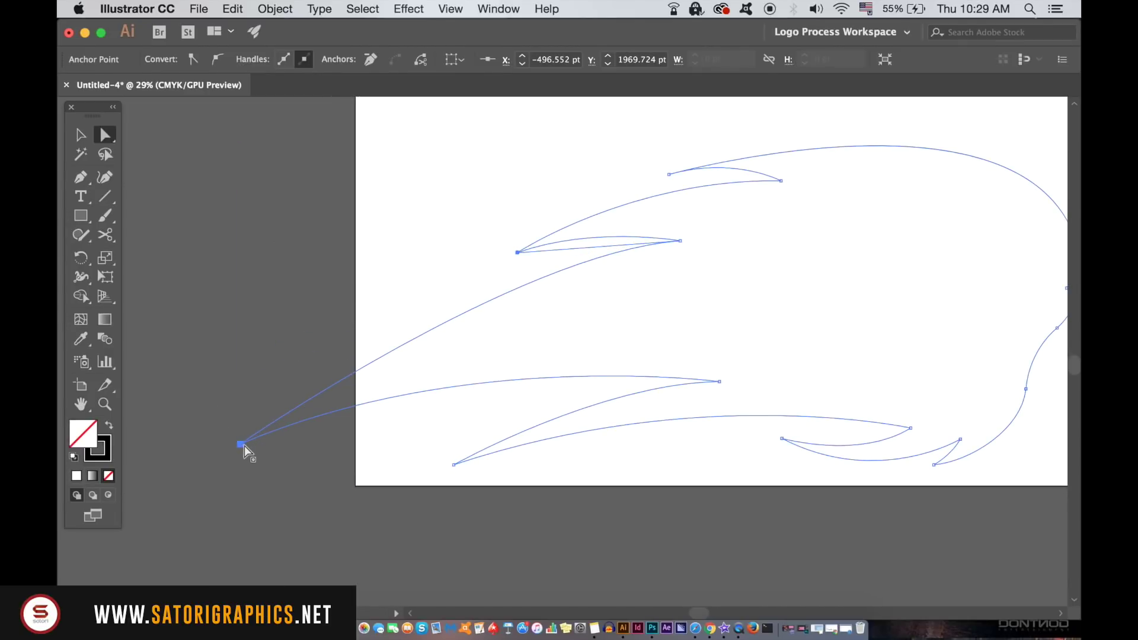
pyautogui.click(680, 240)
pyautogui.moveTo(452, 279); pyautogui.dragTo(399, 313)
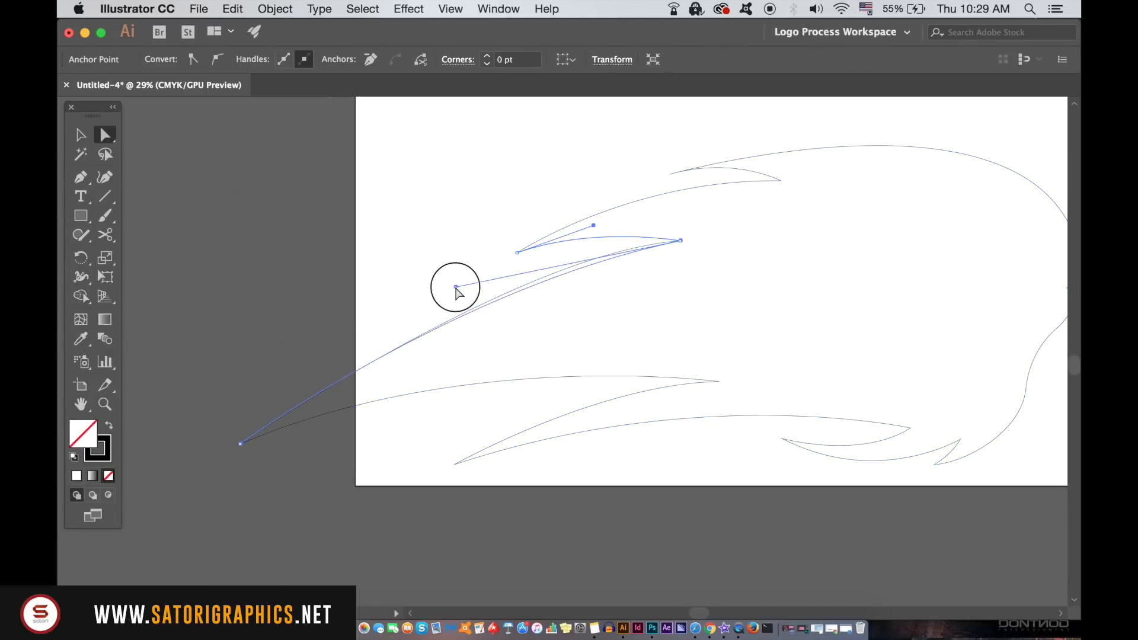
pyautogui.click(384, 262)
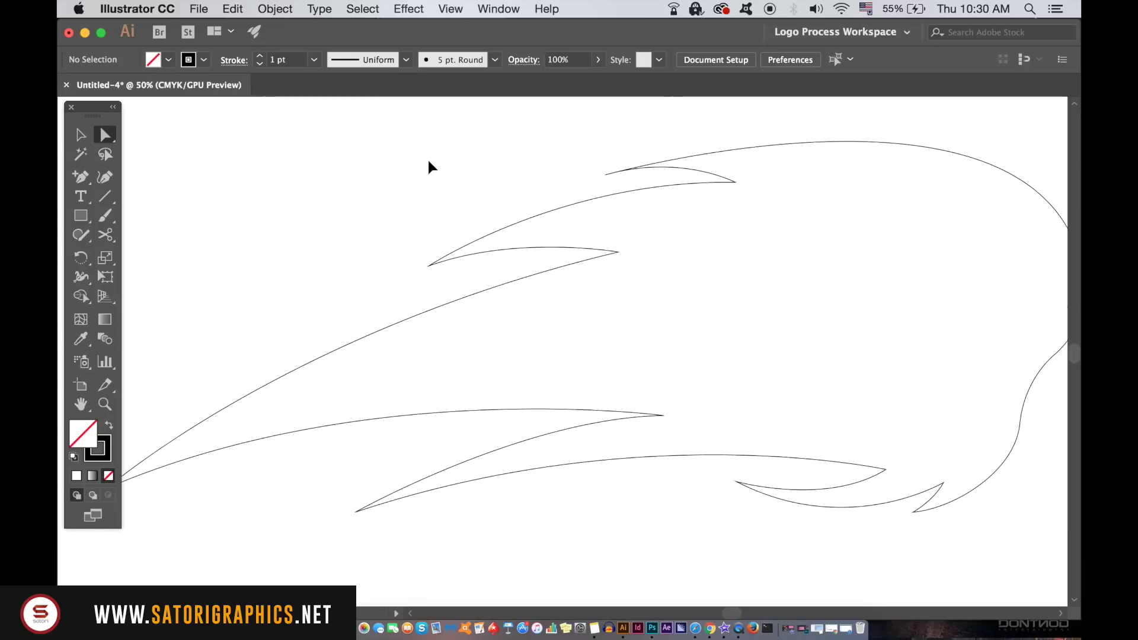
pyautogui.scroll(2, 427, 165)
pyautogui.scroll(2, 381, 317)
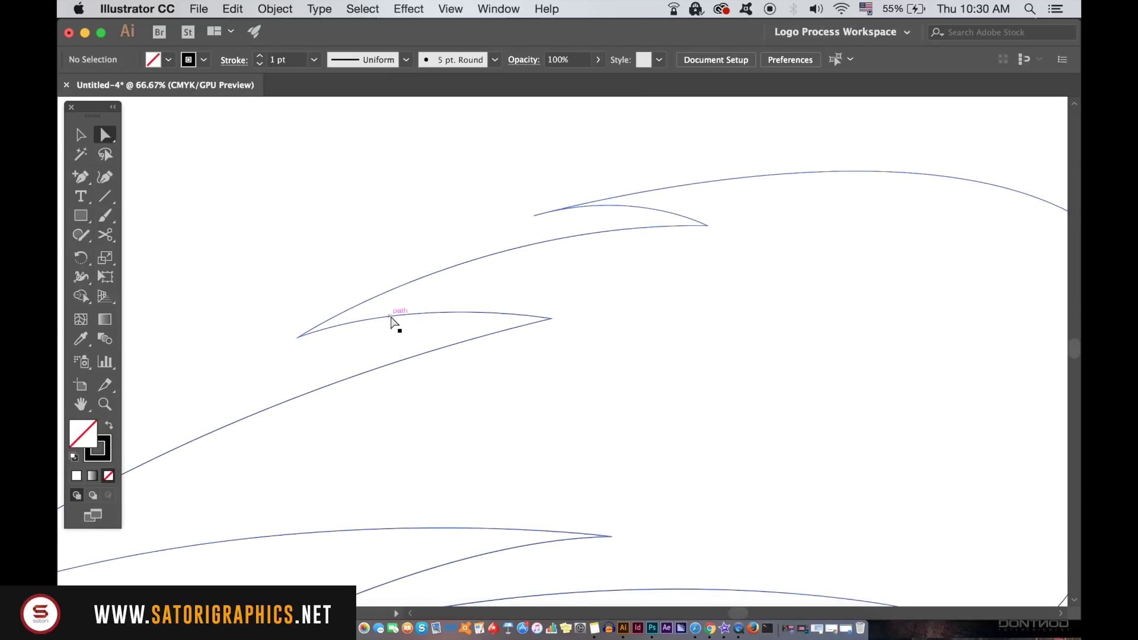
# Step: Move the middle feather tip left and down, and refine the middle and upper feather curves
pyautogui.click(299, 339)
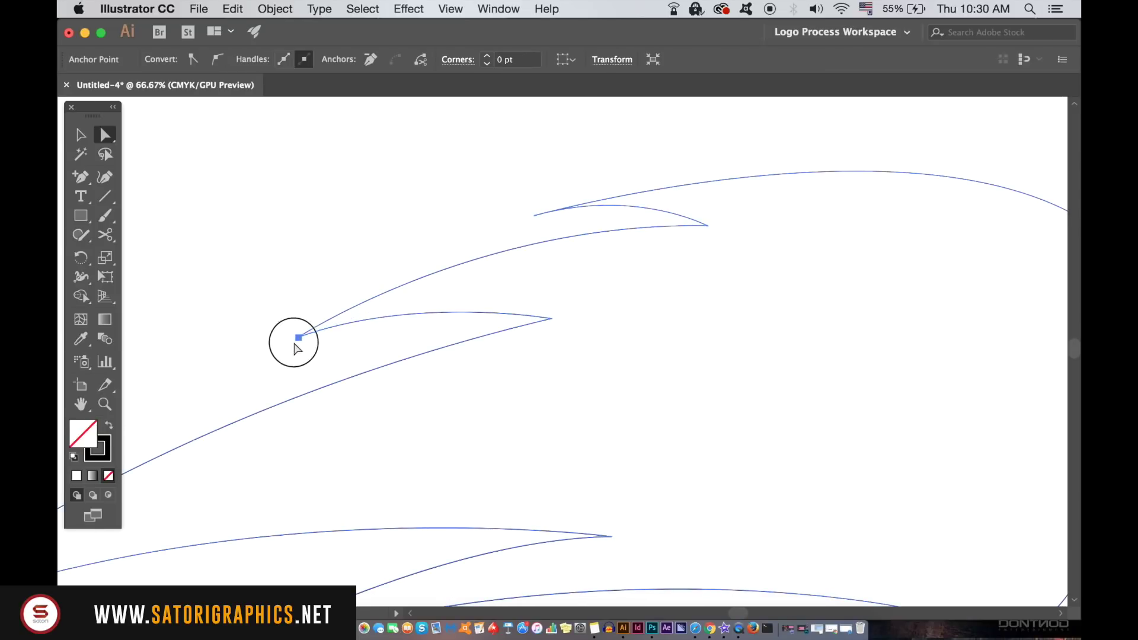
pyautogui.moveTo(298, 340); pyautogui.dragTo(222, 371)
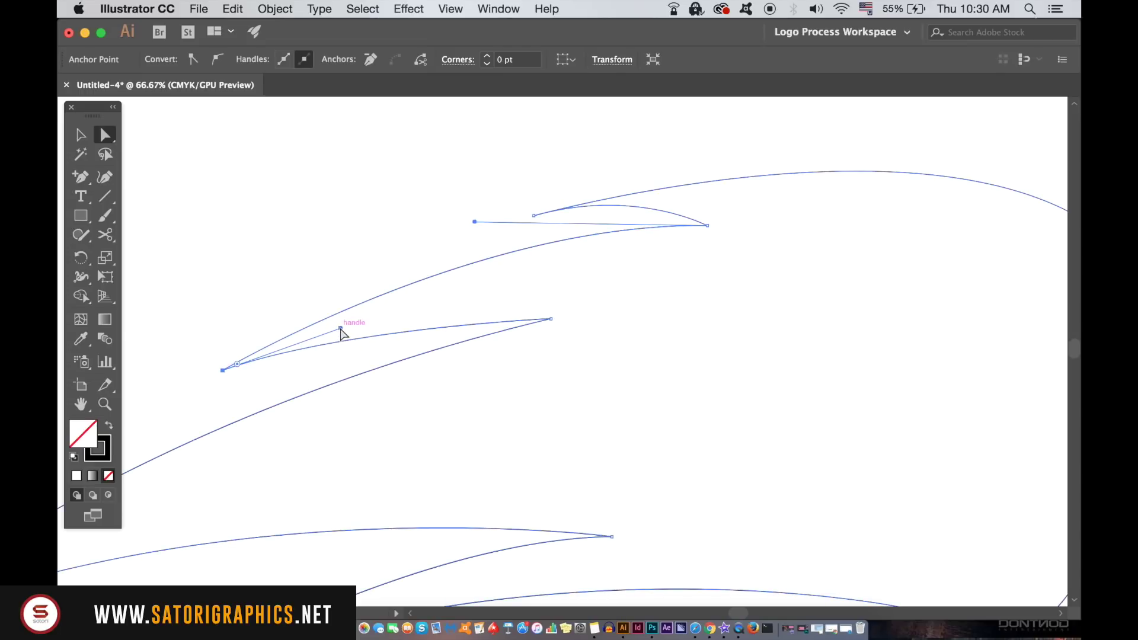
pyautogui.moveTo(342, 331); pyautogui.dragTo(371, 320)
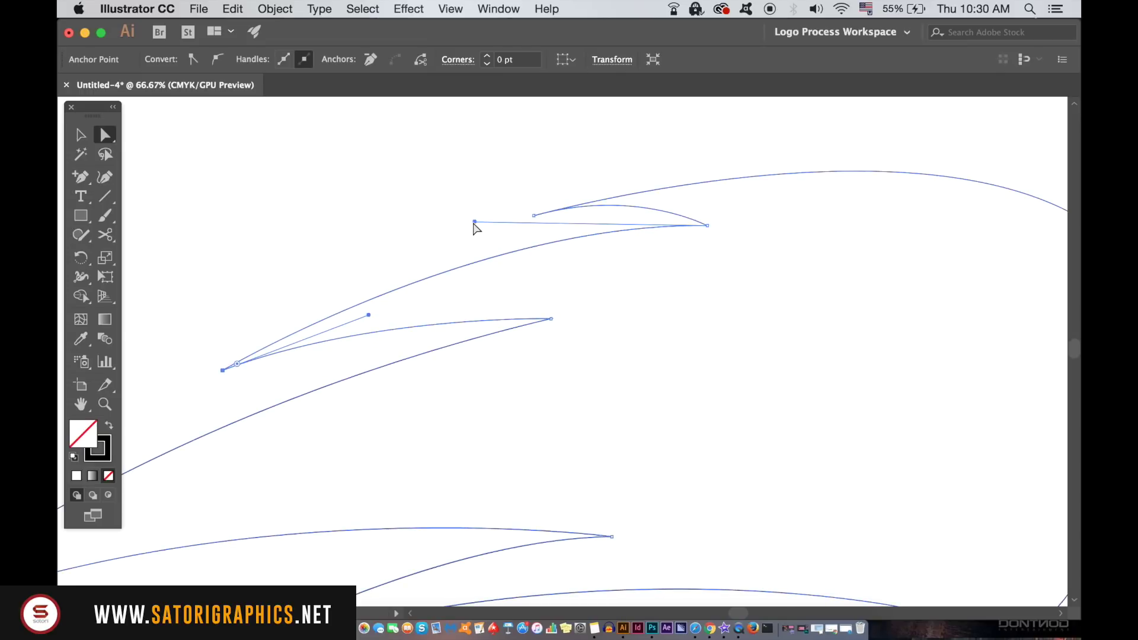
pyautogui.moveTo(473, 224); pyautogui.dragTo(445, 230)
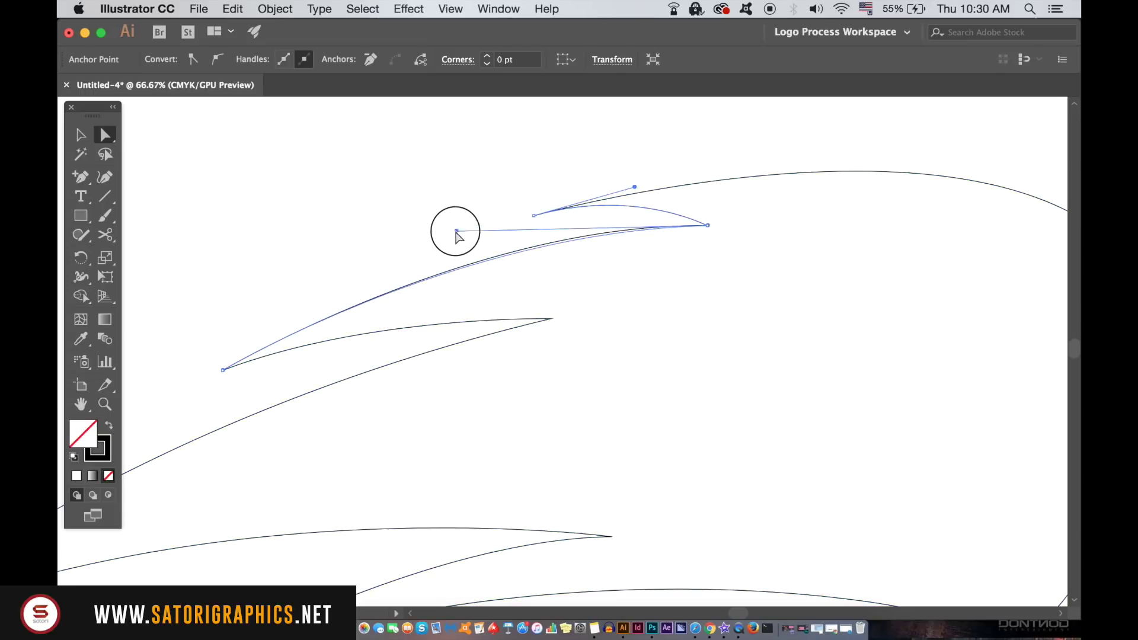
pyautogui.click(541, 218)
pyautogui.moveTo(506, 217)
pyautogui.mouseDown()
pyautogui.moveTo(538, 222)
pyautogui.moveTo(471, 222)
pyautogui.mouseUp()
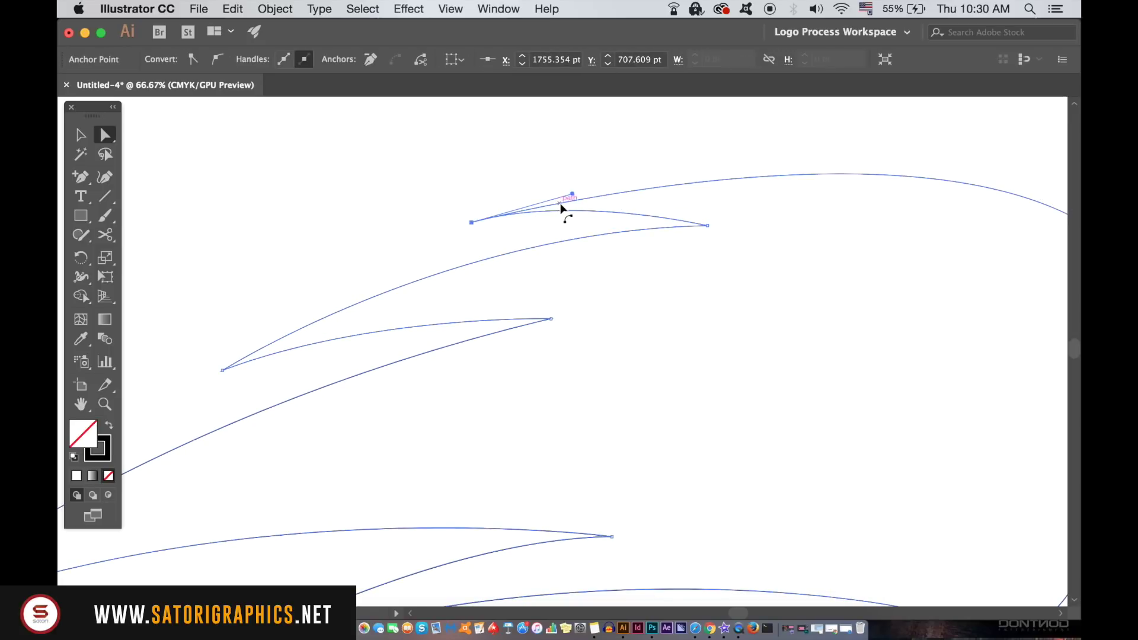
pyautogui.moveTo(573, 194); pyautogui.dragTo(580, 199)
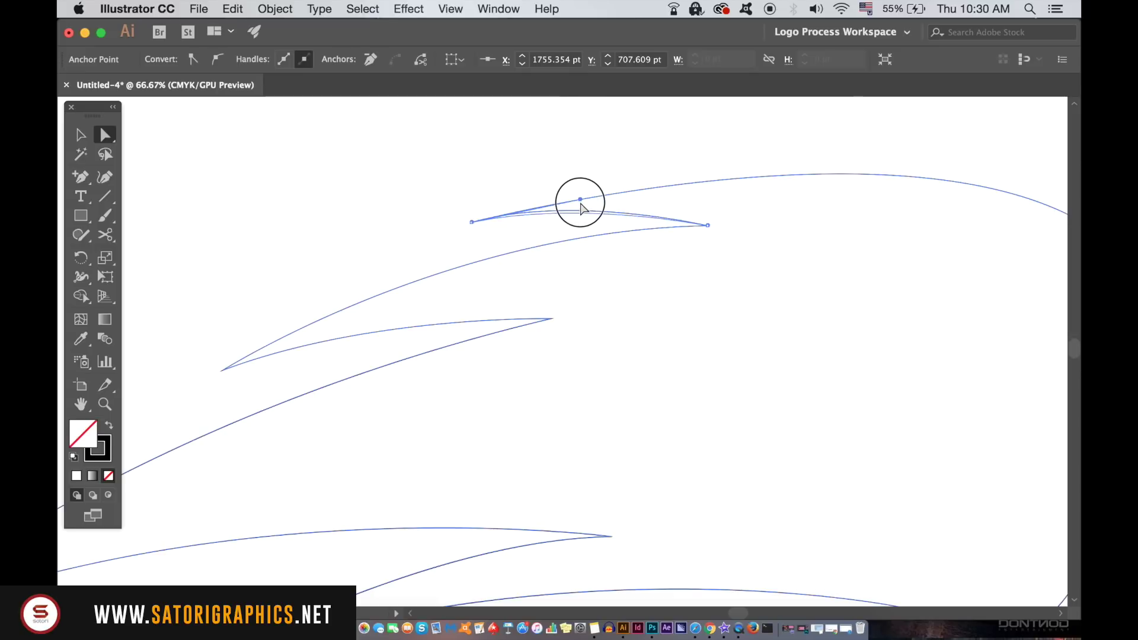
pyautogui.moveTo(597, 188); pyautogui.dragTo(453, 247)
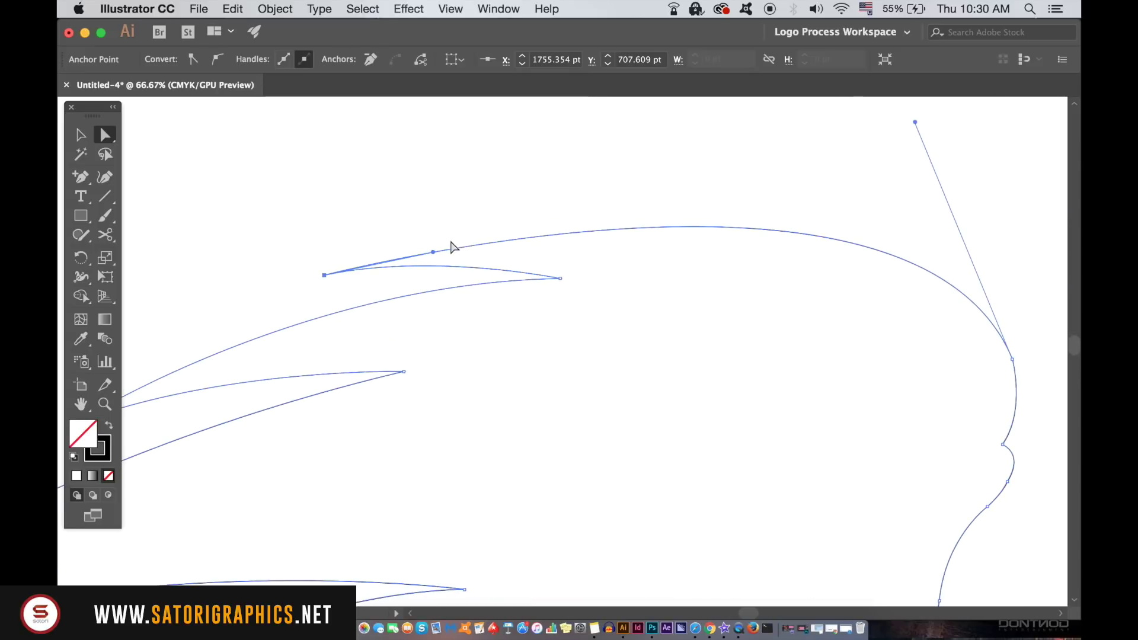
pyautogui.click(518, 214)
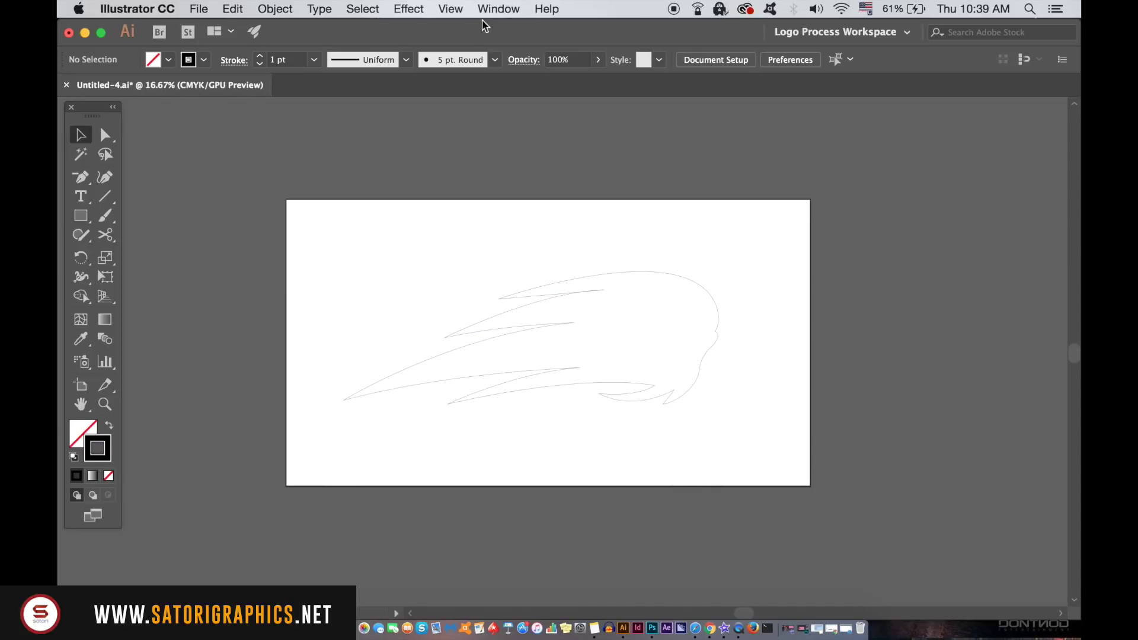
# Step: Show the Appearance panel for the bird head path and move its fill below the stroke
pyautogui.click(497, 7)
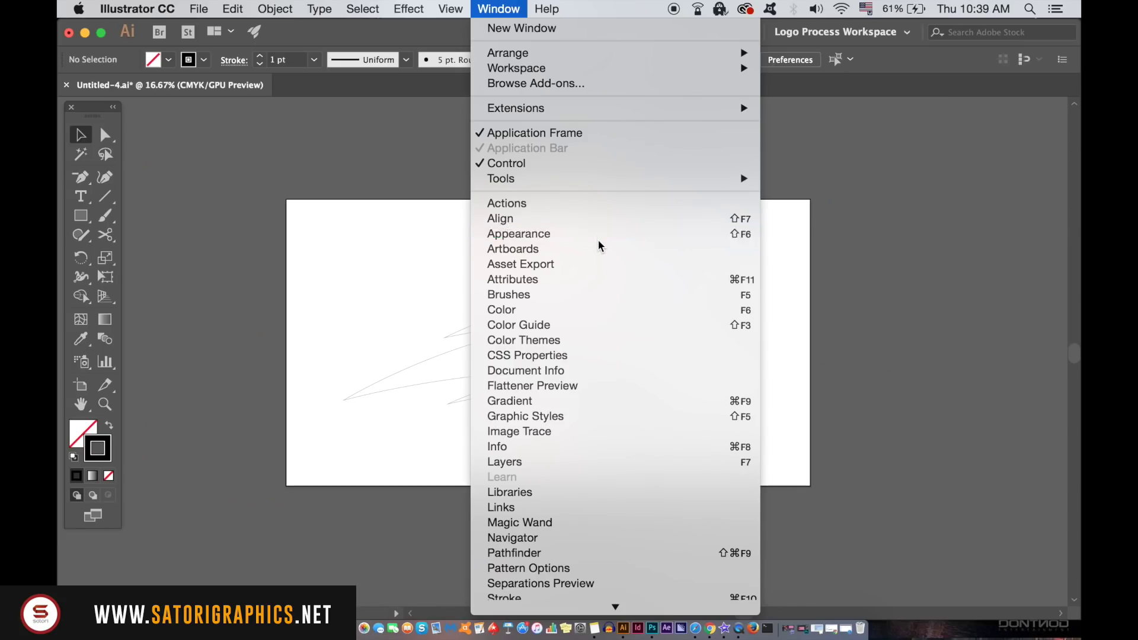
pyautogui.click(600, 240)
pyautogui.click(717, 337)
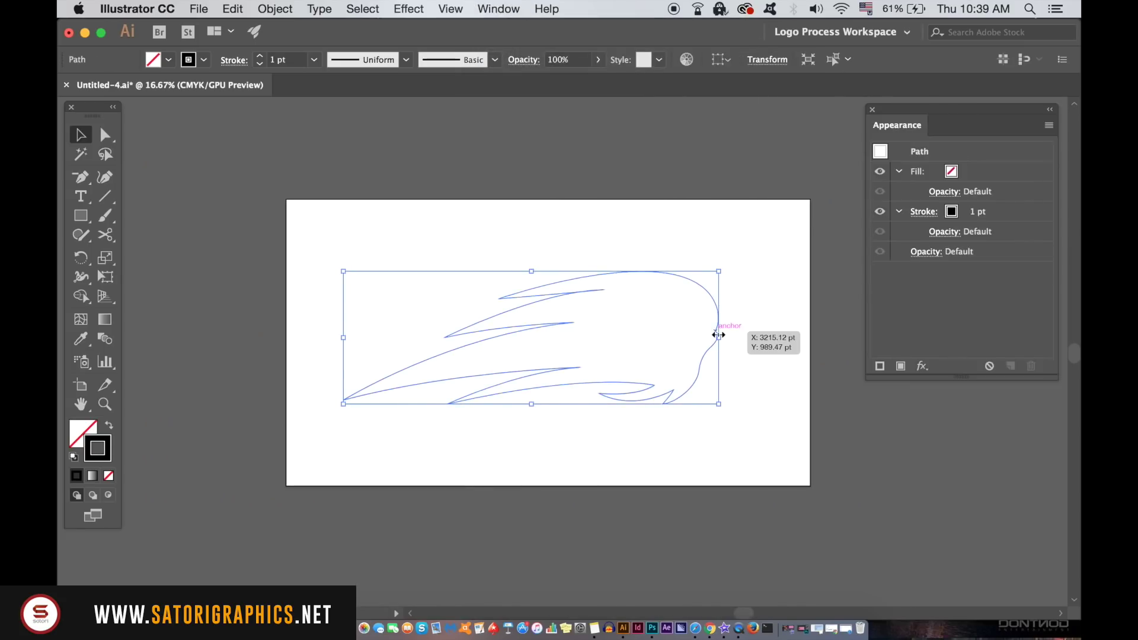
pyautogui.click(1018, 174)
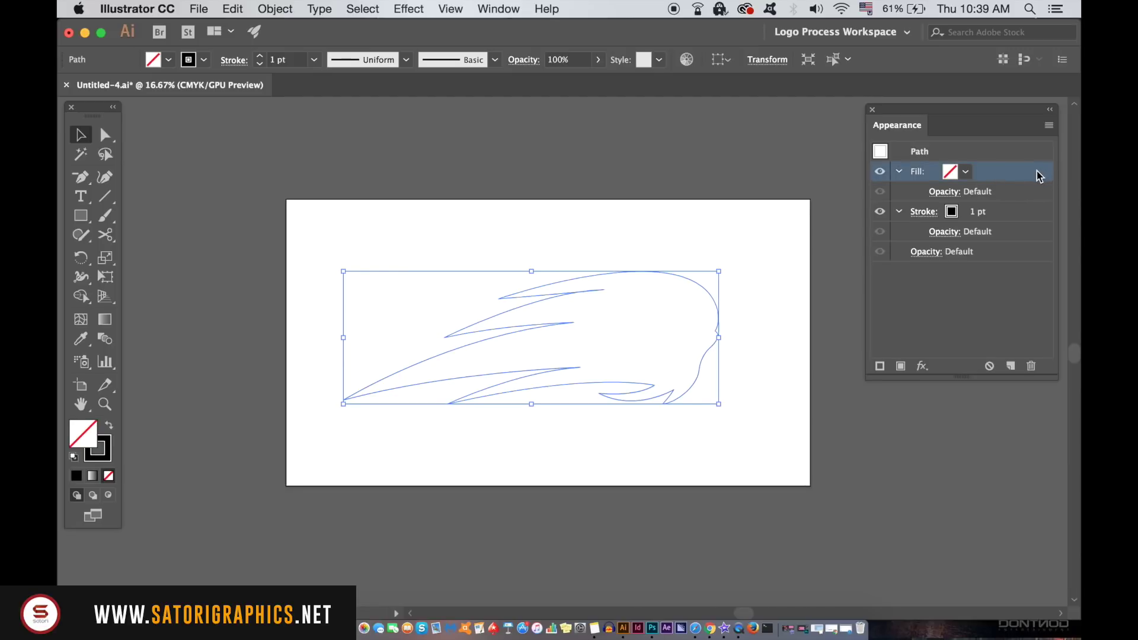
pyautogui.moveTo(1037, 176); pyautogui.dragTo(1035, 248)
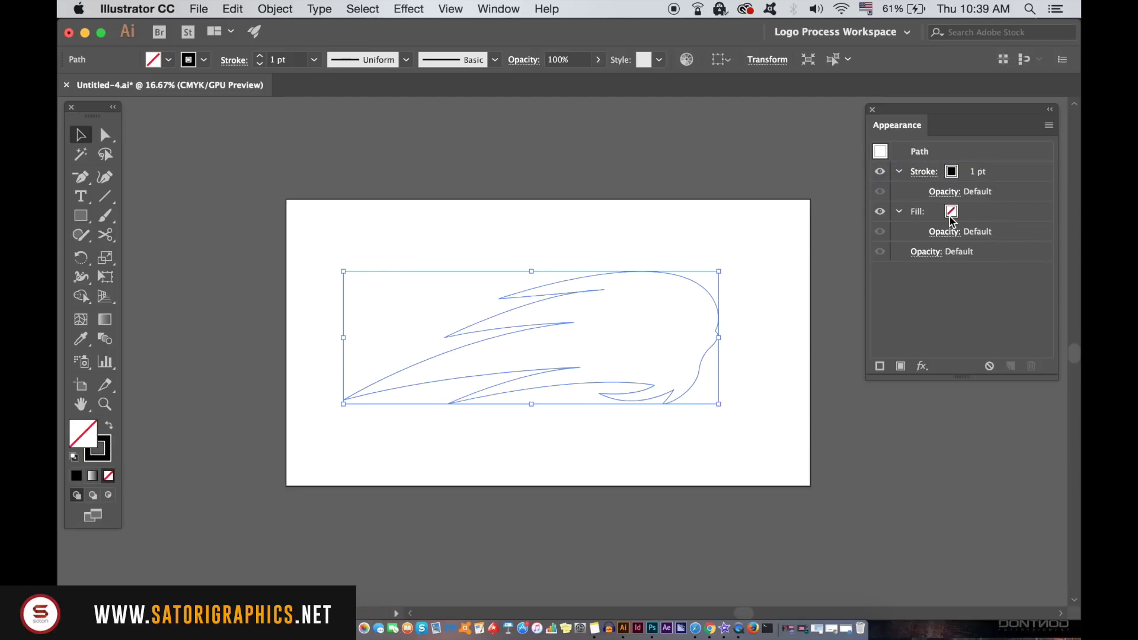
# Step: Fill the head light cyan (9AD9E8) and move the stroke back below the fill
pyautogui.doubleClick(83, 442)
pyautogui.click(630, 350)
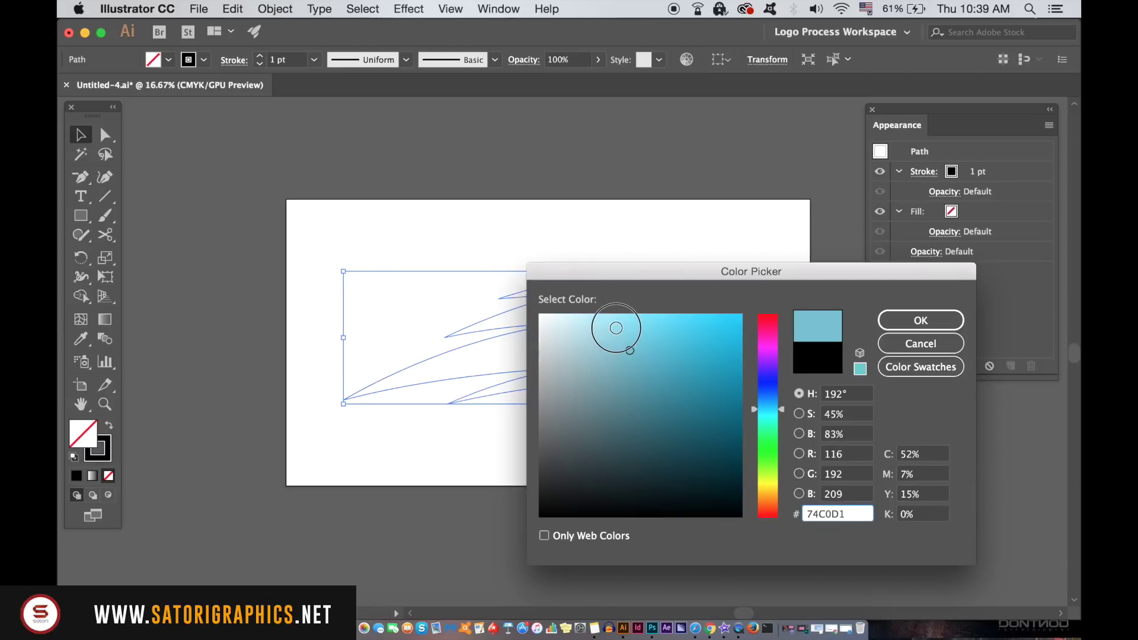
pyautogui.click(607, 332)
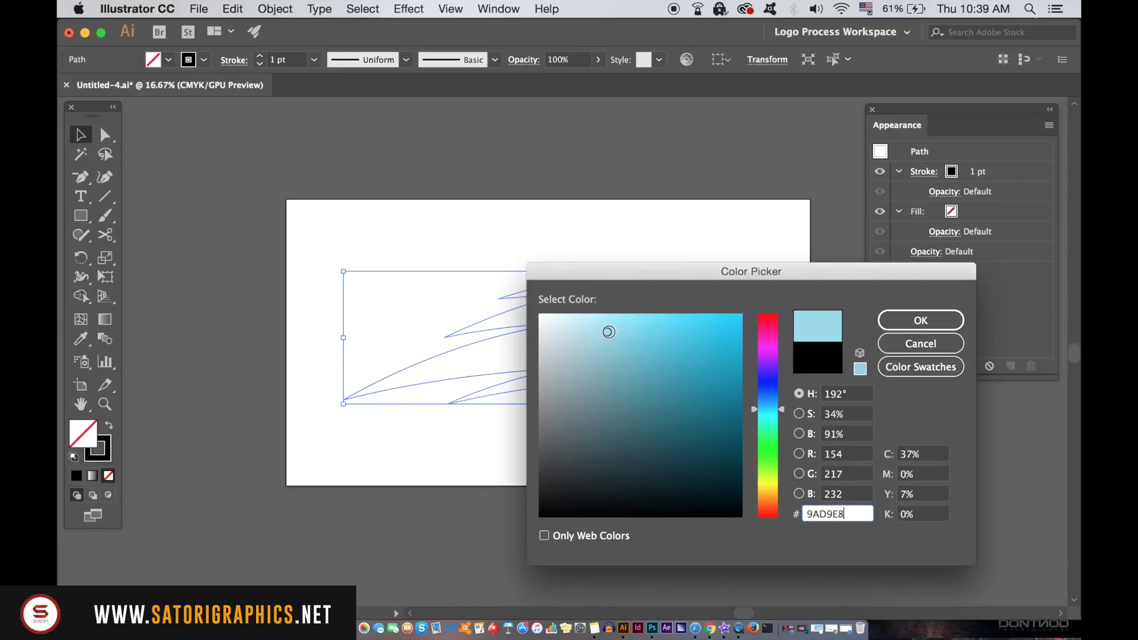
pyautogui.press('Return')
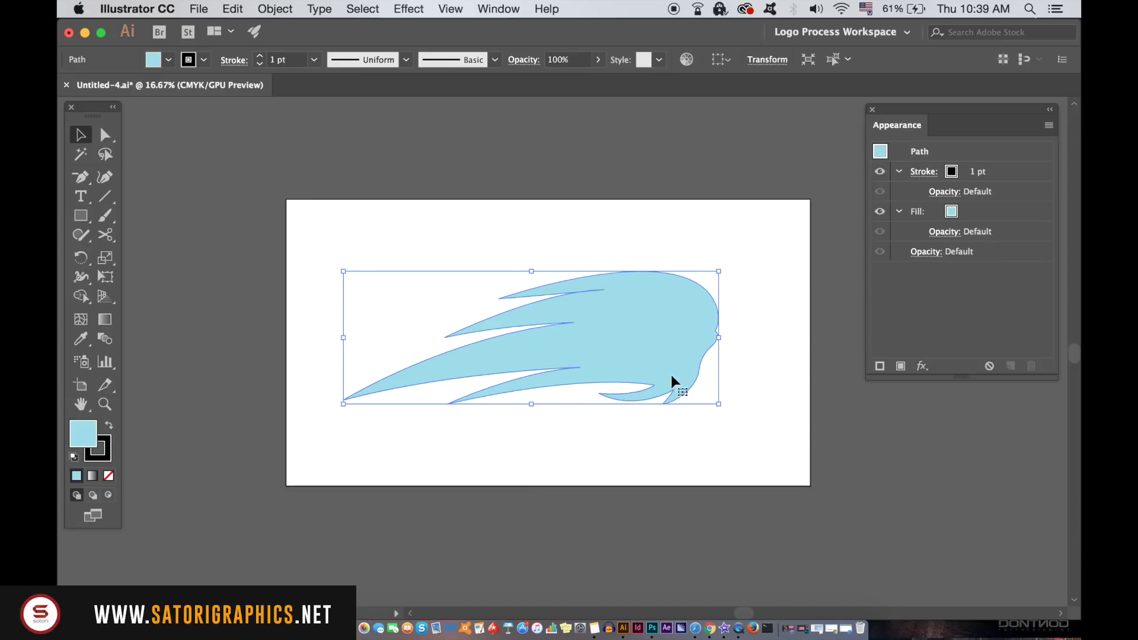
pyautogui.click(1032, 173)
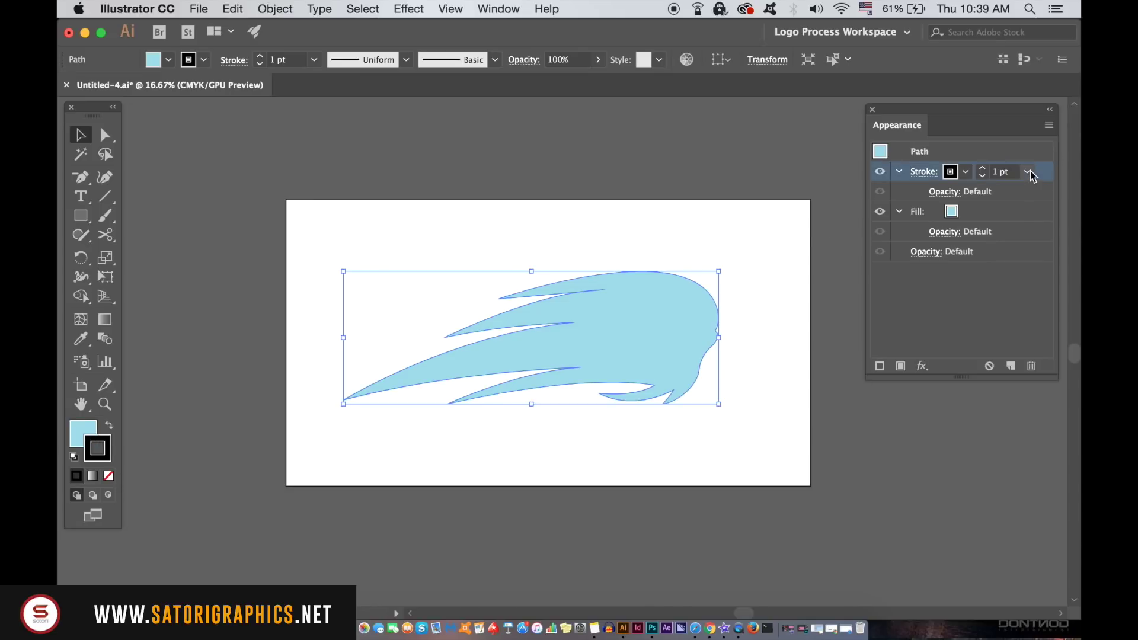
pyautogui.moveTo(1037, 175); pyautogui.dragTo(1033, 243)
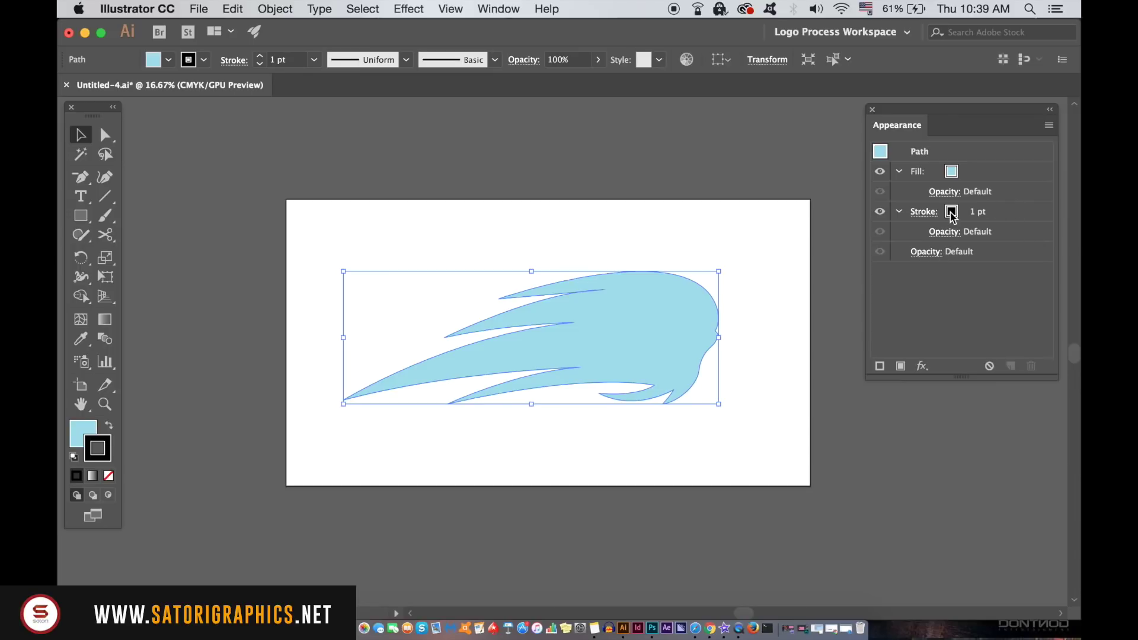
pyautogui.doubleClick(97, 449)
# Step: Set the bird head's stroke colour to near-black 191A1C
pyautogui.click(773, 398)
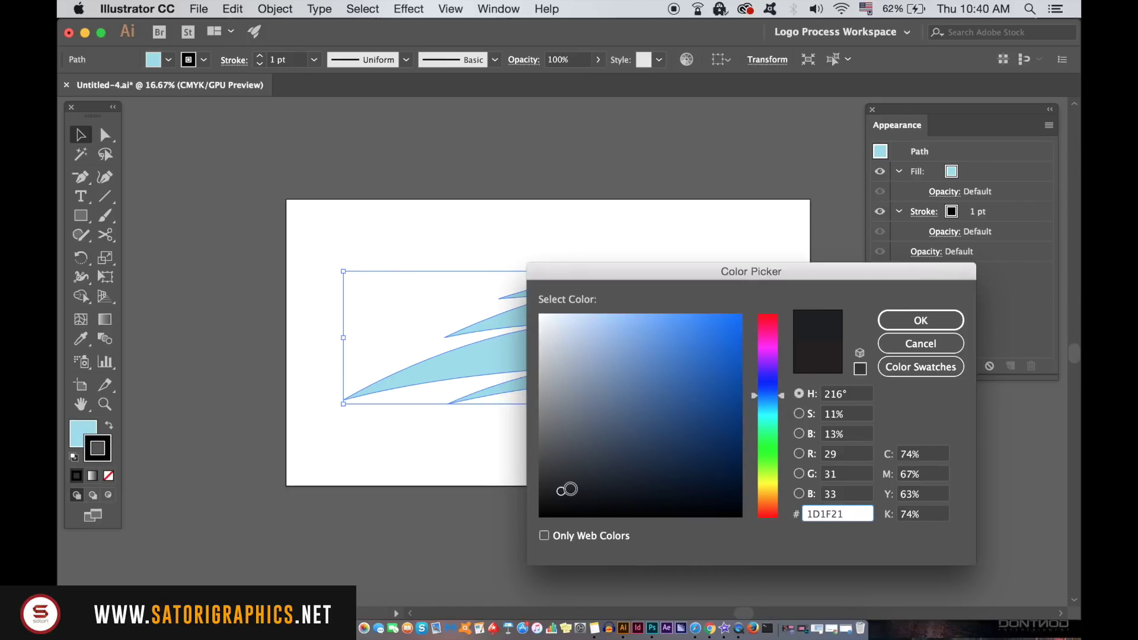
pyautogui.moveTo(563, 494); pyautogui.dragTo(564, 496)
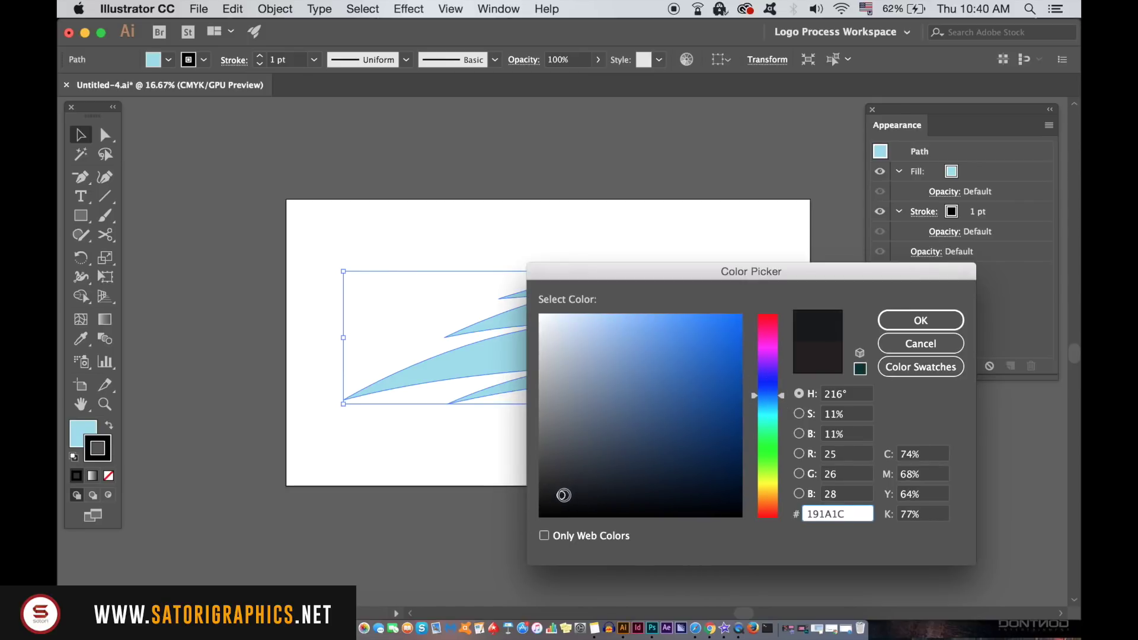
pyautogui.click(919, 320)
# Step: Raise the black outline's stroke weight to 60 pt in the Appearance panel
pyautogui.click(995, 211)
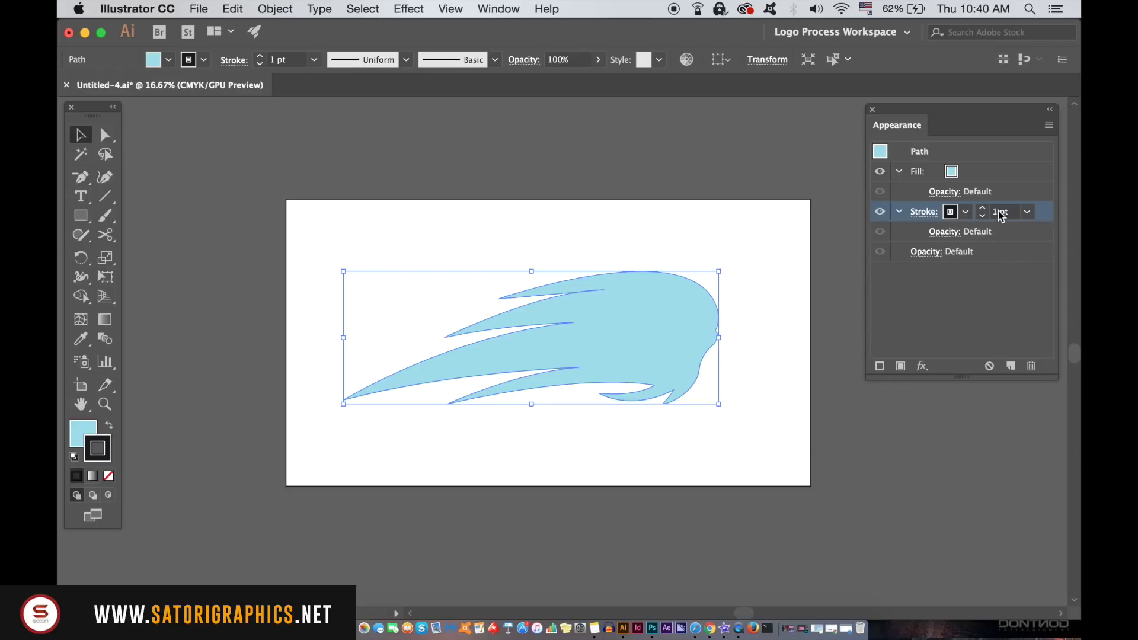
pyautogui.click(1027, 211)
pyautogui.click(1012, 521)
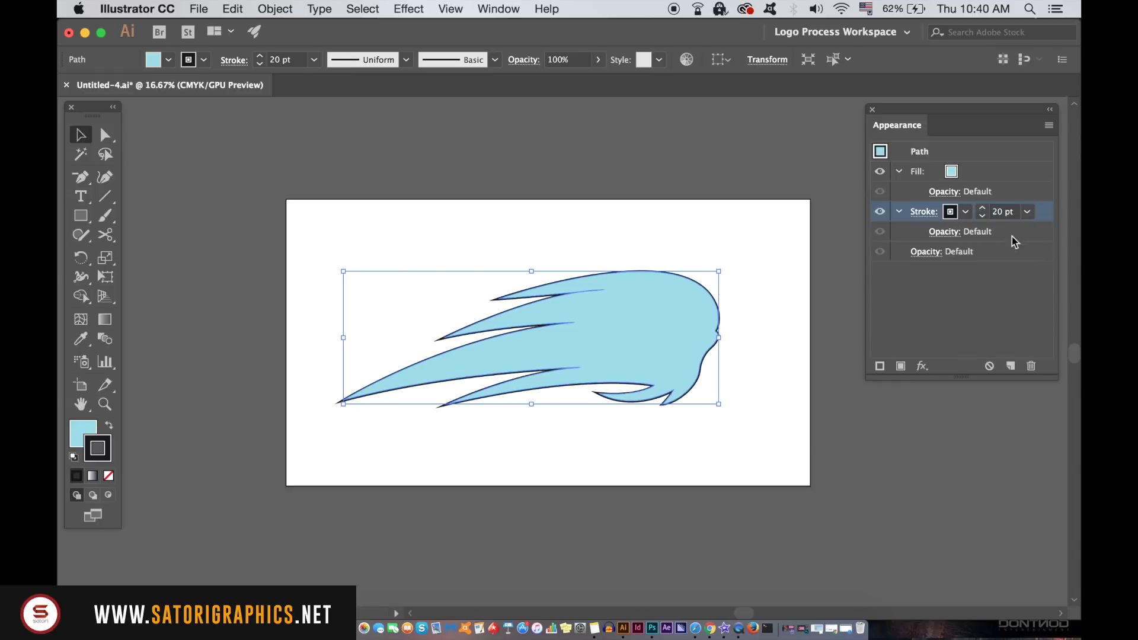
pyautogui.click(1027, 212)
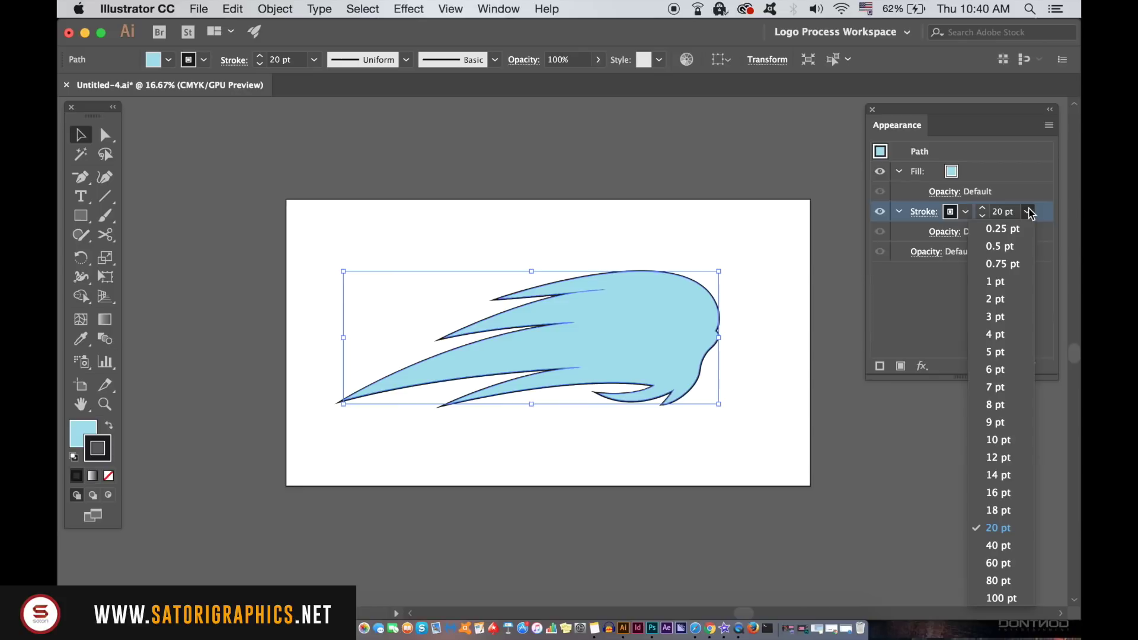
pyautogui.click(1013, 546)
pyautogui.click(969, 530)
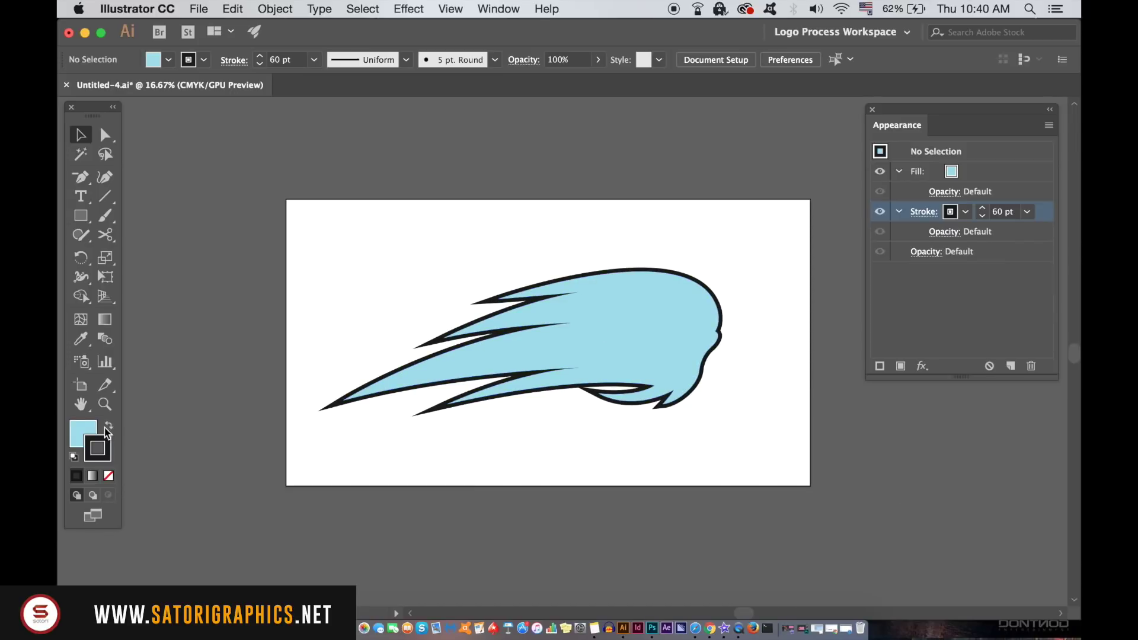
# Step: Copy the light cyan fill's hex value from its Color Picker
pyautogui.click(86, 431)
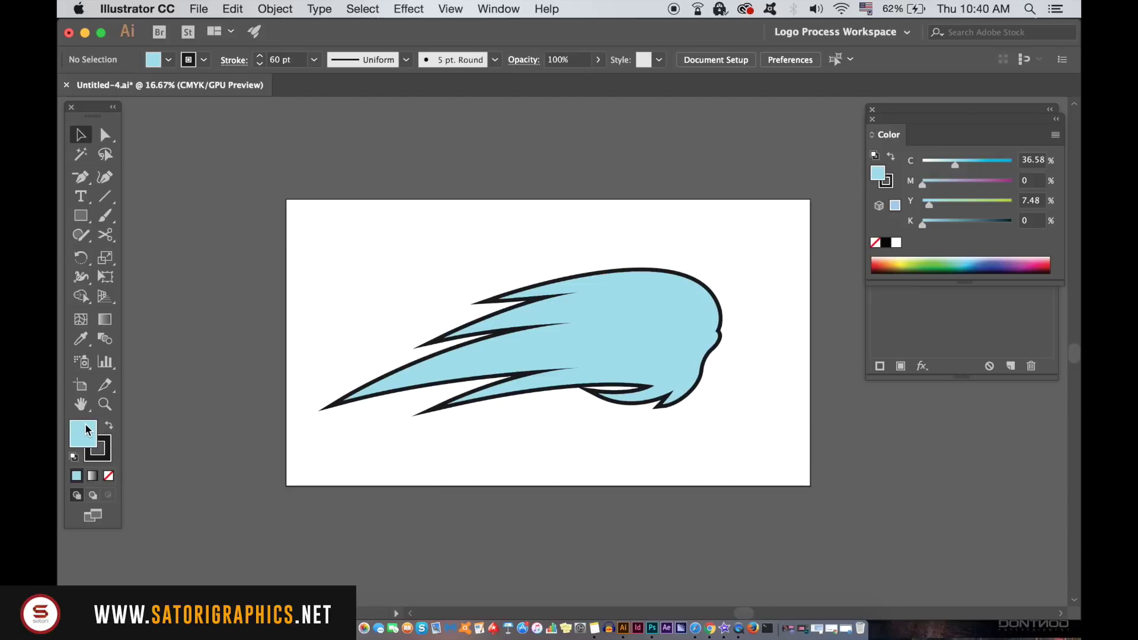
pyautogui.doubleClick(87, 431)
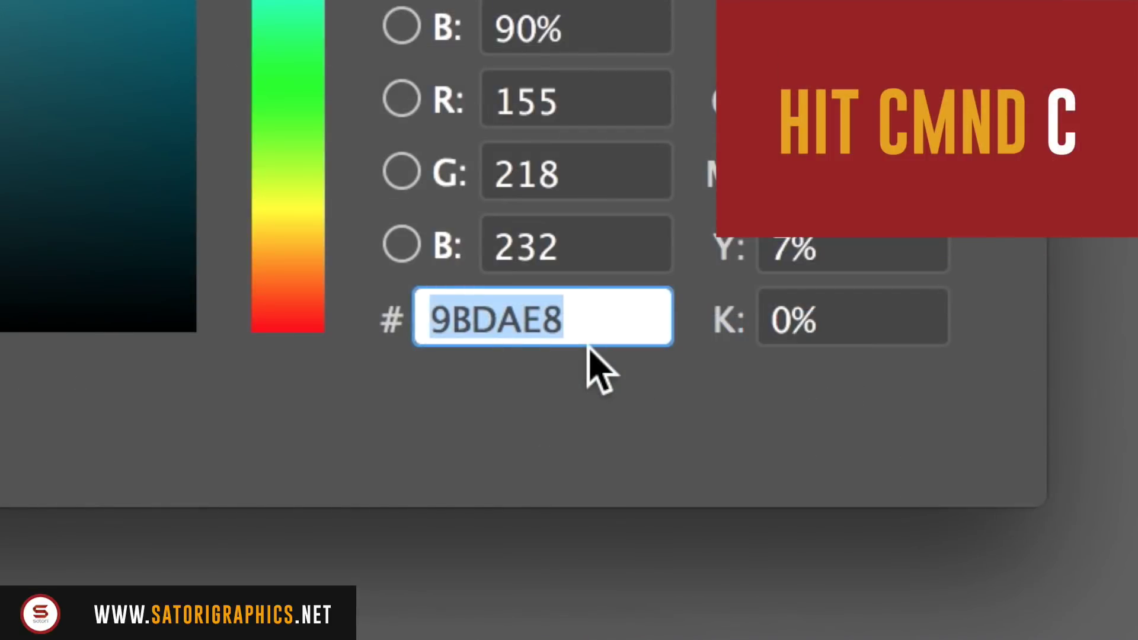
pyautogui.press('super+c')
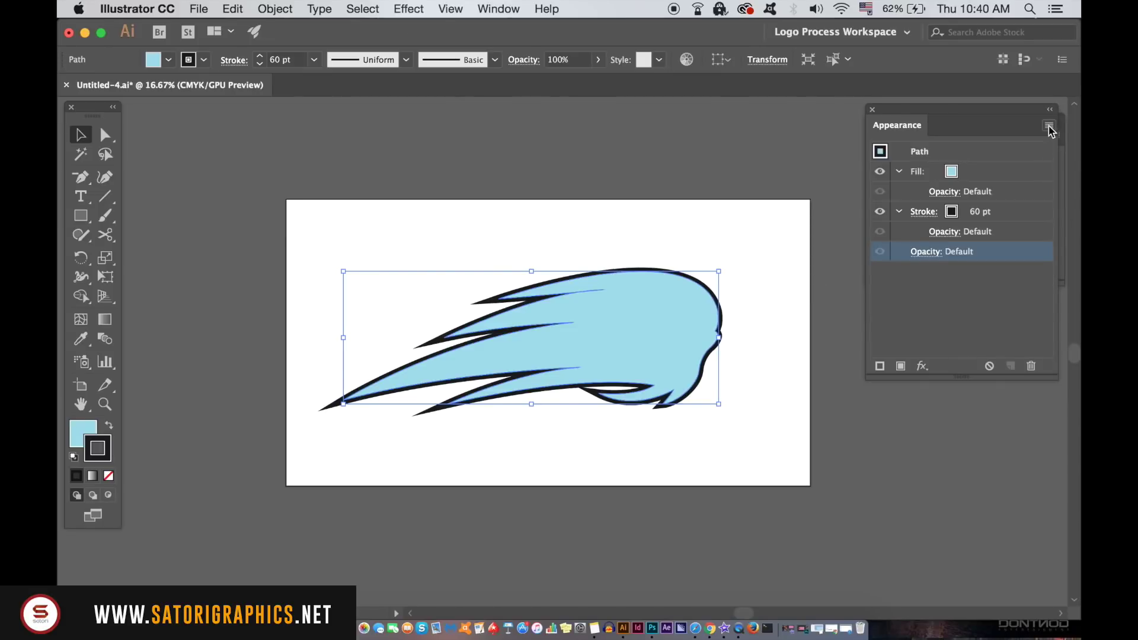
pyautogui.click(1049, 129)
# Step: Add a new stroke below the fill and set the strokes to 100 pt
pyautogui.click(1040, 142)
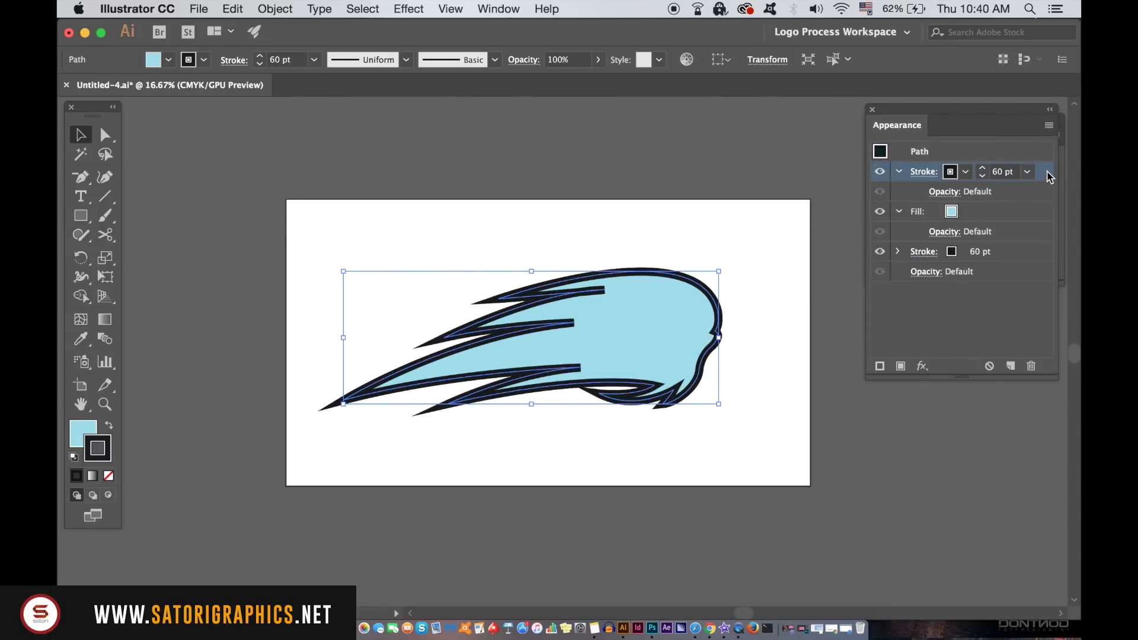
pyautogui.moveTo(1047, 176); pyautogui.dragTo(1035, 264)
pyautogui.click(978, 251)
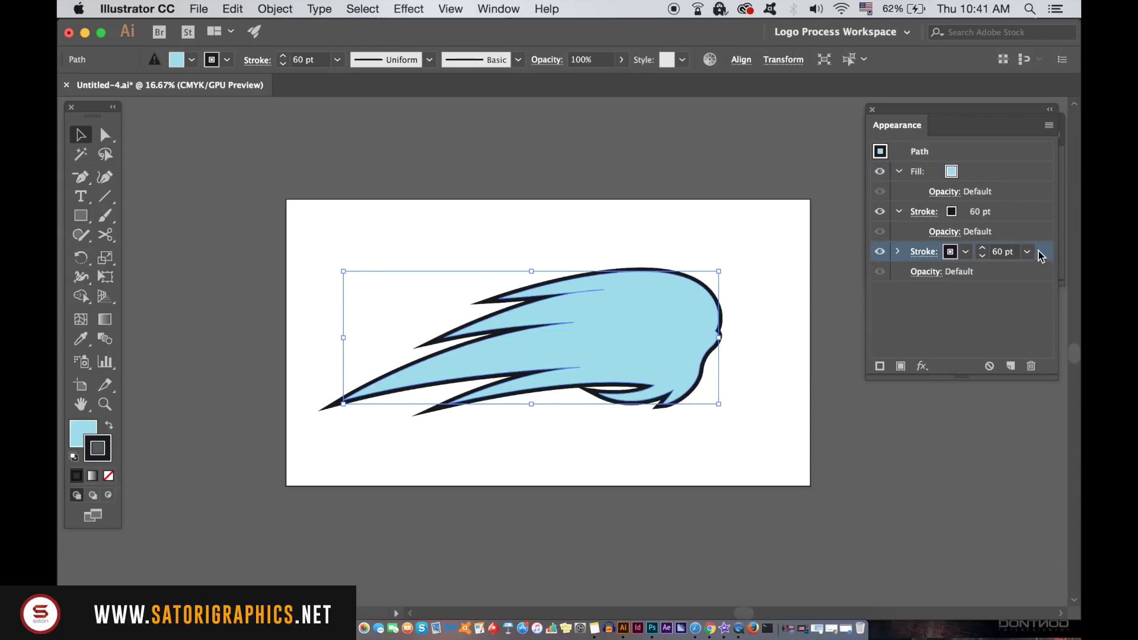
pyautogui.click(1027, 251)
pyautogui.click(995, 616)
pyautogui.click(876, 456)
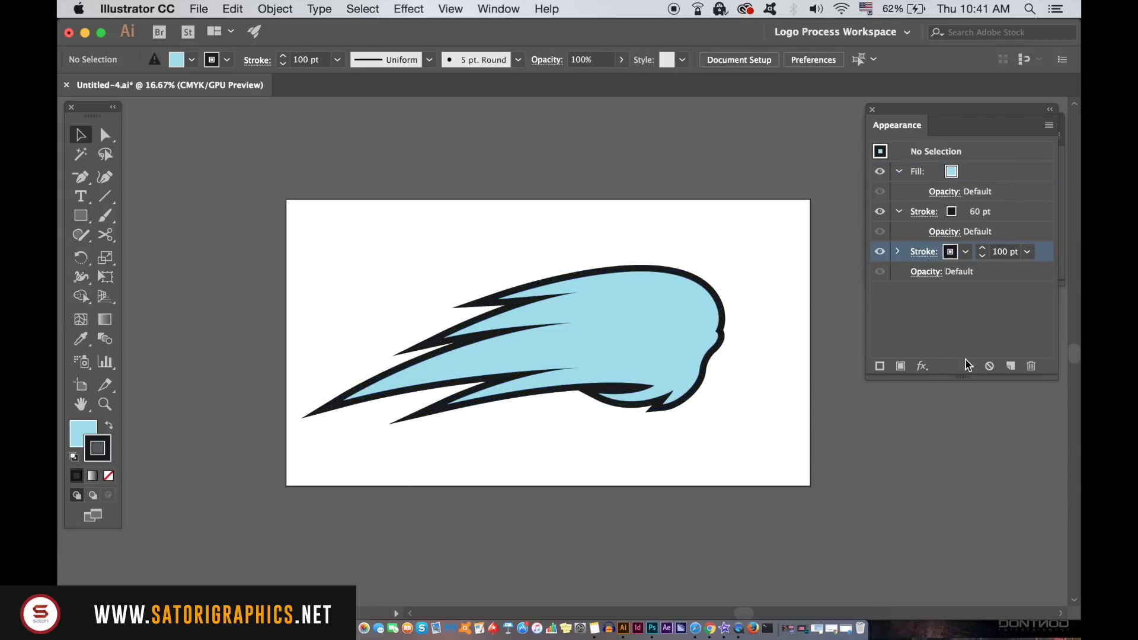
pyautogui.click(1018, 211)
pyautogui.click(1001, 599)
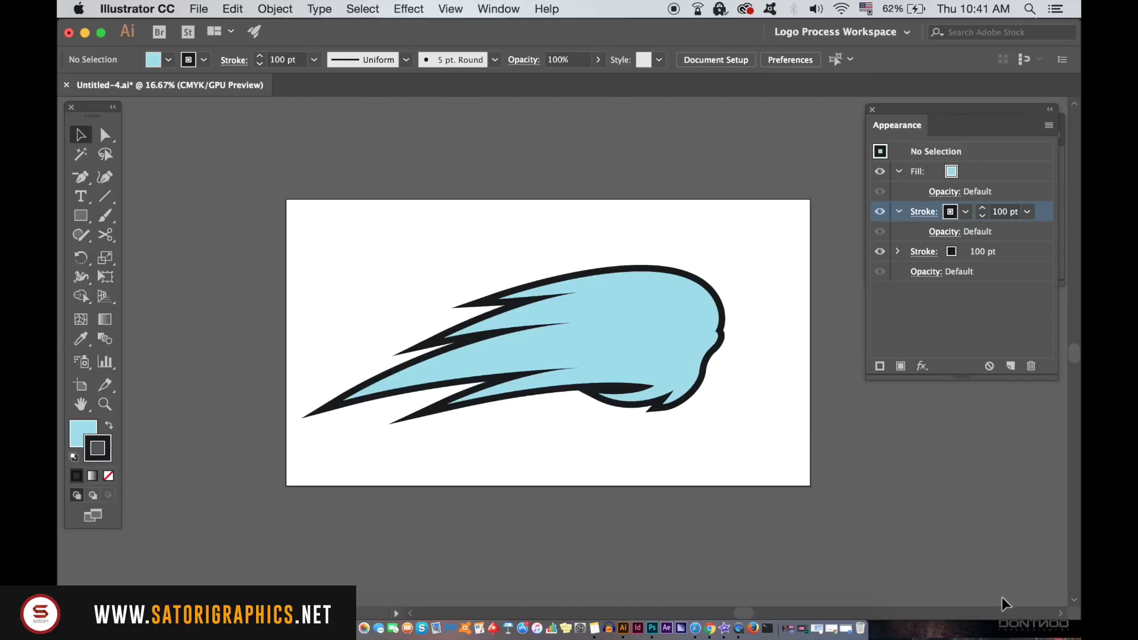
pyautogui.click(1021, 249)
pyautogui.write('120')
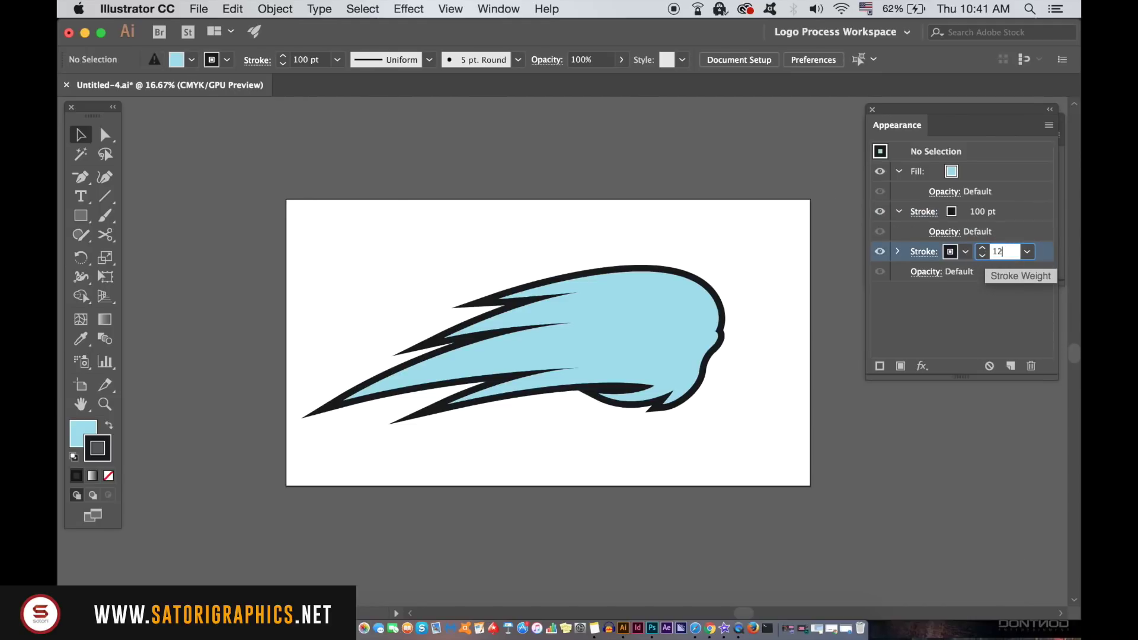
pyautogui.press('Return')
# Step: Keep the upper stroke at 100 pt and widen the lower outer stroke to 130 pt
pyautogui.click(668, 341)
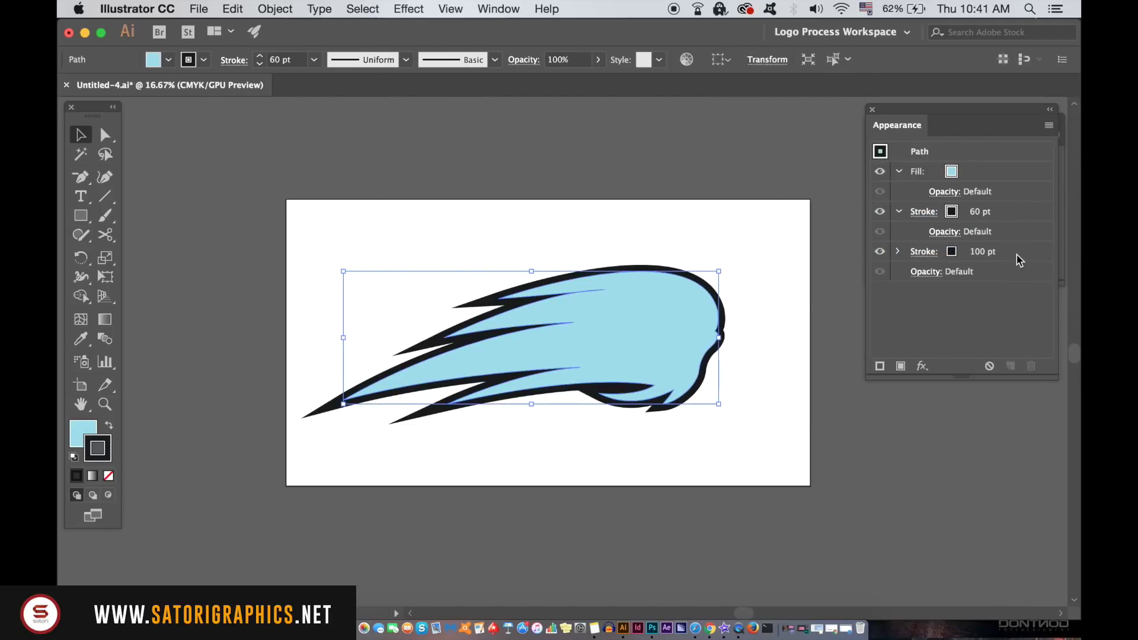
pyautogui.click(1030, 217)
pyautogui.click(1026, 212)
pyautogui.click(1001, 597)
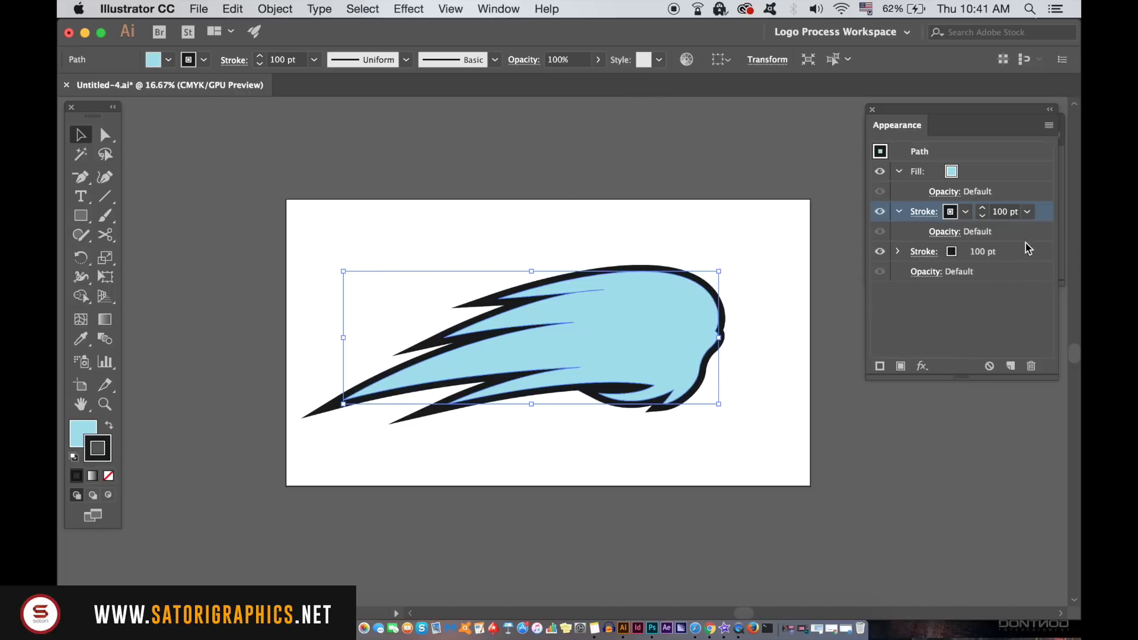
pyautogui.click(1026, 249)
pyautogui.click(991, 317)
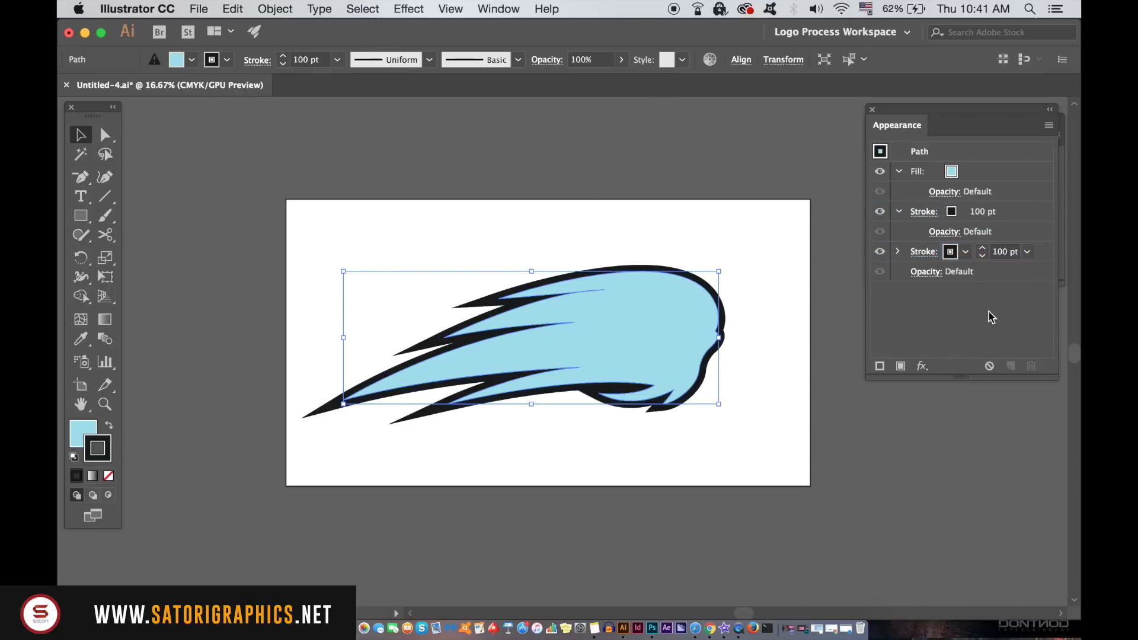
pyautogui.click(1000, 253)
pyautogui.click(1012, 256)
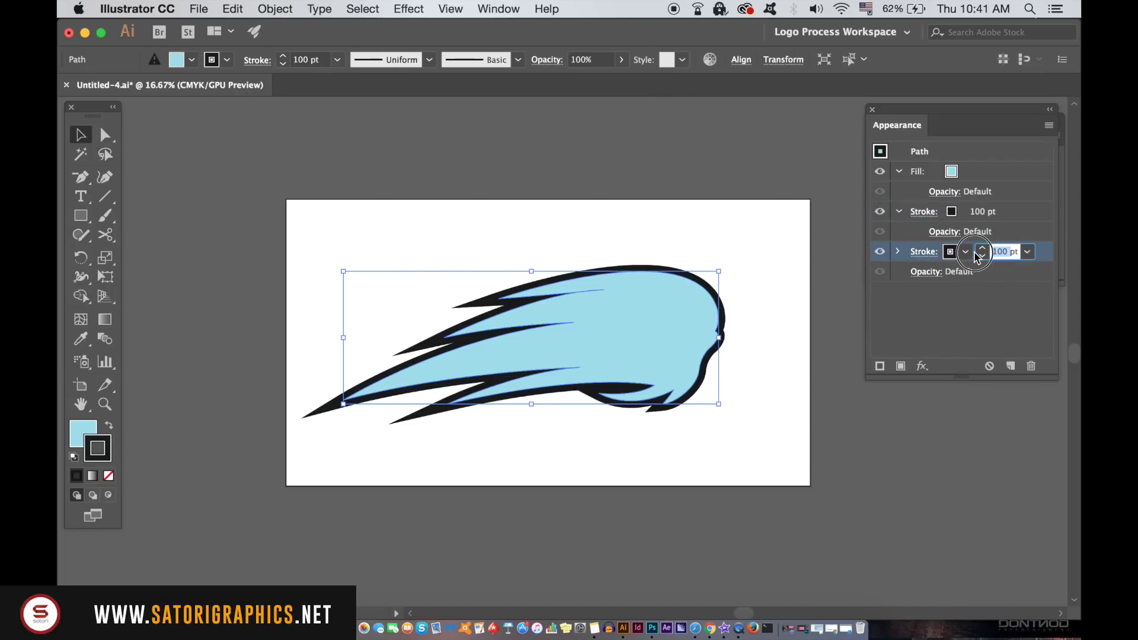
pyautogui.write('1')
pyautogui.press('Return')
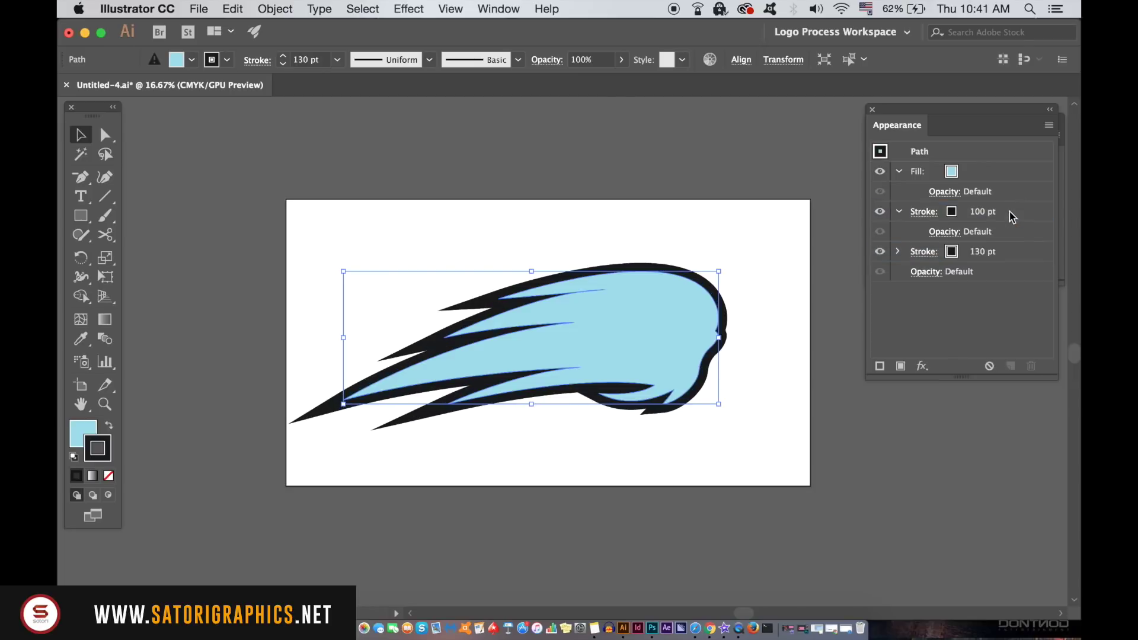
# Step: Colour the 130 pt outer stroke light cyan by pasting hex 9BDAE8
pyautogui.click(991, 259)
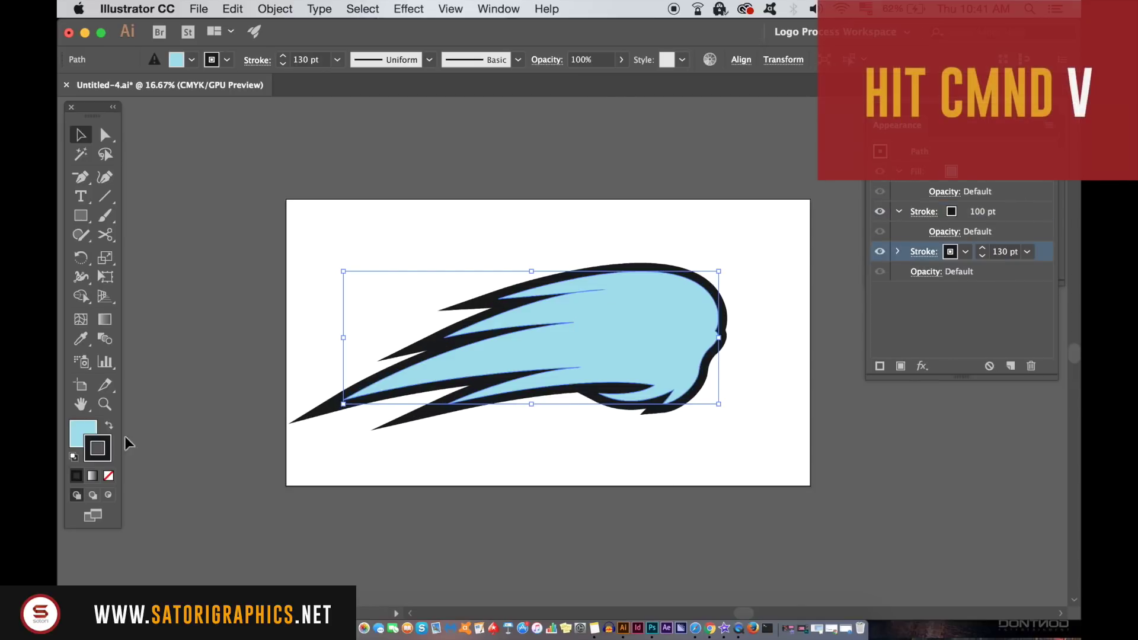
pyautogui.doubleClick(99, 450)
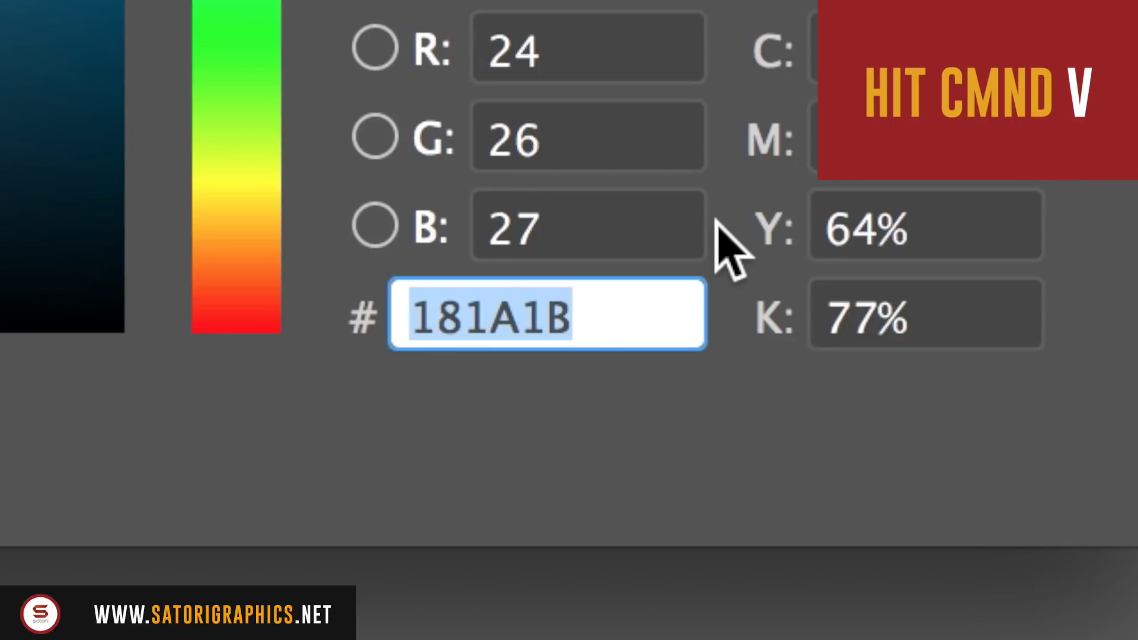
pyautogui.press('super+v')
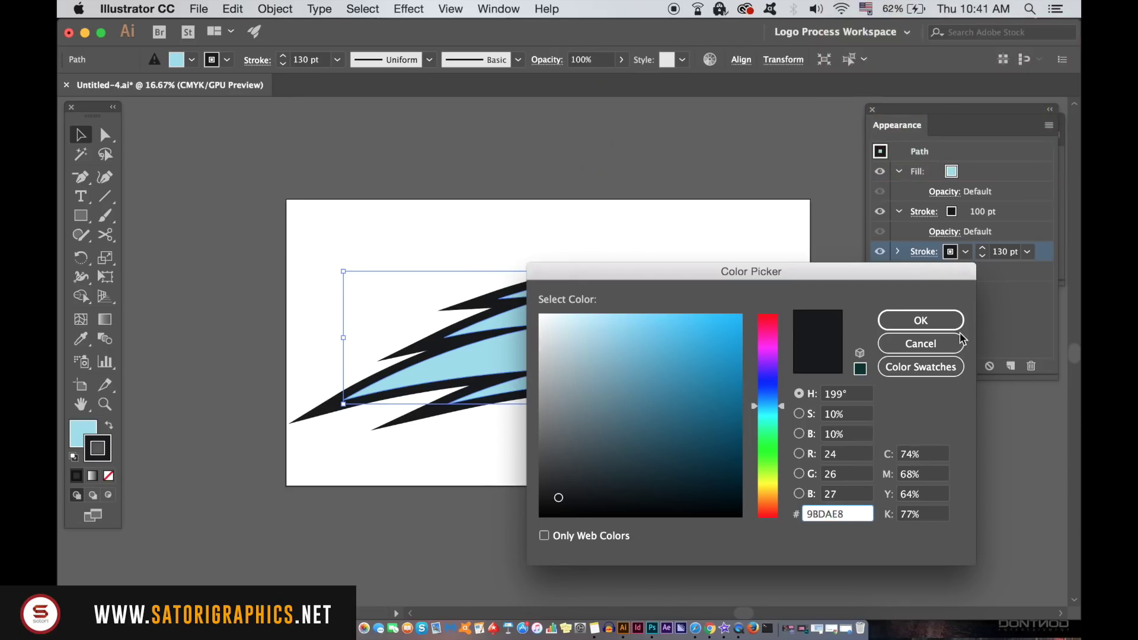
pyautogui.press('Return')
pyautogui.click(982, 475)
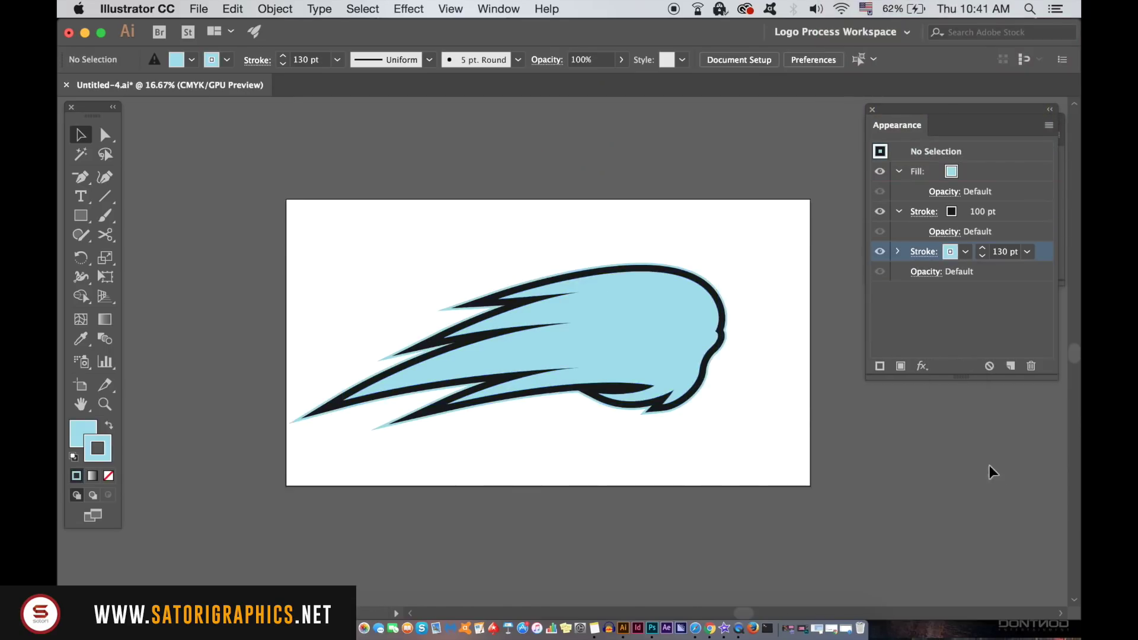
# Step: Start the highlight path at the lower-left spike tip and trace along the upper spikes
pyautogui.click(665, 356)
pyautogui.click(981, 248)
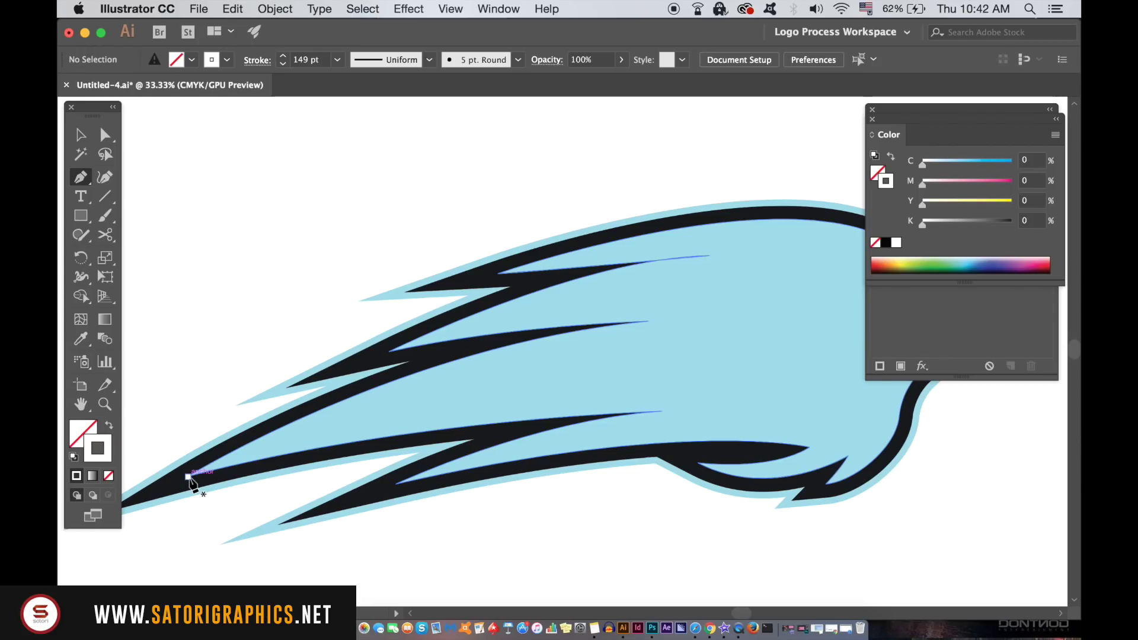
pyautogui.click(189, 478)
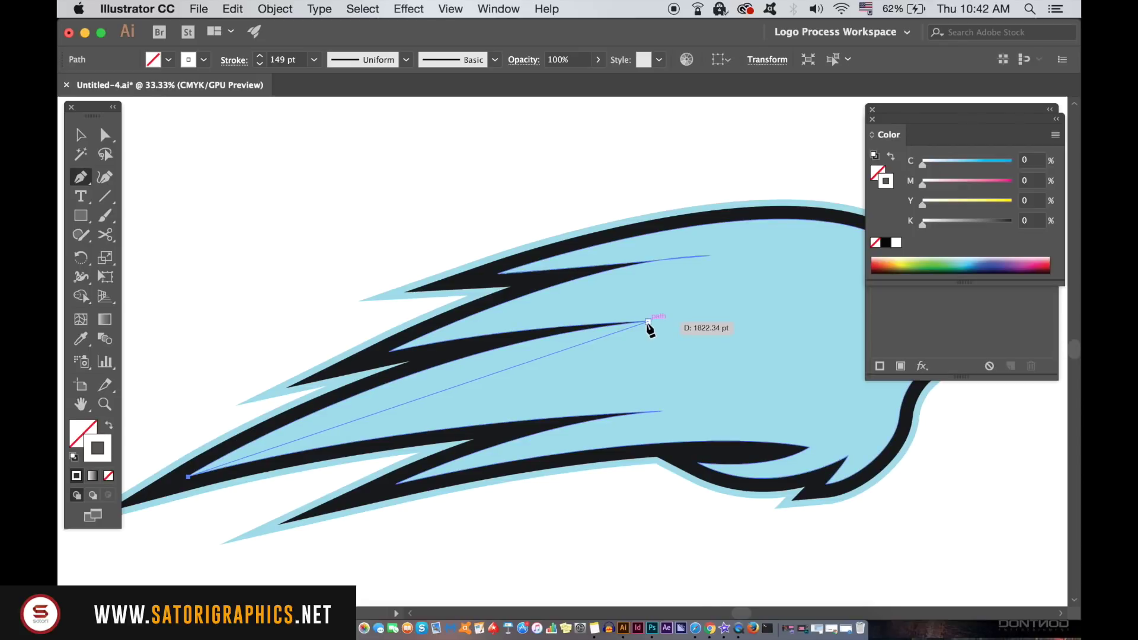
pyautogui.moveTo(648, 322); pyautogui.dragTo(880, 309)
pyautogui.press('super+equal')
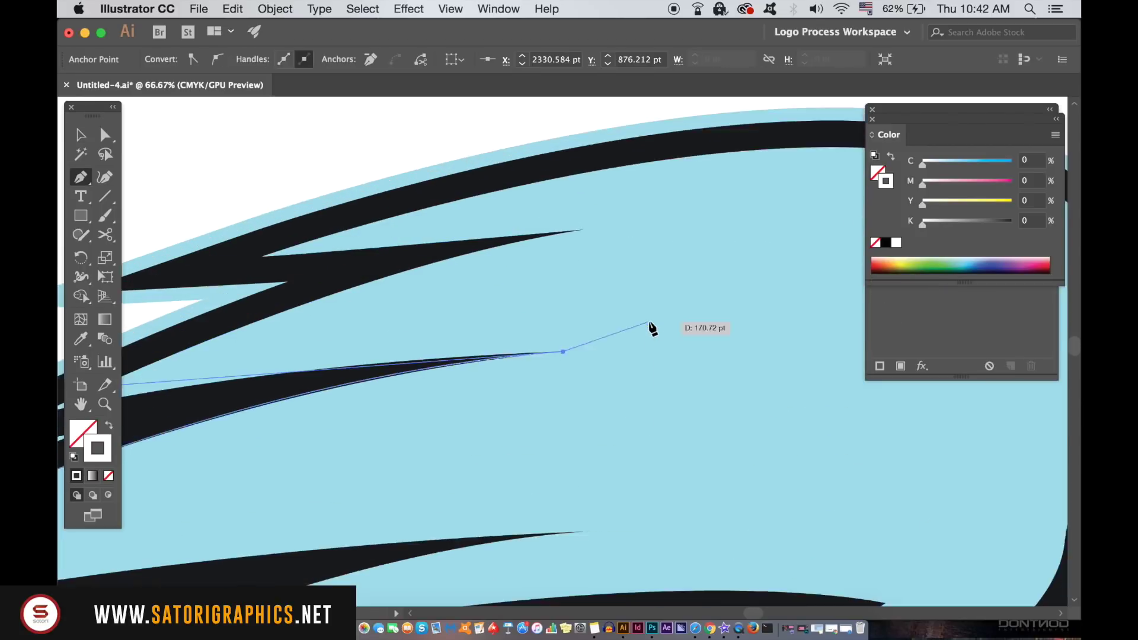
pyautogui.hscroll(-2, 364, 388)
pyautogui.moveTo(167, 407); pyautogui.dragTo(131, 416)
pyautogui.press('super+minus')
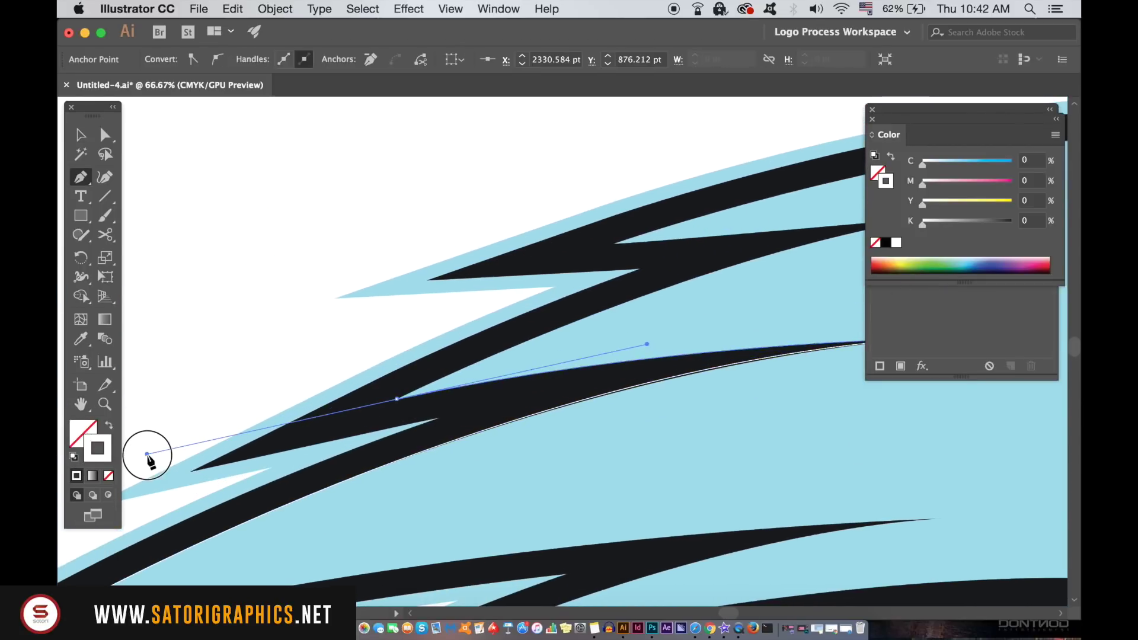
pyautogui.moveTo(399, 399)
pyautogui.mouseDown()
pyautogui.moveTo(960, 259)
pyautogui.moveTo(525, 437)
pyautogui.mouseUp()
pyautogui.moveTo(658, 361)
pyautogui.mouseDown()
pyautogui.moveTo(732, 363)
pyautogui.moveTo(818, 341)
pyautogui.mouseUp()
pyautogui.click(657, 362)
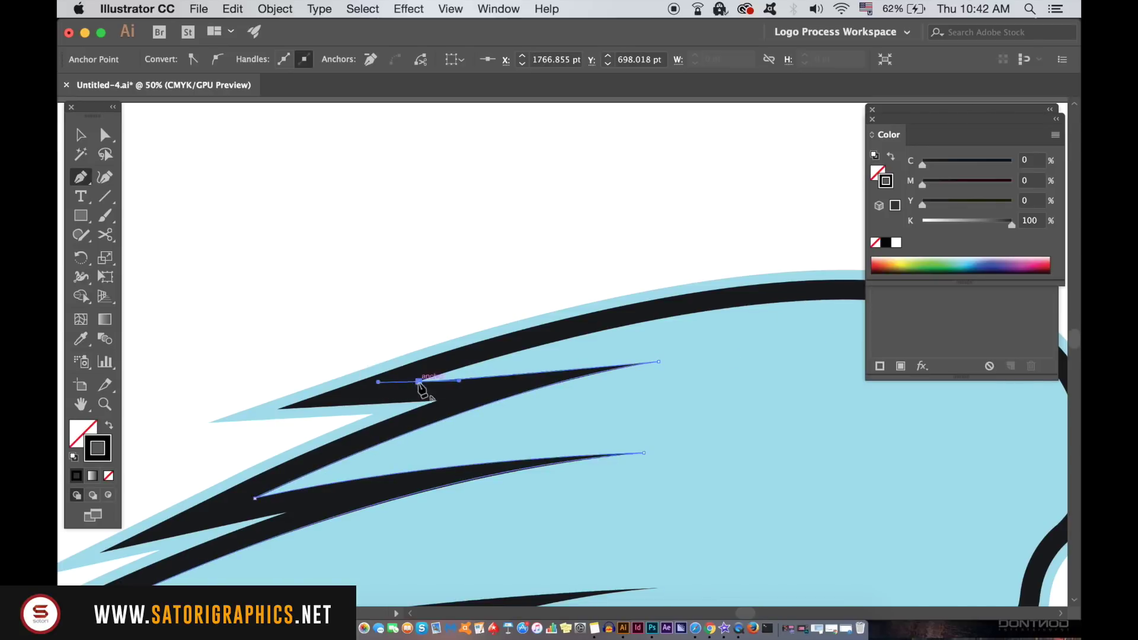
pyautogui.press('super+minus')
# Step: Continue over the head's top and front, back through the spike notches, closing at the start
pyautogui.moveTo(683, 345); pyautogui.dragTo(821, 373)
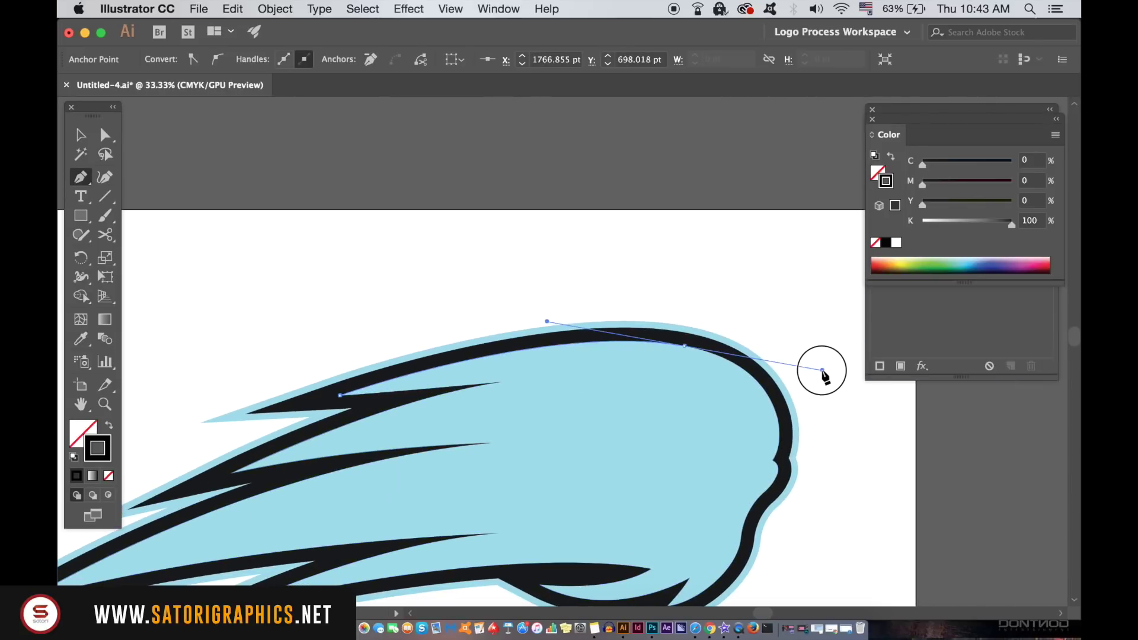
pyautogui.click(684, 345)
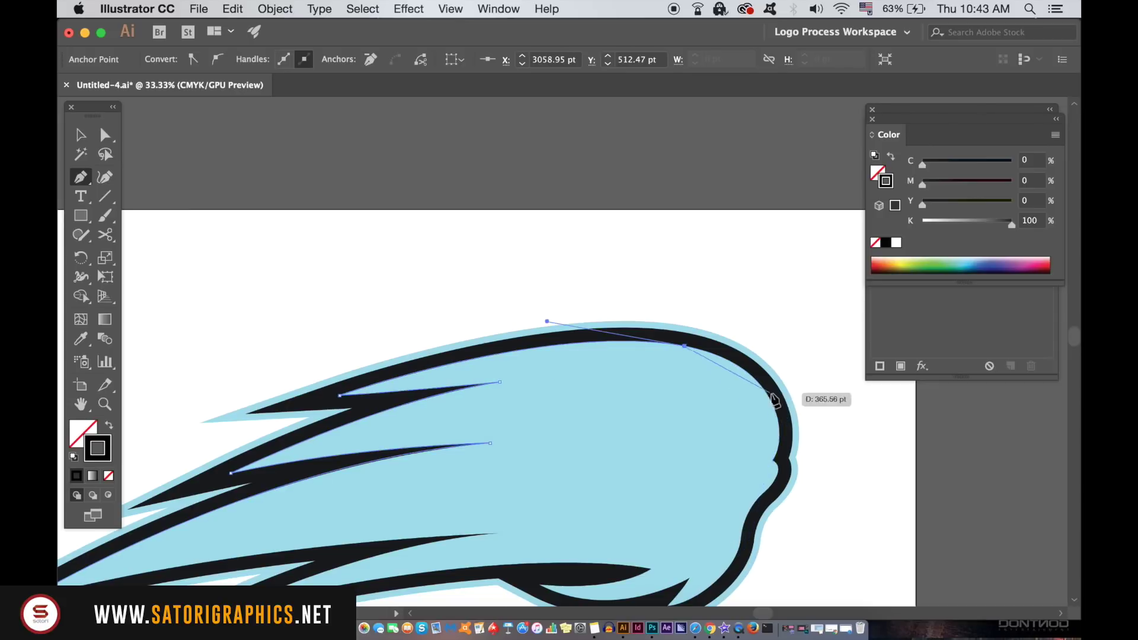
pyautogui.click(750, 354)
pyautogui.moveTo(773, 461)
pyautogui.mouseDown()
pyautogui.moveTo(755, 486)
pyautogui.moveTo(800, 457)
pyautogui.mouseUp()
pyautogui.click(773, 460)
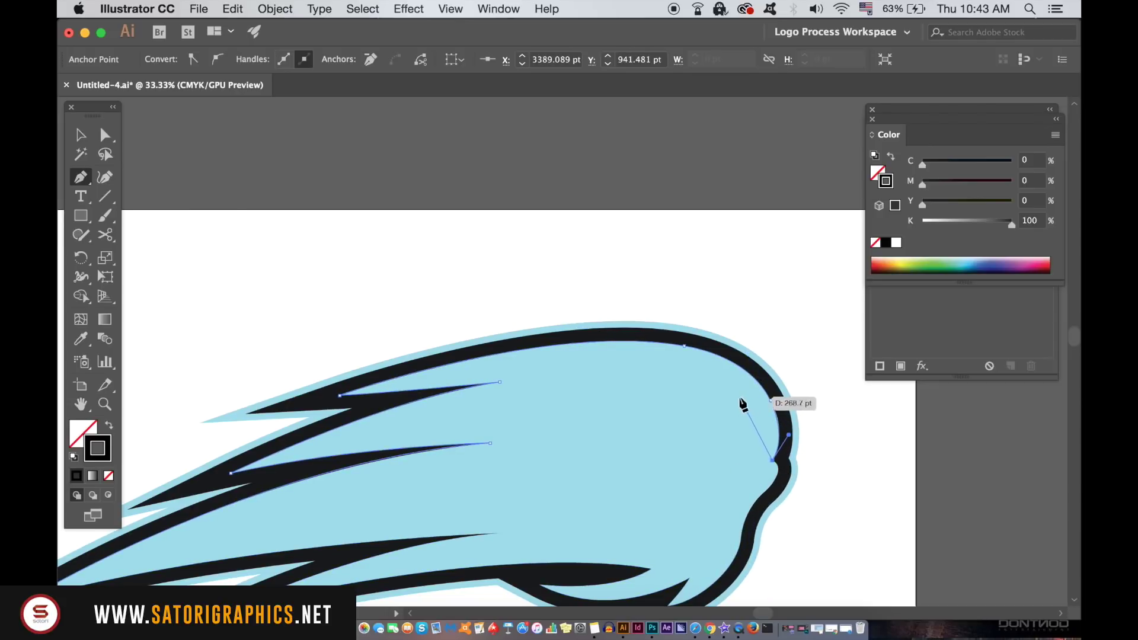
pyautogui.moveTo(709, 373)
pyautogui.mouseDown()
pyautogui.moveTo(571, 367)
pyautogui.moveTo(494, 381)
pyautogui.mouseUp()
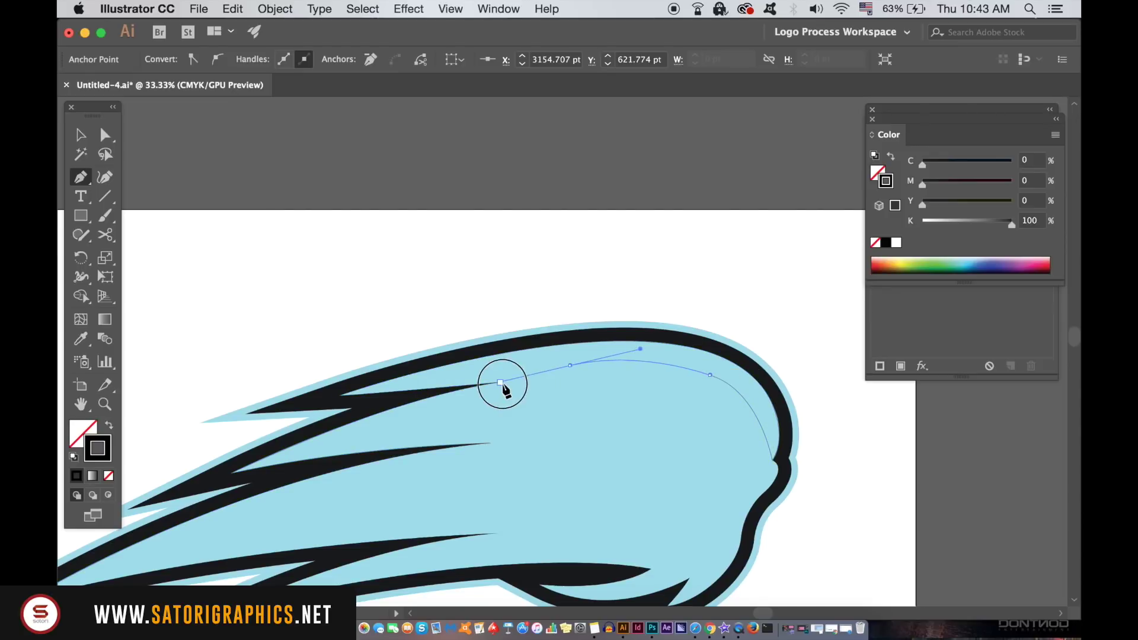
pyautogui.moveTo(614, 389); pyautogui.dragTo(613, 385)
pyautogui.moveTo(552, 368); pyautogui.dragTo(530, 377)
pyautogui.click(538, 387)
pyautogui.moveTo(384, 429); pyautogui.dragTo(347, 452)
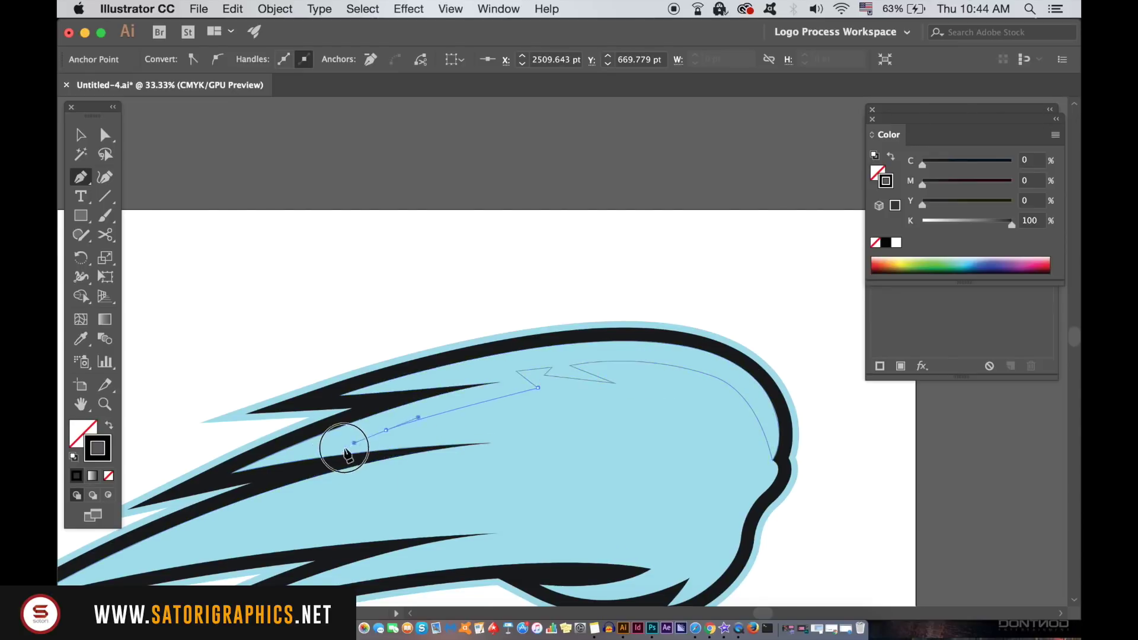
pyautogui.scroll(-2, 552, 386)
pyautogui.click(549, 380)
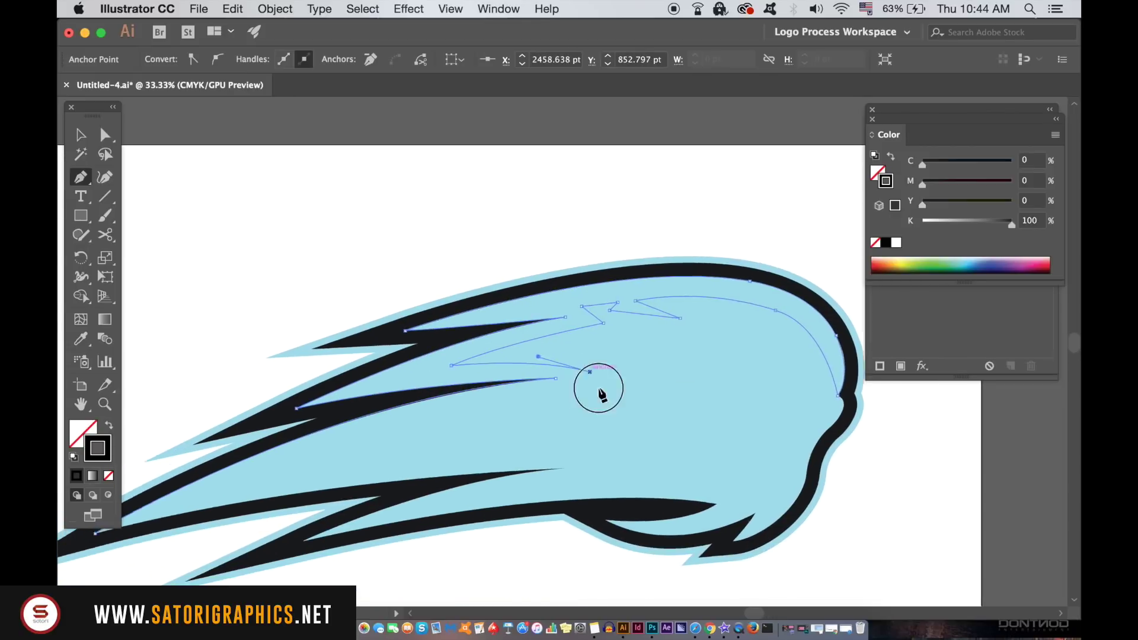
pyautogui.hscroll(-5, 596, 381)
pyautogui.scroll(-2, 685, 363)
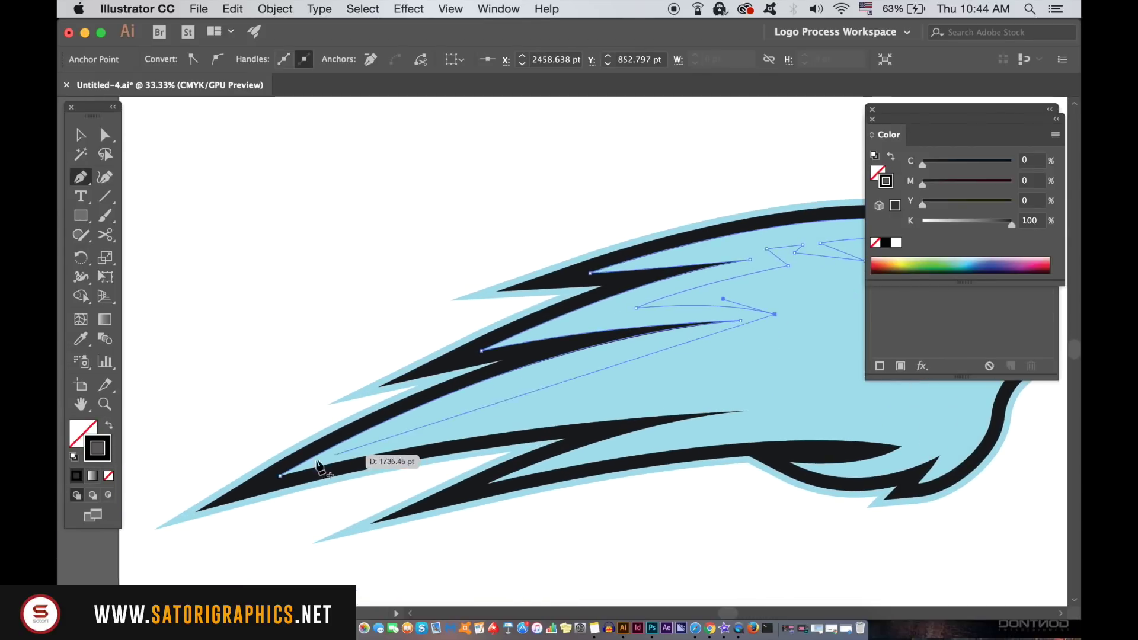
pyautogui.moveTo(280, 476); pyautogui.dragTo(89, 565)
pyautogui.hscroll(5, 176, 266)
pyautogui.scroll(-1, 176, 265)
pyautogui.hscroll(2, 176, 266)
pyautogui.scroll(-1, 177, 264)
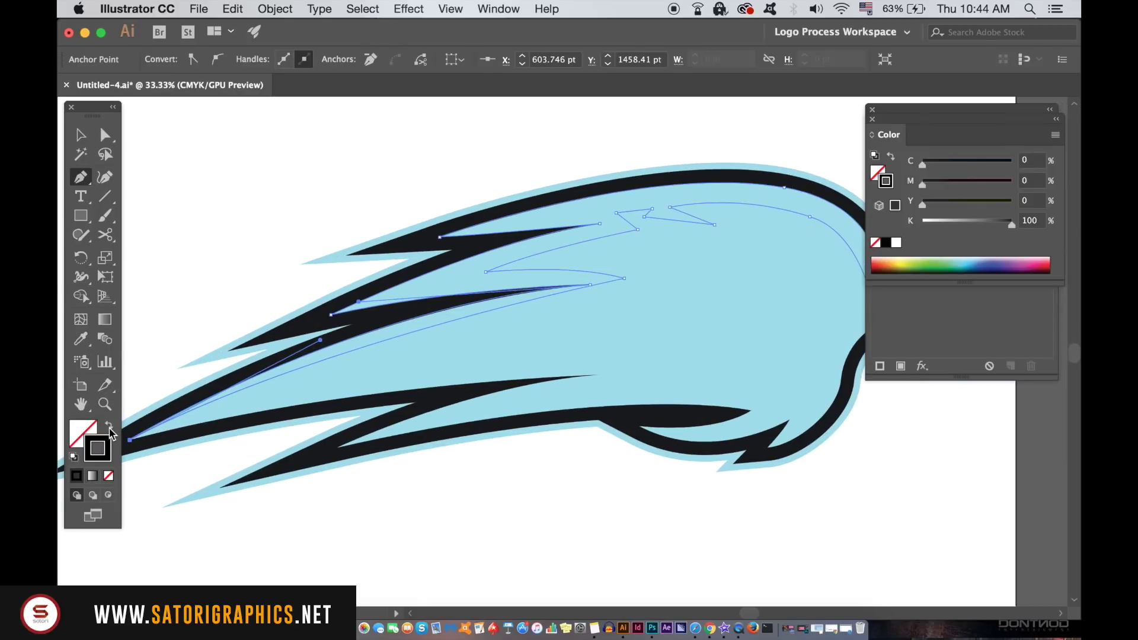
# Step: Swap the traced shape's fill and stroke and make its fill white
pyautogui.click(80, 136)
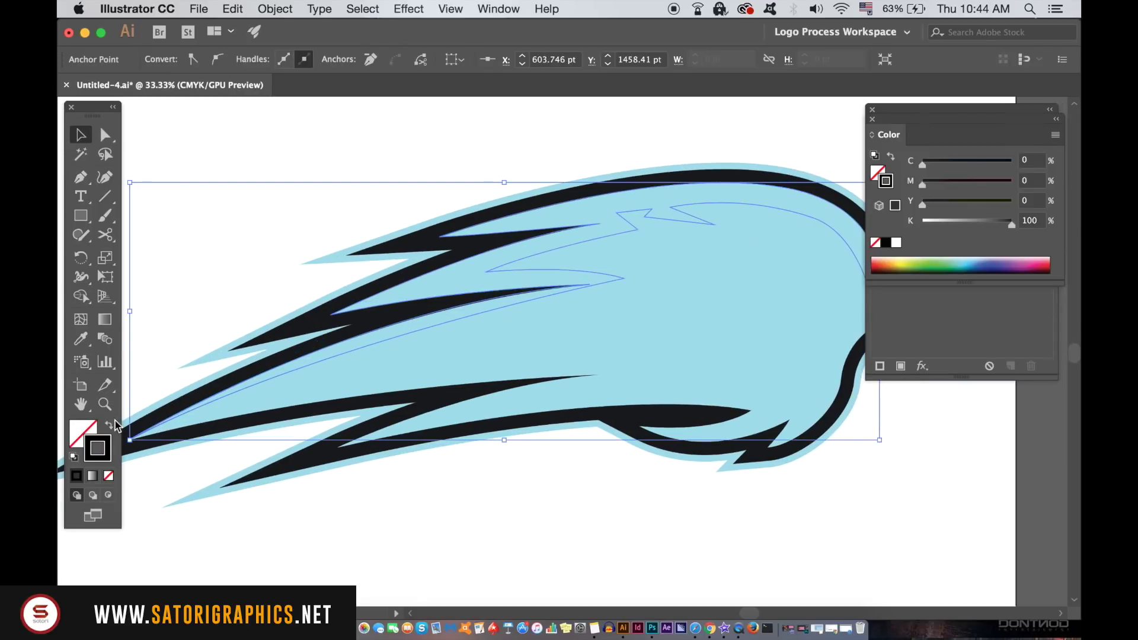
pyautogui.click(109, 425)
pyautogui.doubleClick(83, 433)
pyautogui.moveTo(652, 385); pyautogui.dragTo(540, 302)
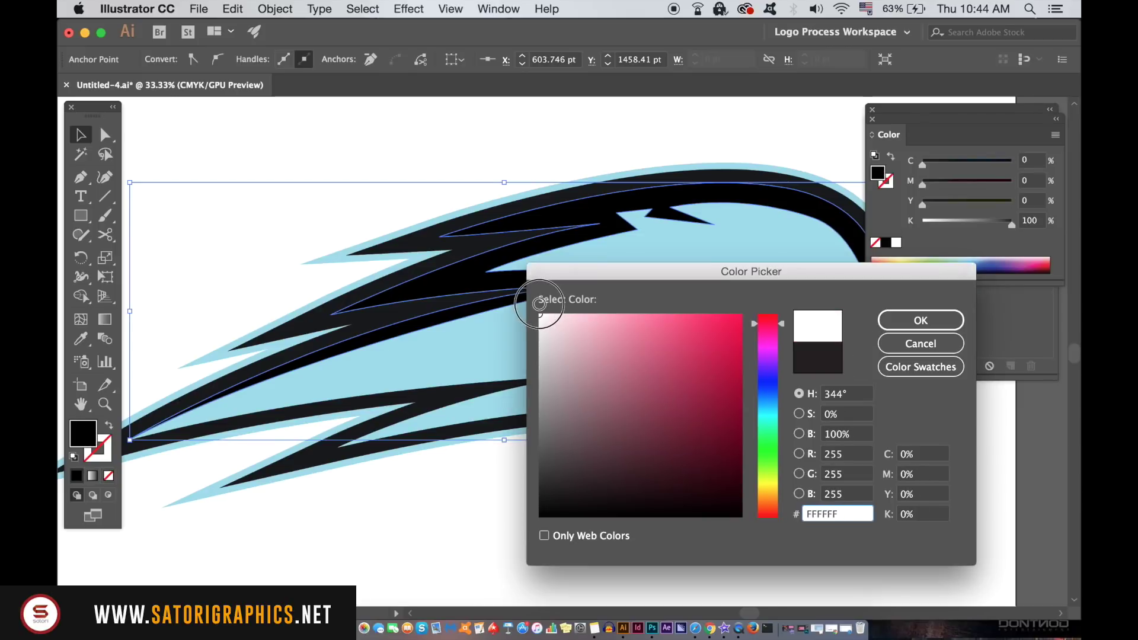
pyautogui.click(920, 320)
# Step: Nudge the highlight's inner tip point down and right, then fit the artboard in view
pyautogui.click(105, 135)
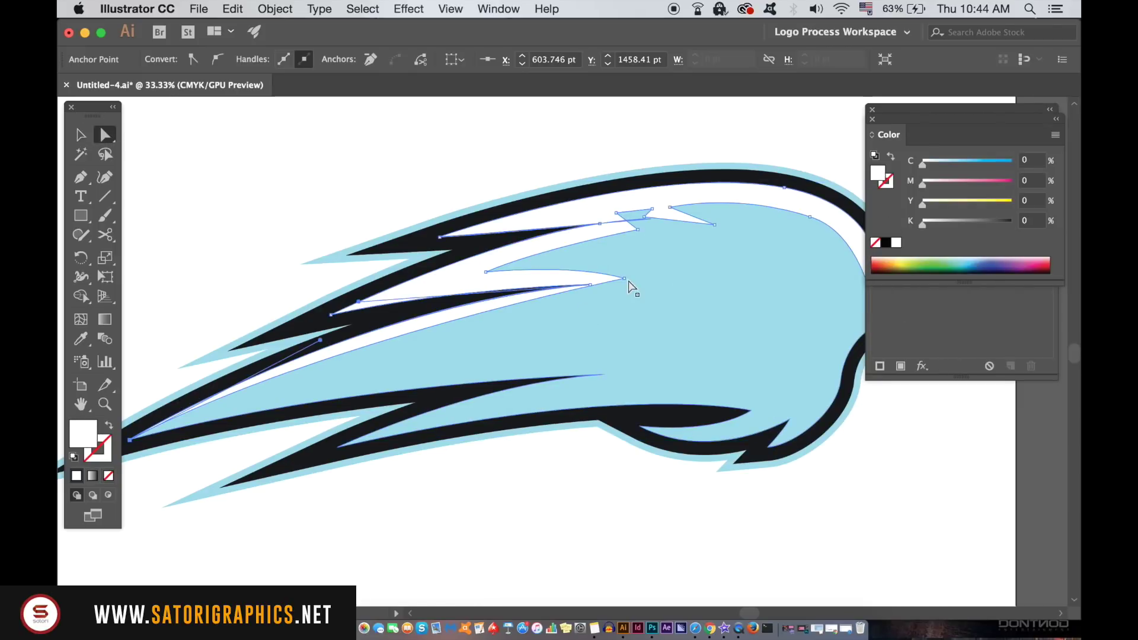
pyautogui.moveTo(622, 278); pyautogui.dragTo(638, 292)
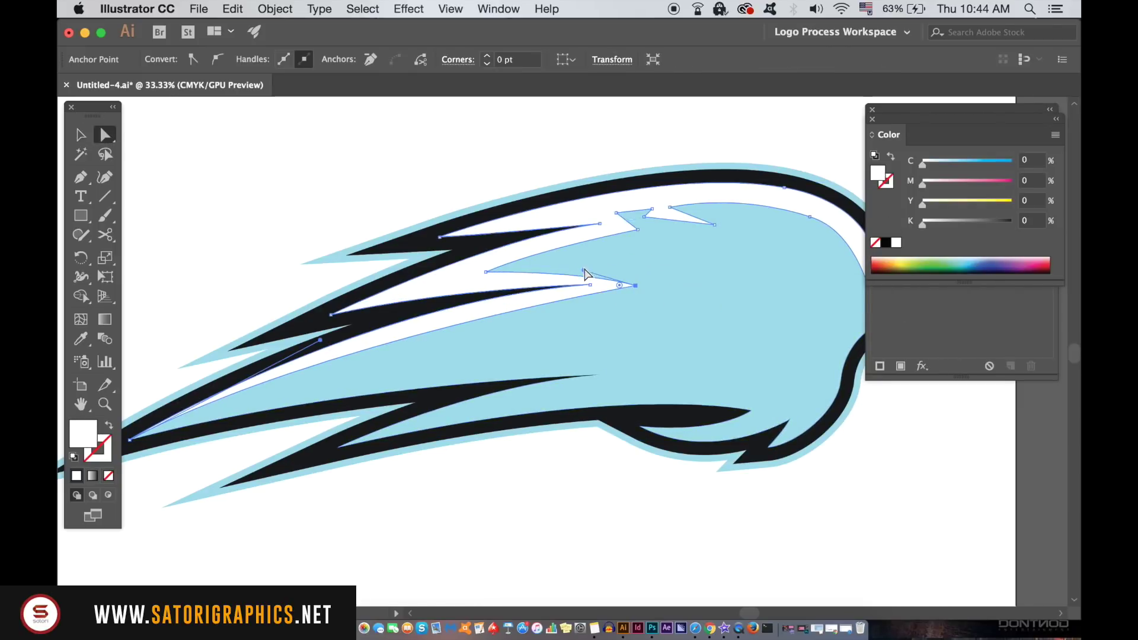
pyautogui.click(523, 161)
pyautogui.press('super+0')
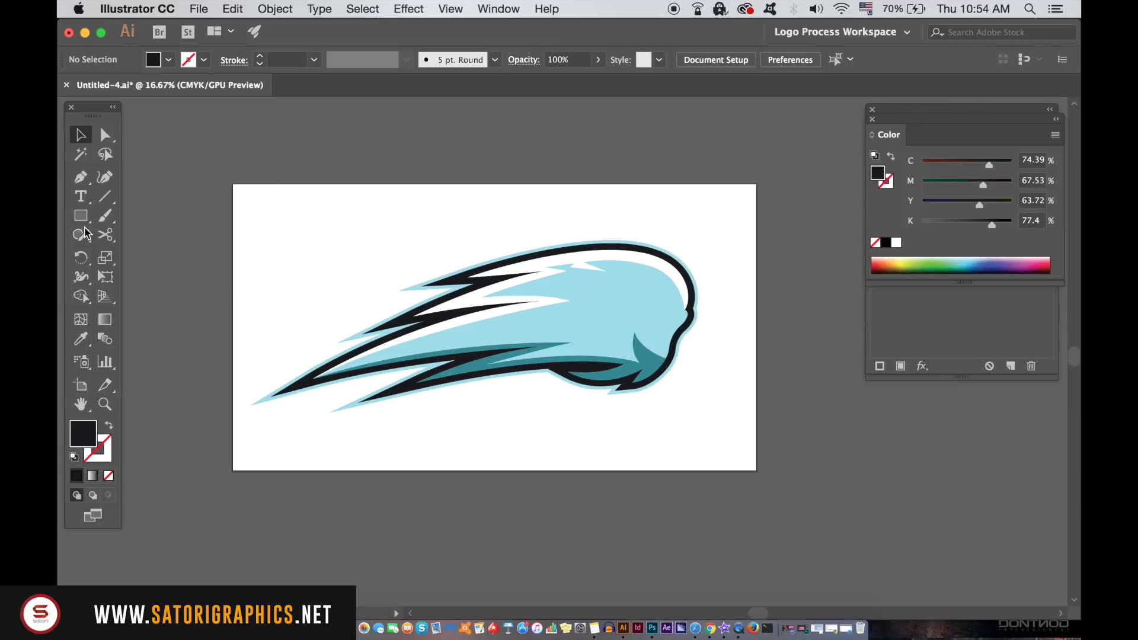
# Step: Draw a small near-black square just above the artboard's top-left corner, then swap fill and stroke
pyautogui.click(82, 216)
pyautogui.moveTo(239, 112); pyautogui.dragTo(264, 132)
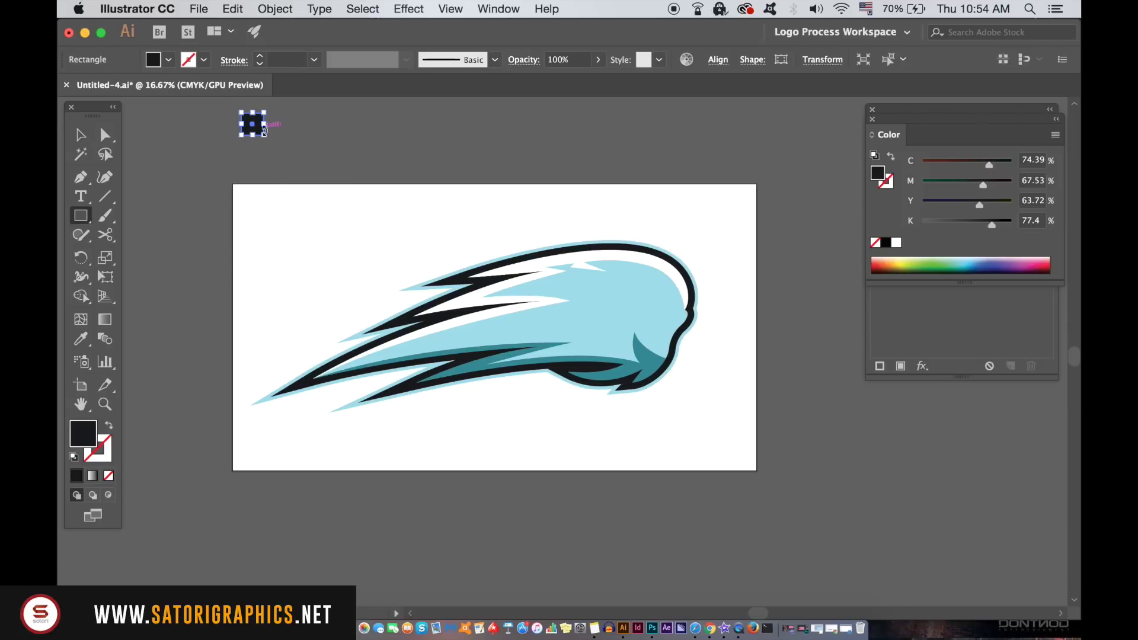
pyautogui.click(78, 135)
pyautogui.click(199, 177)
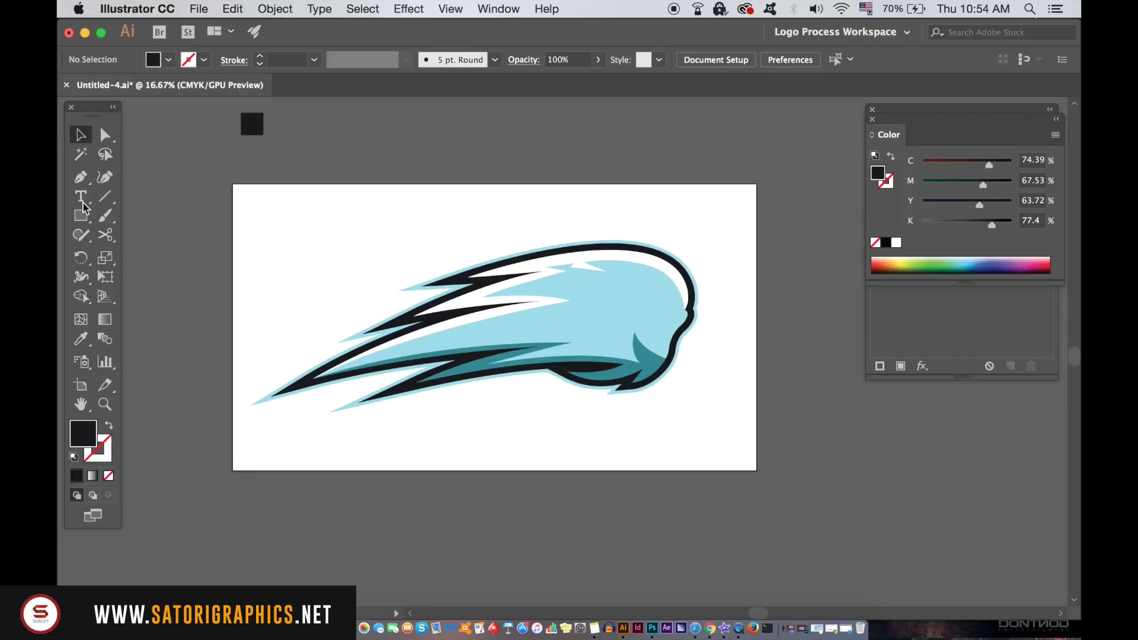
pyautogui.click(107, 428)
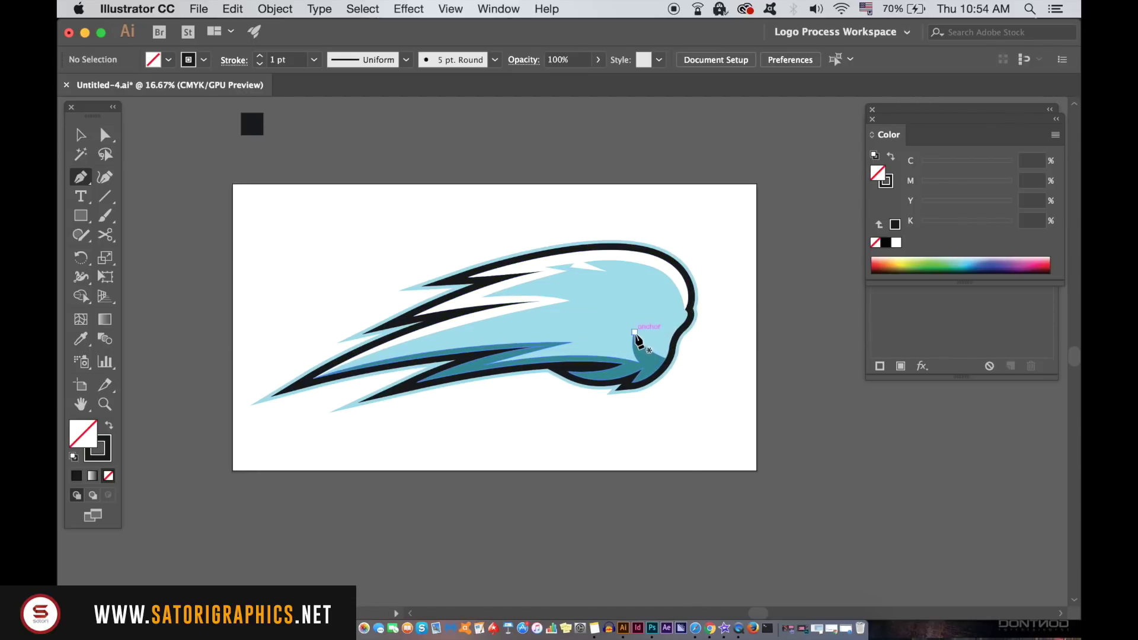
pyautogui.scroll(3, 636, 343)
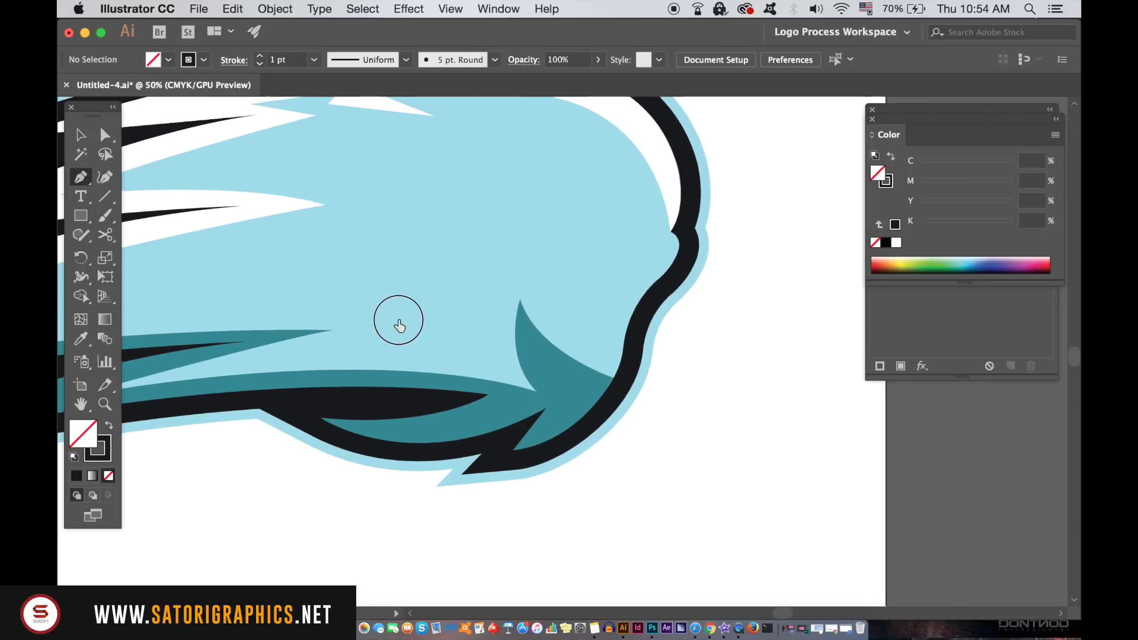
# Step: Trace a closed shape from the teal hook down the front head outline and fill it solid black
pyautogui.moveTo(634, 343); pyautogui.dragTo(389, 326)
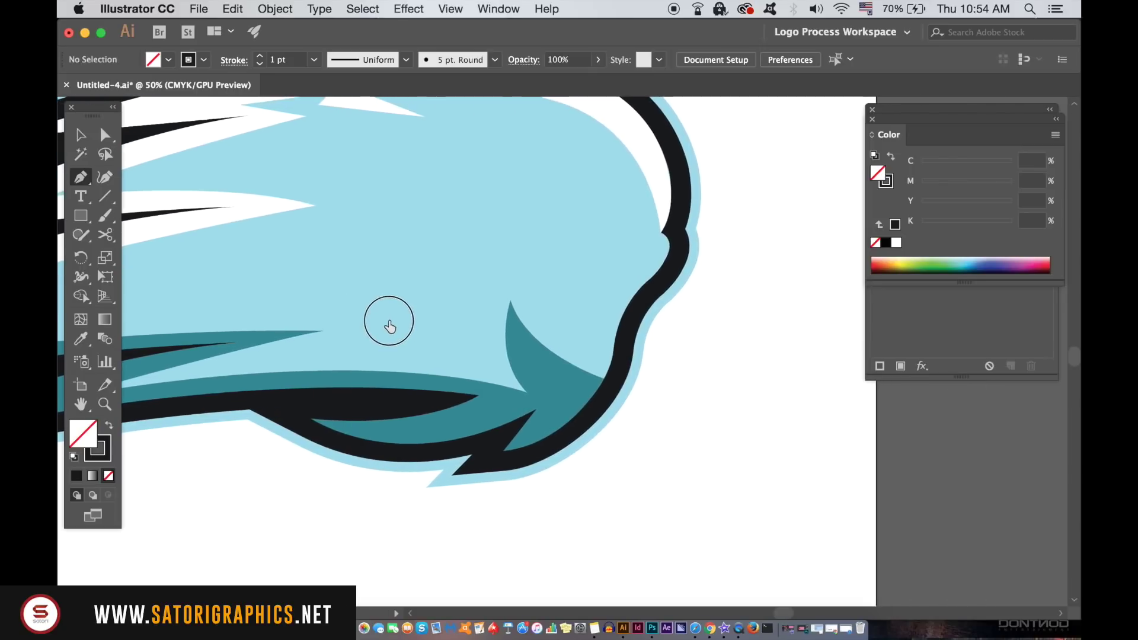
pyautogui.click(511, 301)
pyautogui.moveTo(659, 271); pyautogui.dragTo(741, 311)
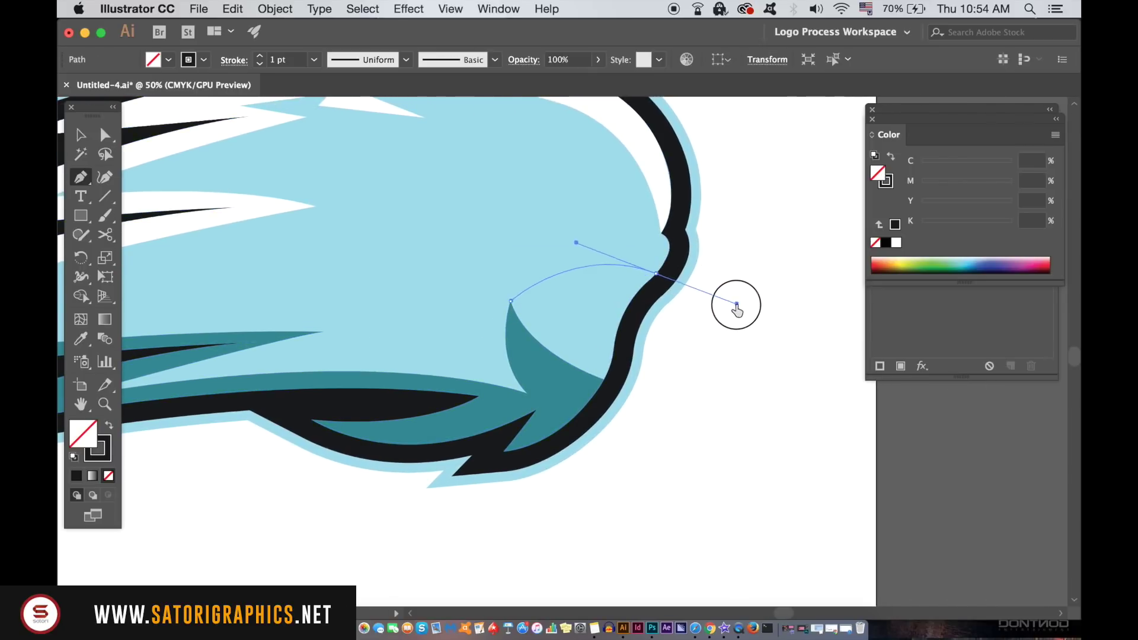
pyautogui.click(626, 327)
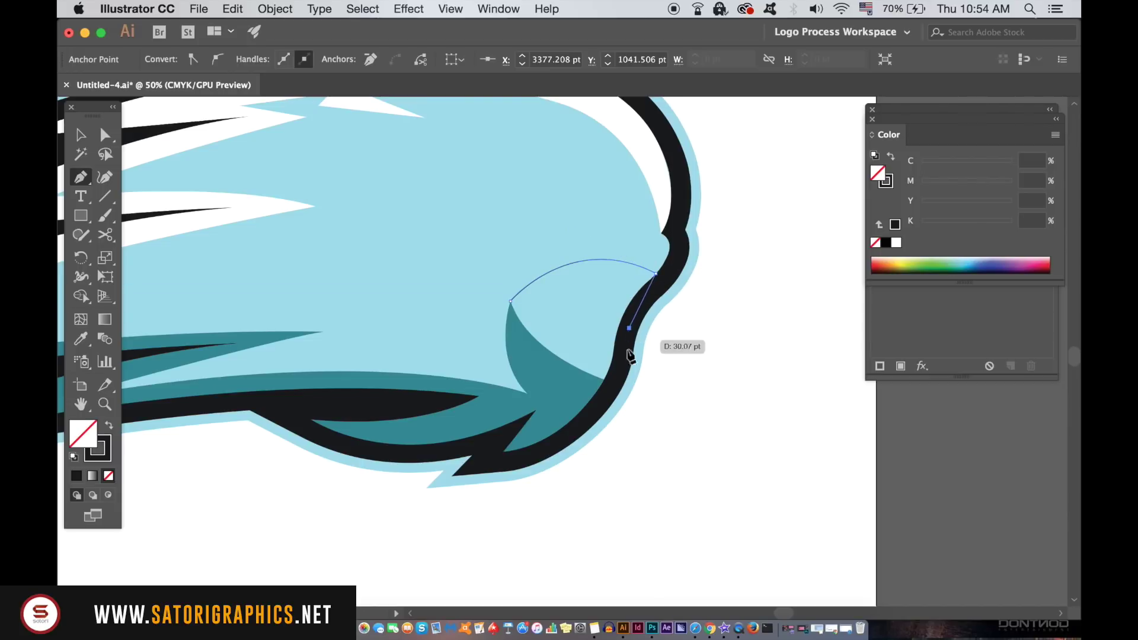
pyautogui.click(621, 374)
pyautogui.moveTo(510, 302); pyautogui.dragTo(483, 242)
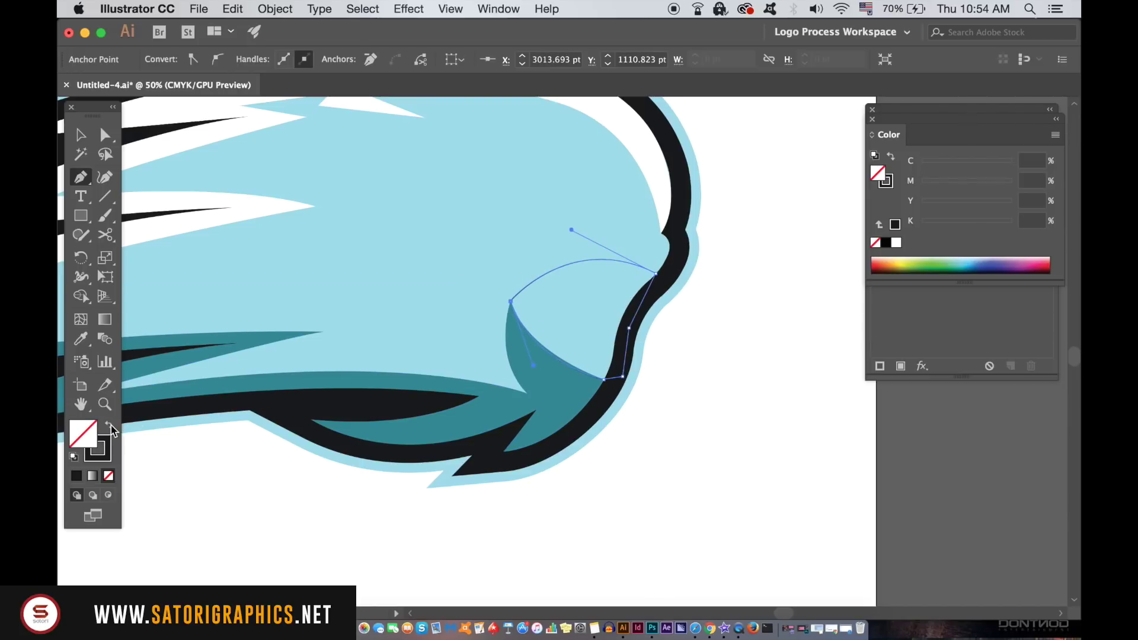
pyautogui.click(110, 426)
pyautogui.click(80, 133)
pyautogui.click(720, 416)
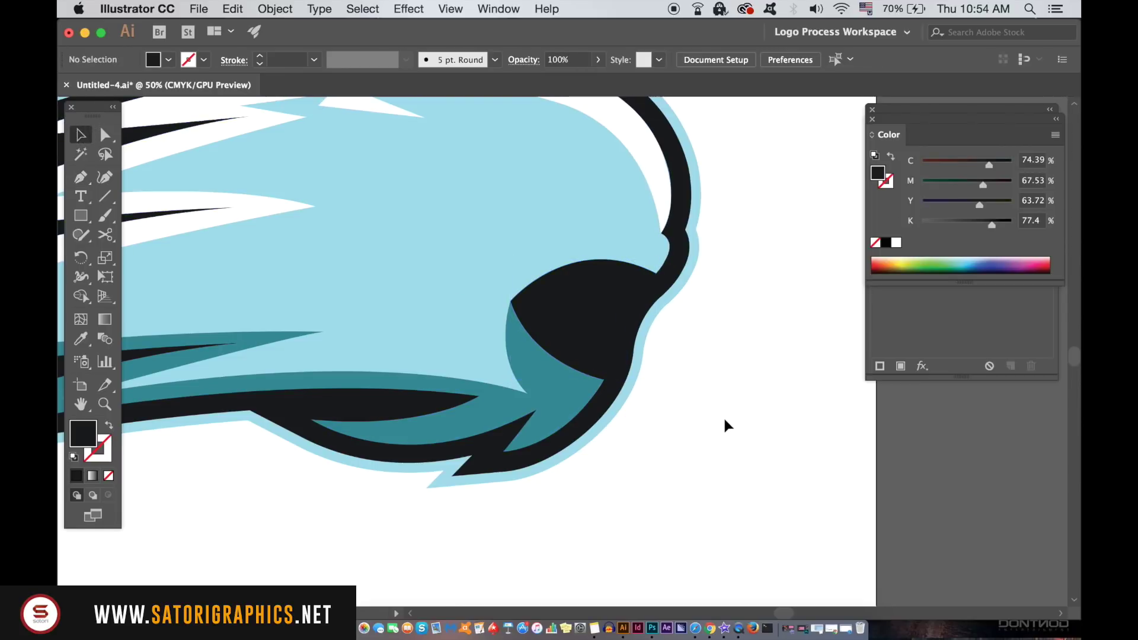
pyautogui.press('super+minus')
pyautogui.press('super+minus')
pyautogui.press('super+minus')
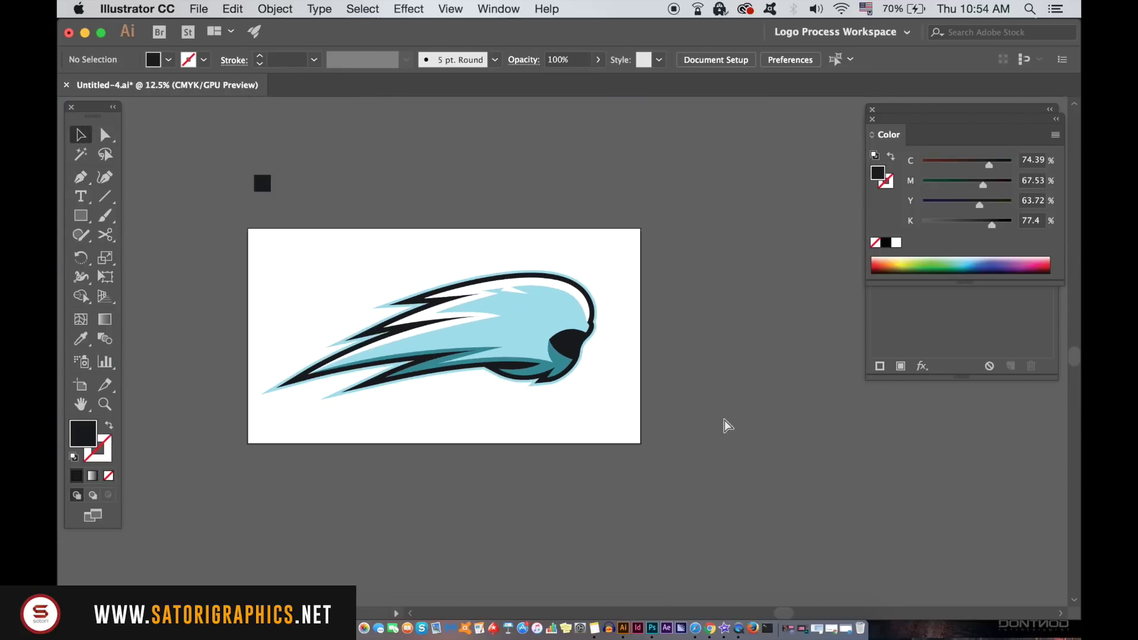
pyautogui.press('super+plus')
pyautogui.press('super+plus')
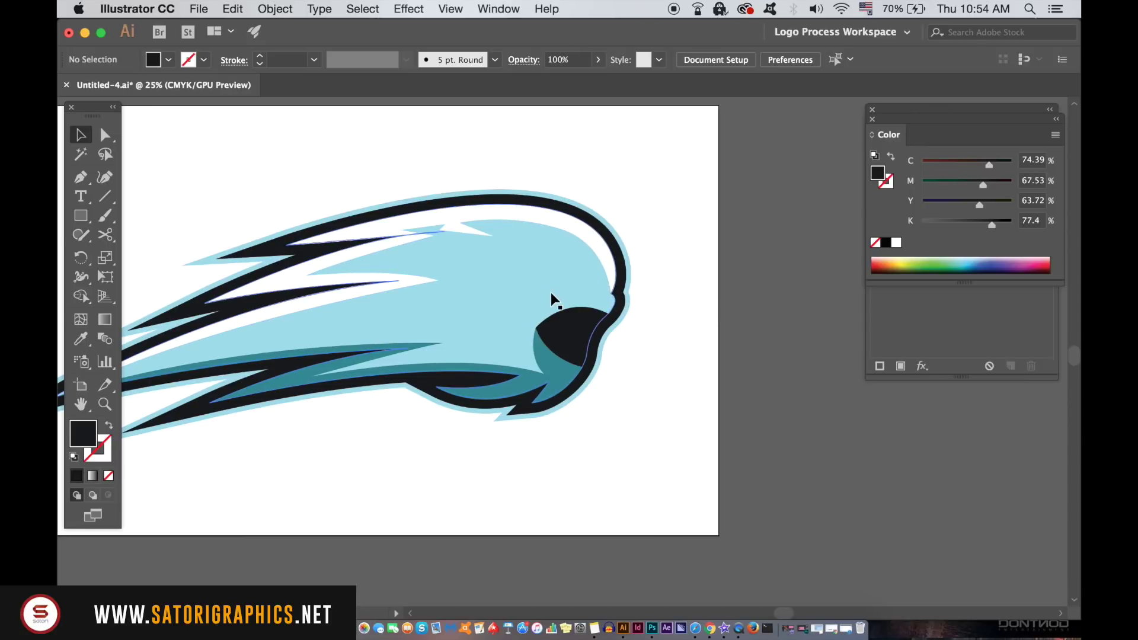
# Step: Pen-draw a pointed near-black brow shape on the face, joined to the head outline
pyautogui.press('super+plus')
pyautogui.press('super+plus')
pyautogui.press('super+plus')
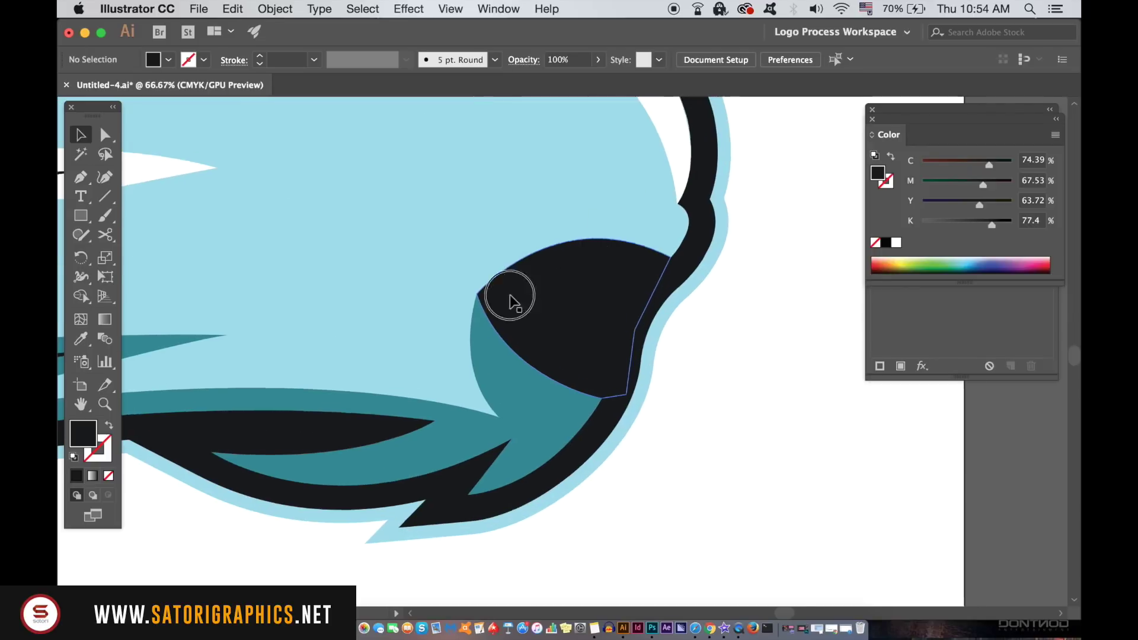
pyautogui.scroll(5, 509, 294)
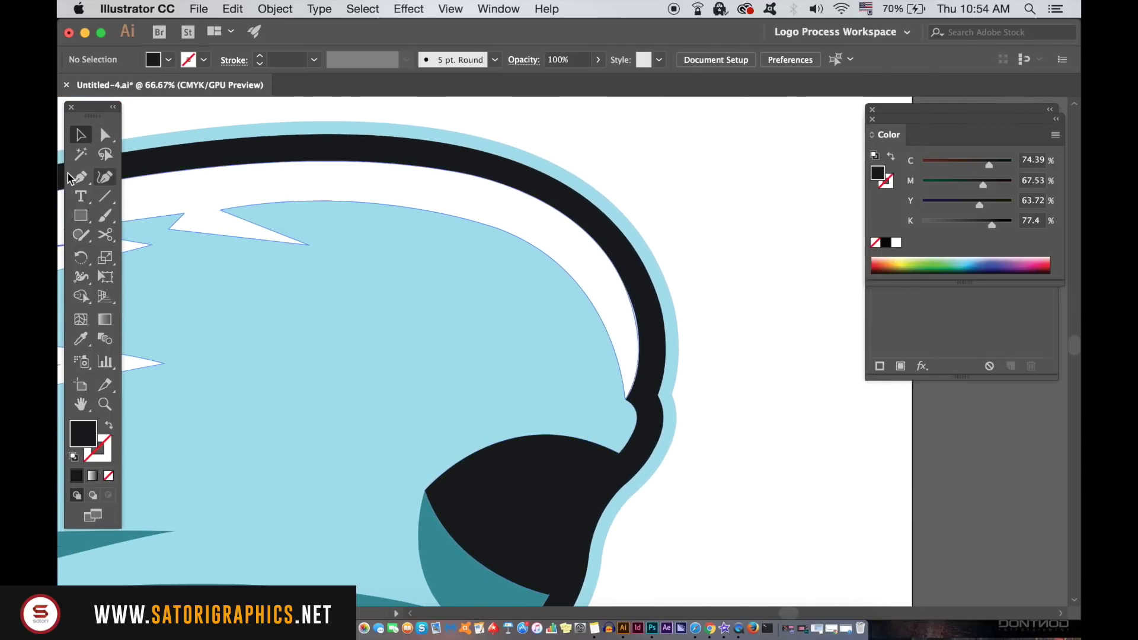
pyautogui.click(75, 178)
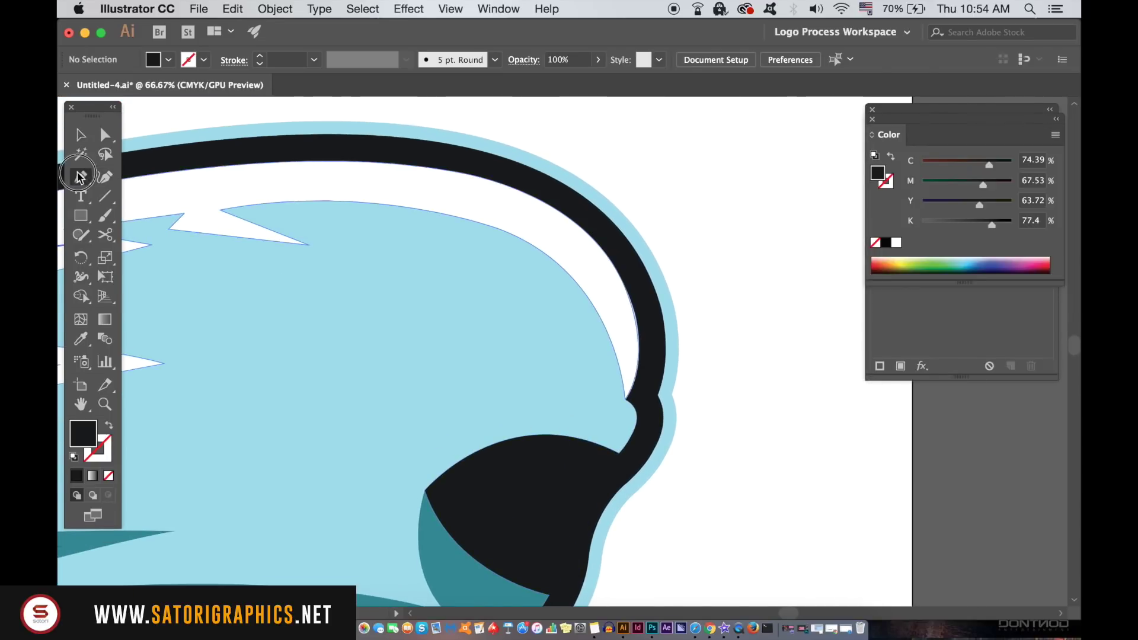
pyautogui.click(620, 367)
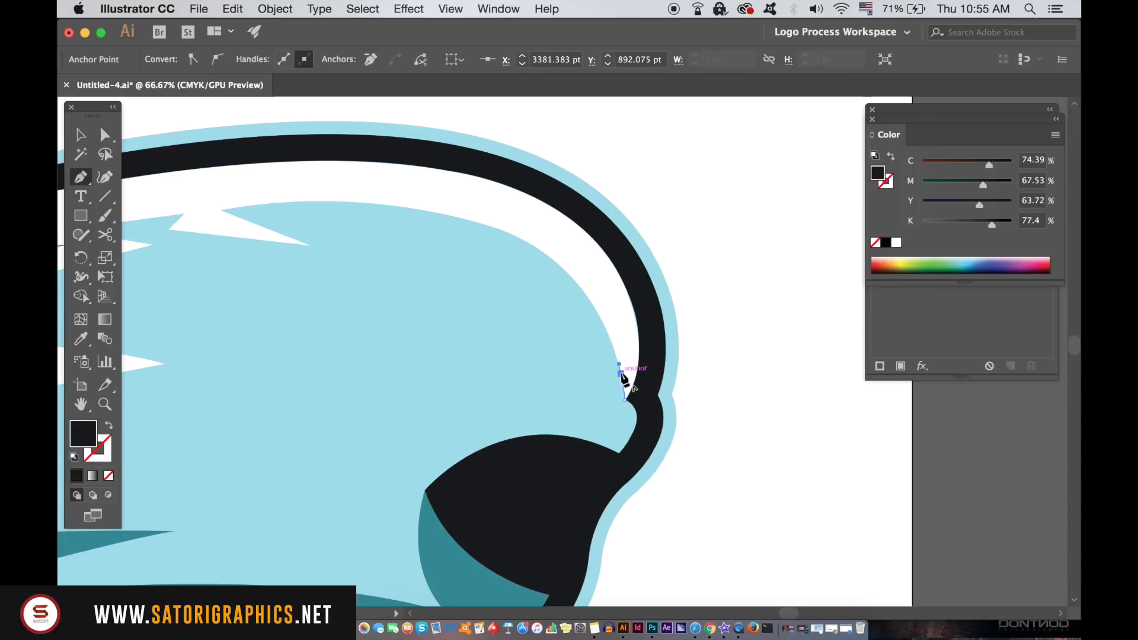
pyautogui.click(607, 387)
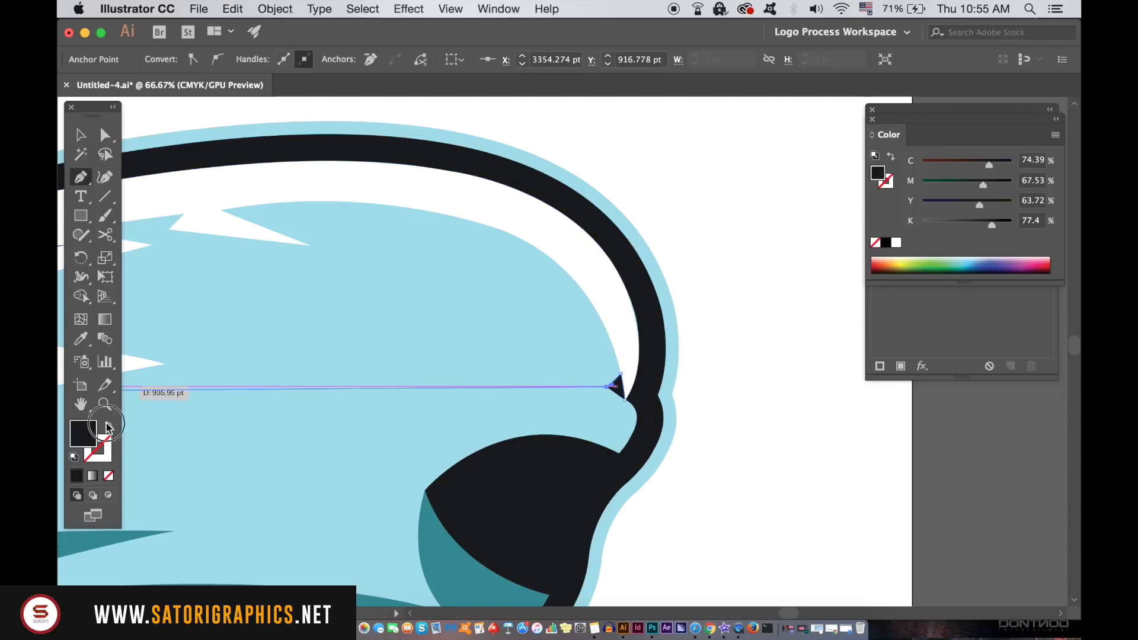
pyautogui.hotkey('shift', 'x')
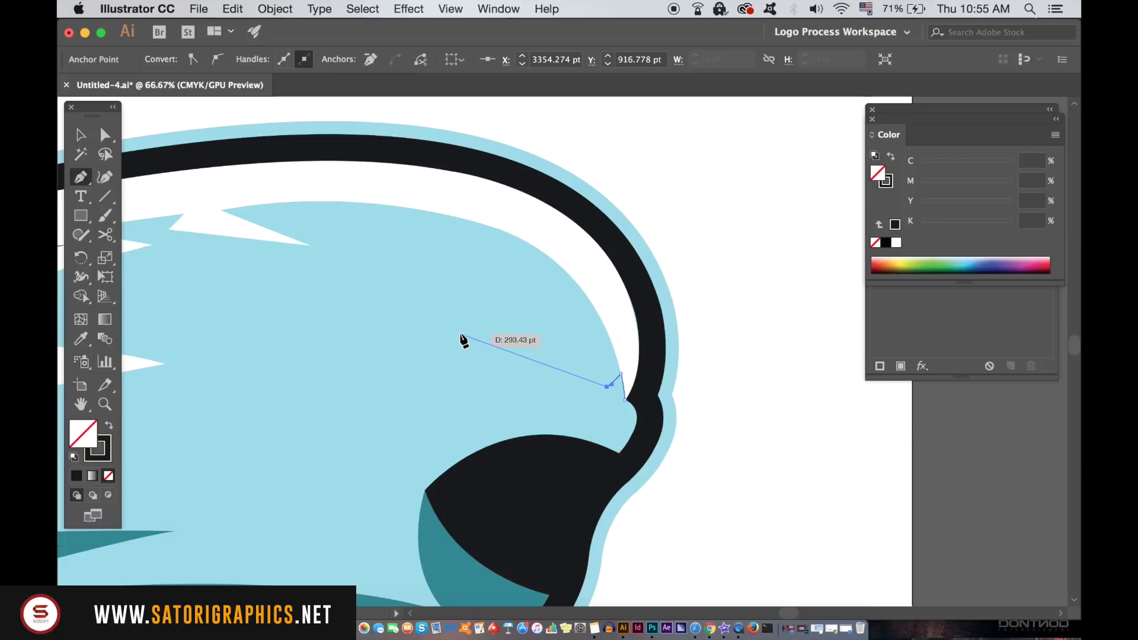
pyautogui.moveTo(461, 336); pyautogui.dragTo(385, 348)
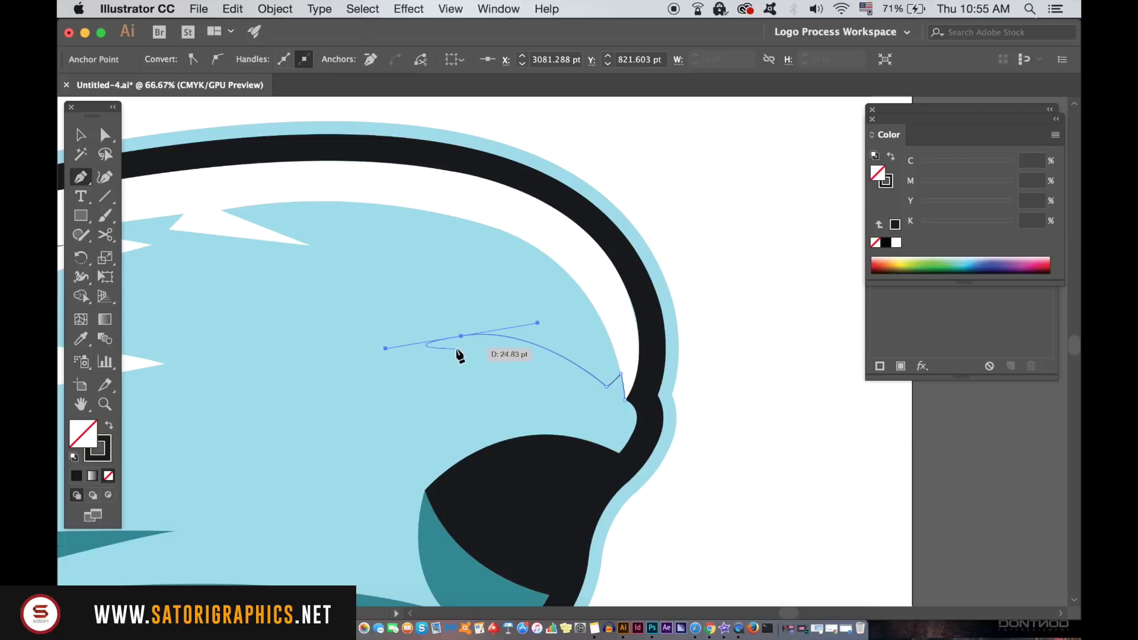
pyautogui.moveTo(461, 338); pyautogui.dragTo(521, 383)
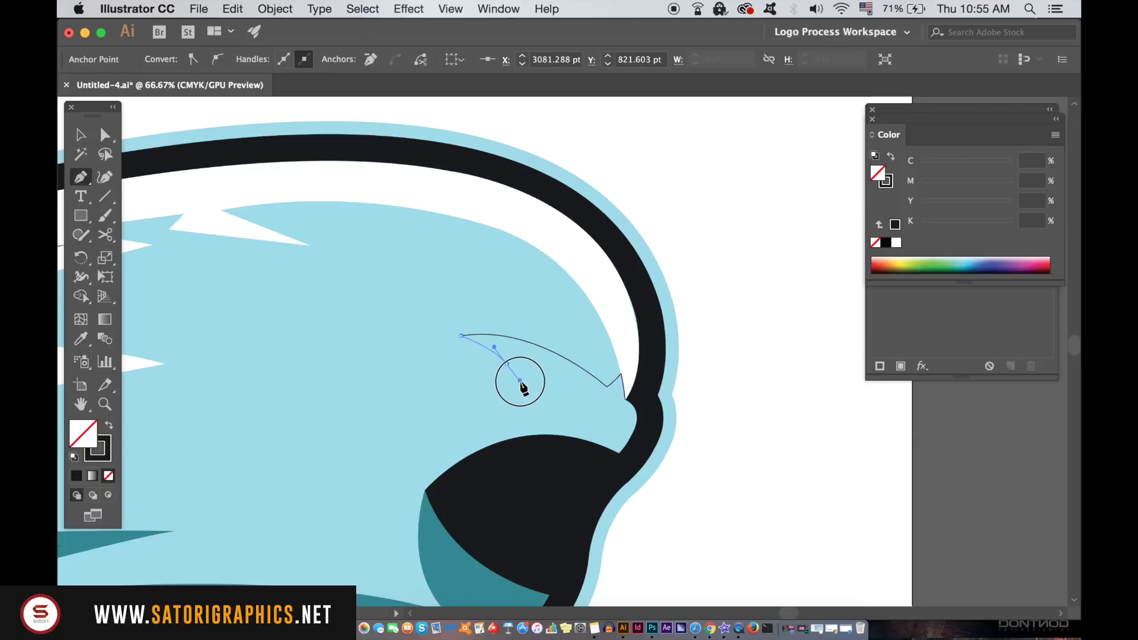
pyautogui.moveTo(606, 392); pyautogui.dragTo(649, 394)
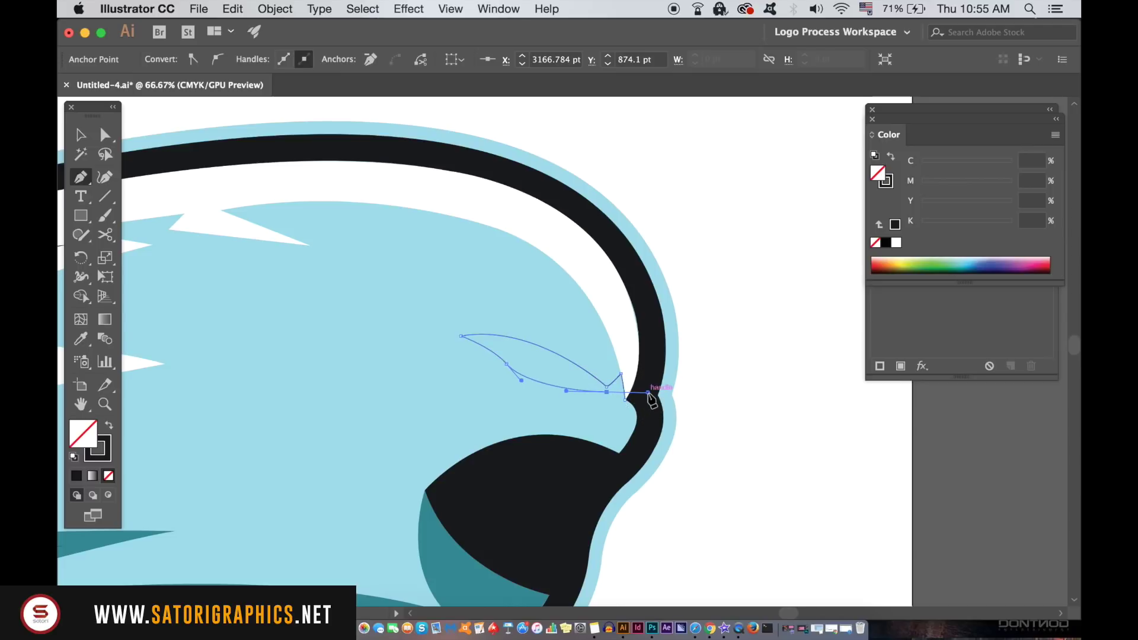
pyautogui.moveTo(637, 414)
pyautogui.mouseDown()
pyautogui.moveTo(671, 423)
pyautogui.moveTo(647, 418)
pyautogui.mouseUp()
pyautogui.hotkey('shift', 'x')
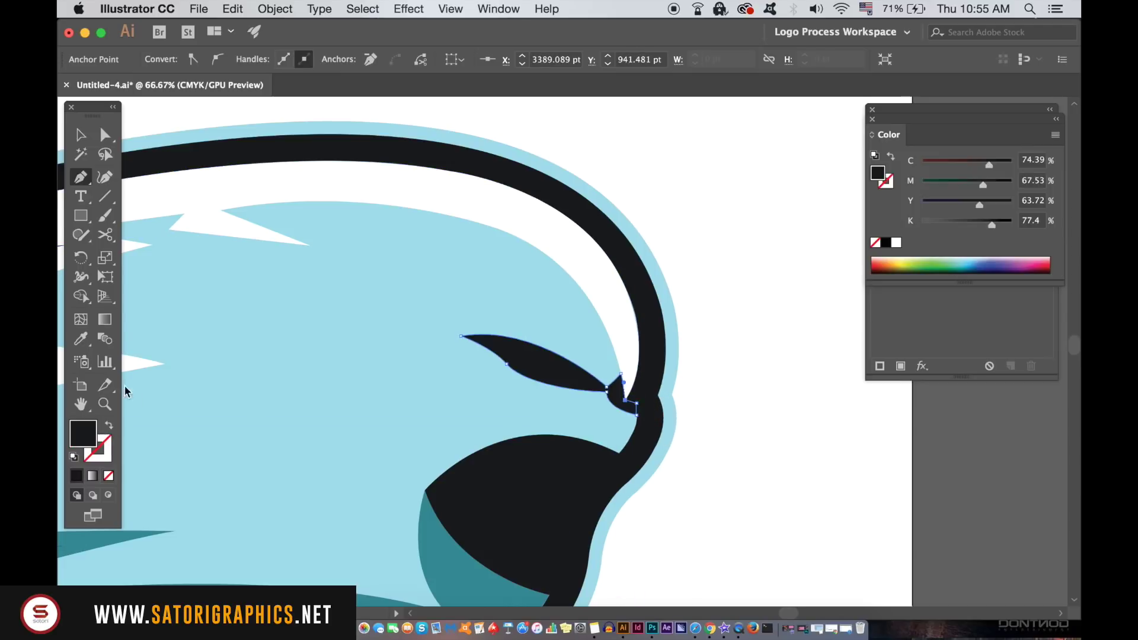
pyautogui.press('v')
# Step: Reshape the lower curve of the black eye shape with Direct Selection
pyautogui.click(752, 181)
pyautogui.hotkey('ctrl', '-')
pyautogui.hotkey('ctrl', '-')
pyautogui.hotkey('ctrl', '+')
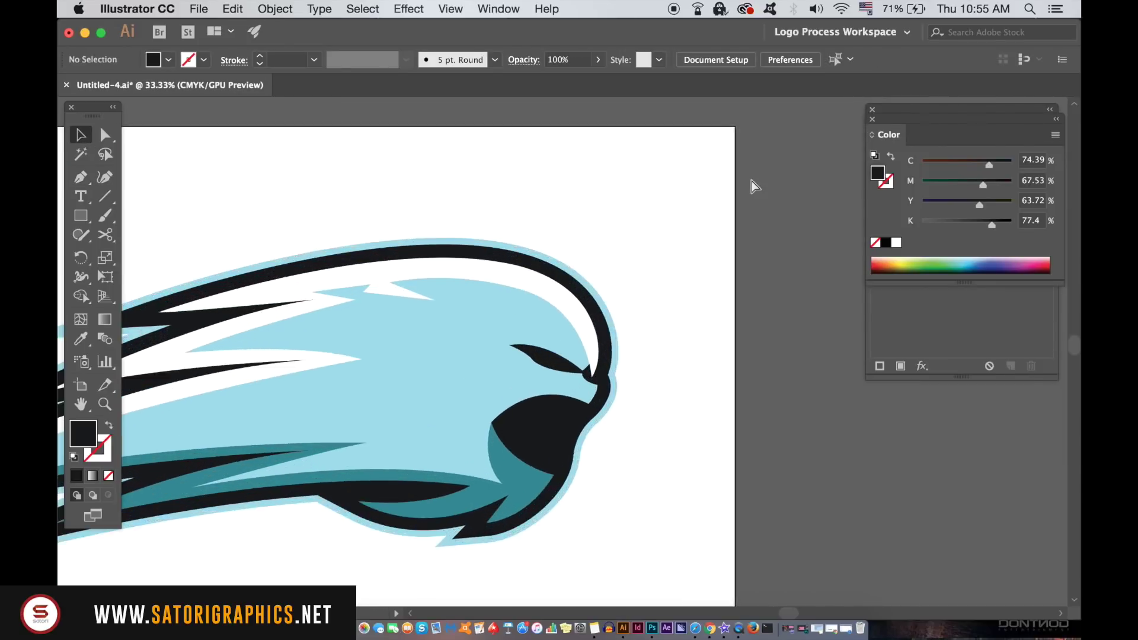
pyautogui.hotkey('ctrl', '+')
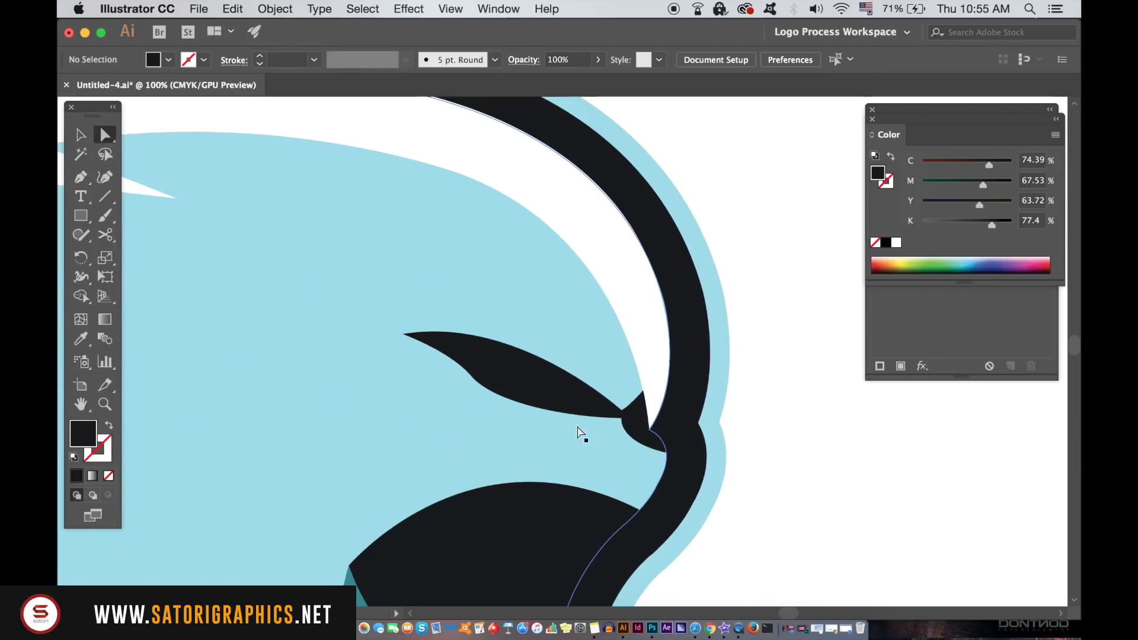
pyautogui.click(477, 385)
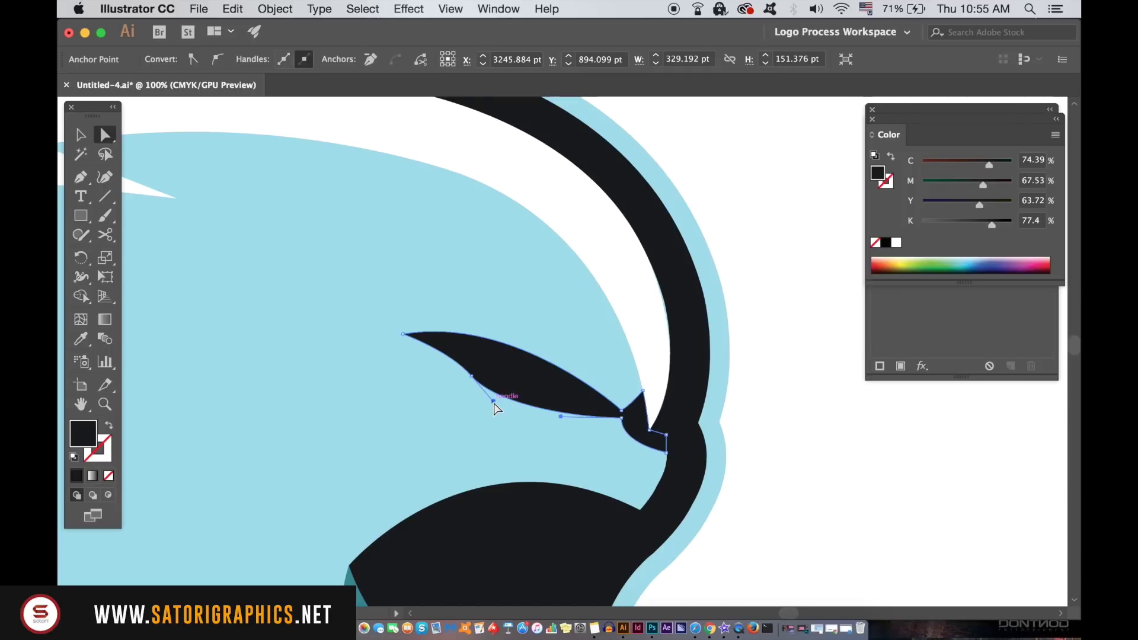
pyautogui.moveTo(493, 404); pyautogui.dragTo(498, 412)
pyautogui.click(893, 416)
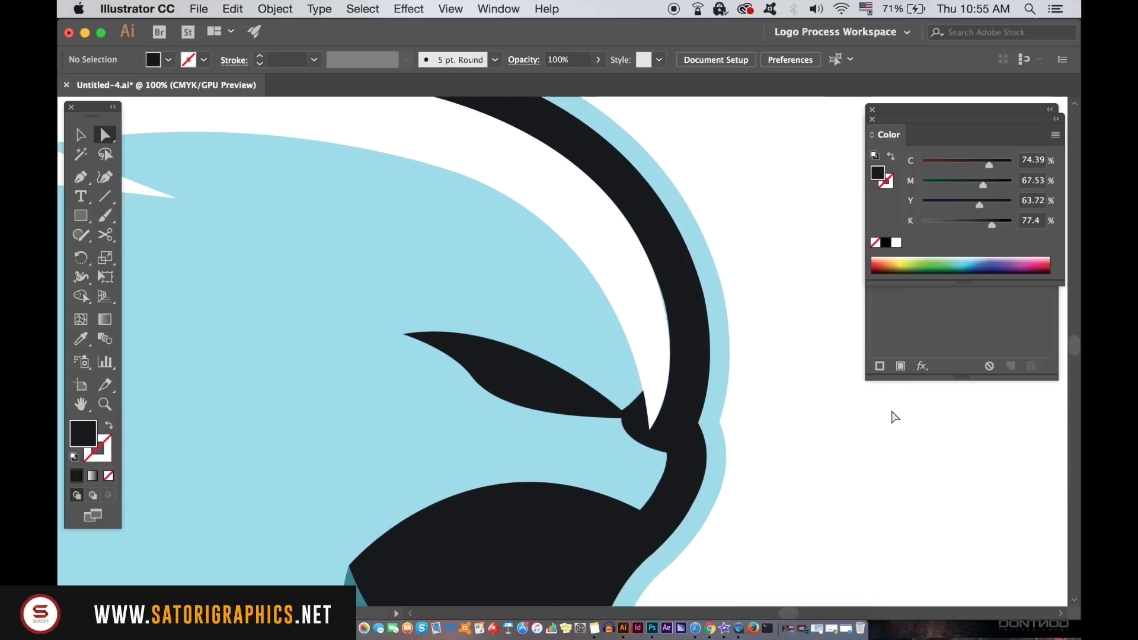
pyautogui.hotkey('ctrl', '-')
pyautogui.hotkey('ctrl', '-')
pyautogui.hotkey('ctrl', '-')
pyautogui.hotkey('ctrl', '-')
pyautogui.hotkey('ctrl', '-')
pyautogui.hotkey('ctrl', '+')
pyautogui.hotkey('ctrl', '+')
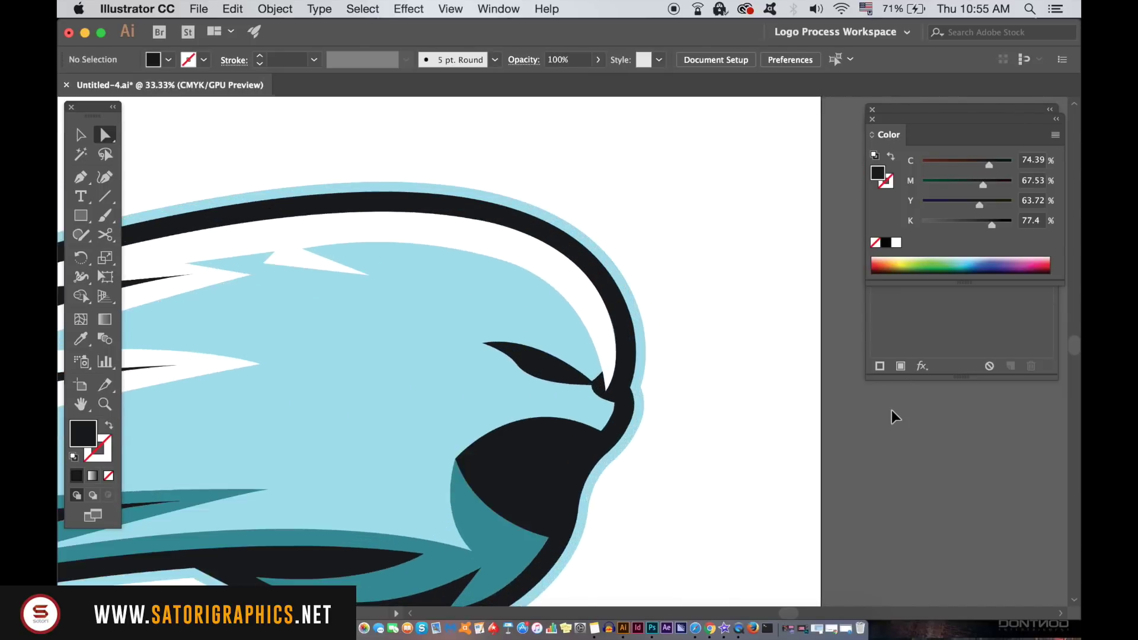
pyautogui.hotkey('ctrl', '+')
pyautogui.hotkey('ctrl', '+')
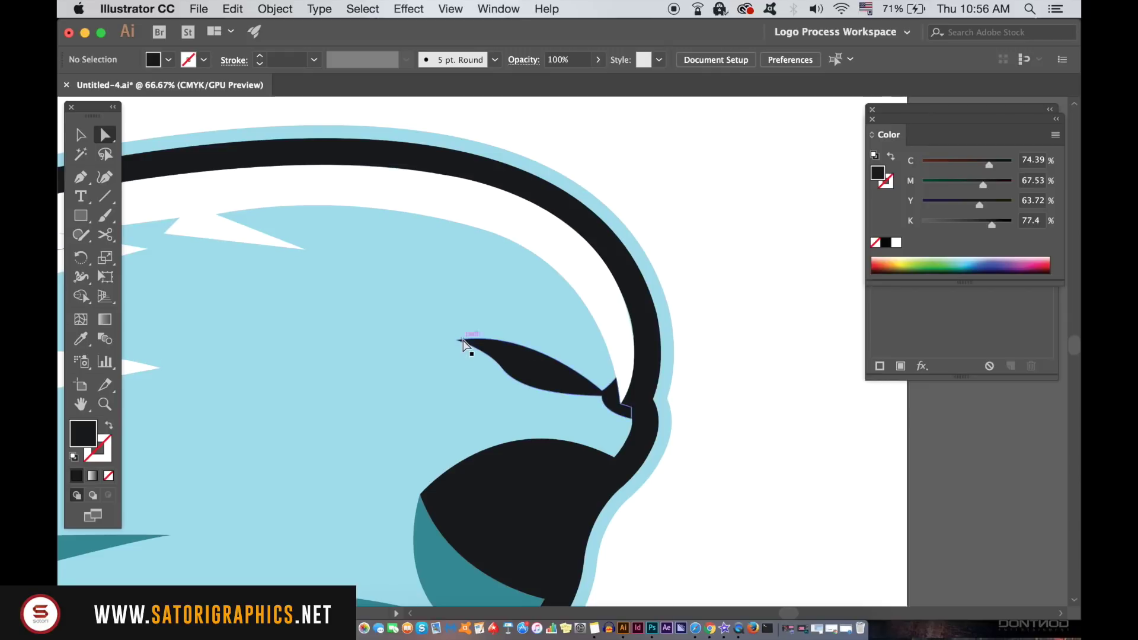
# Step: Pen-draw the inner eye cutout shape over the black brow
pyautogui.click(81, 176)
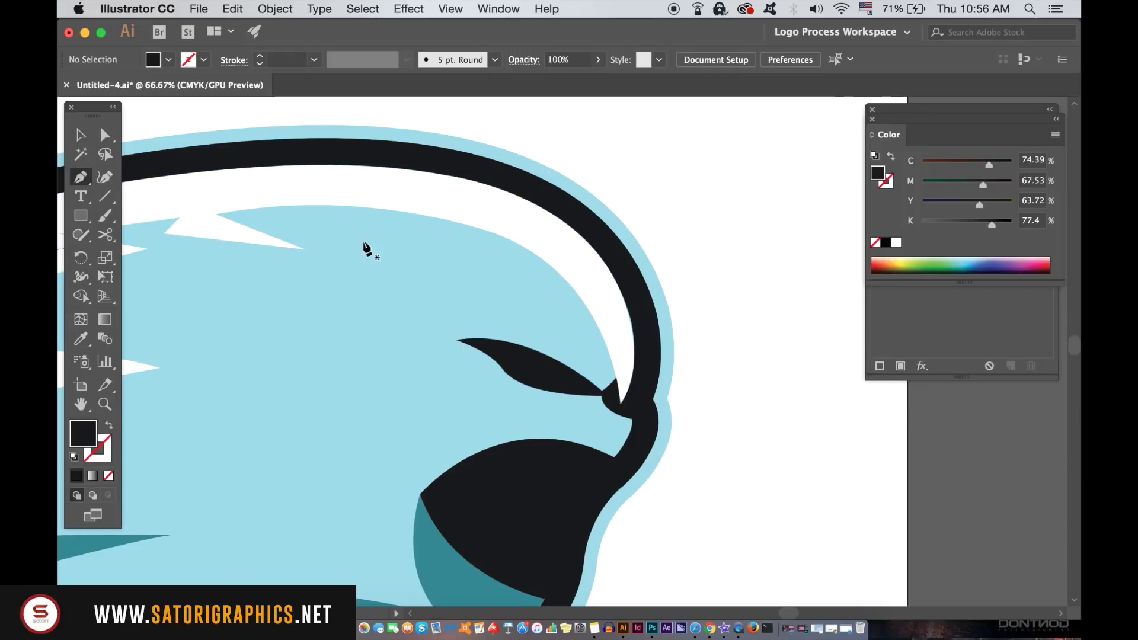
pyautogui.click(109, 426)
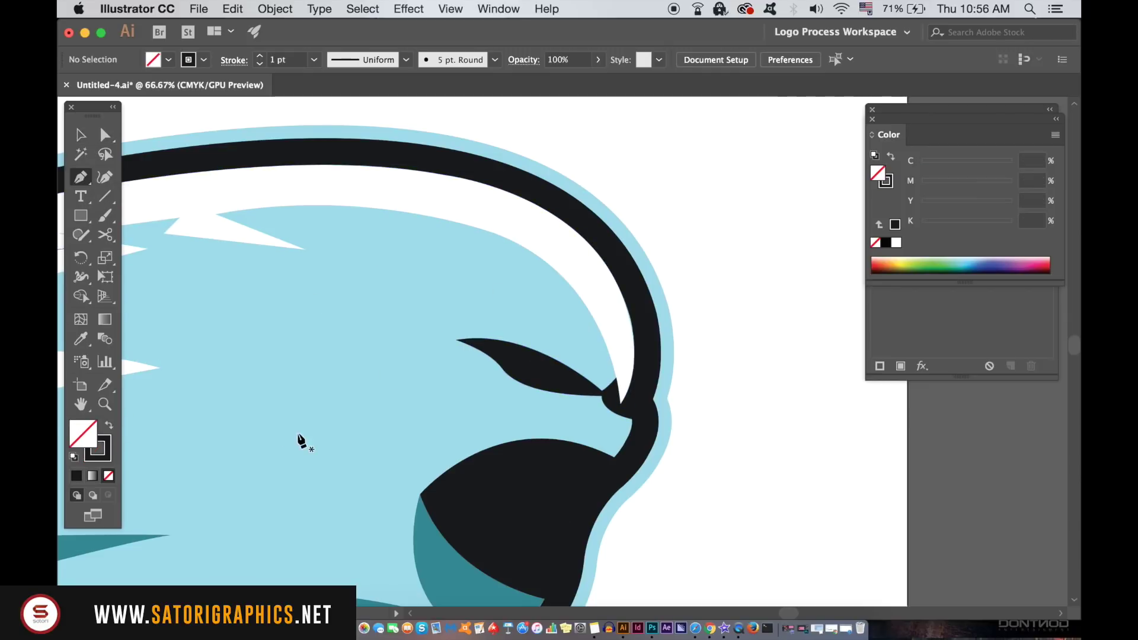
pyautogui.moveTo(517, 441)
pyautogui.mouseDown()
pyautogui.moveTo(519, 363)
pyautogui.moveTo(579, 393)
pyautogui.mouseUp()
pyautogui.click(518, 364)
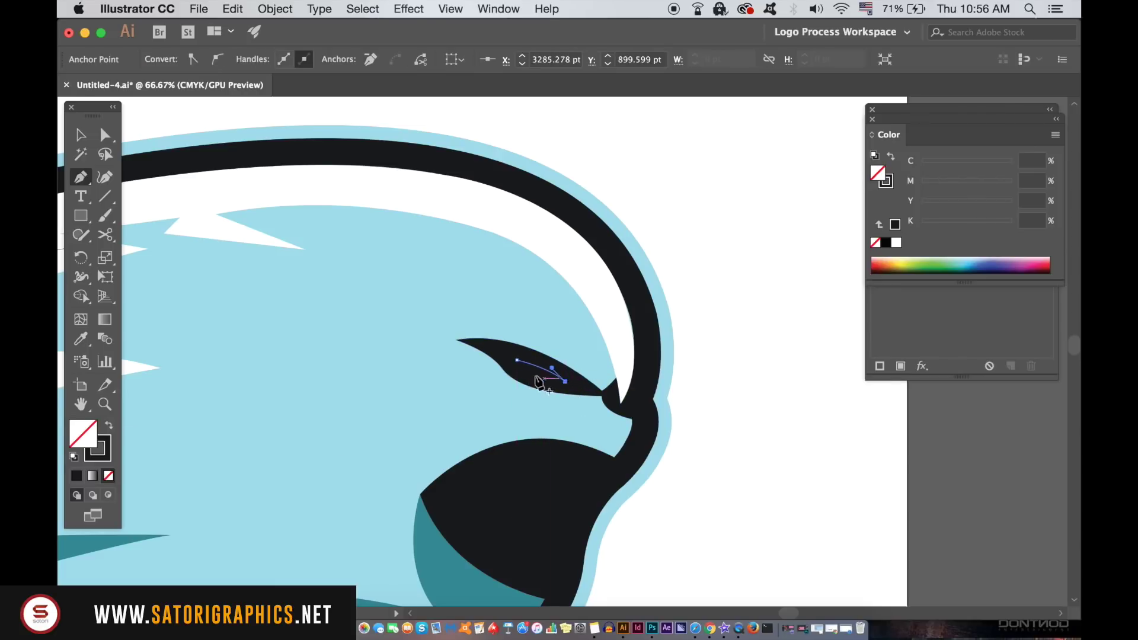
pyautogui.moveTo(516, 361); pyautogui.dragTo(502, 340)
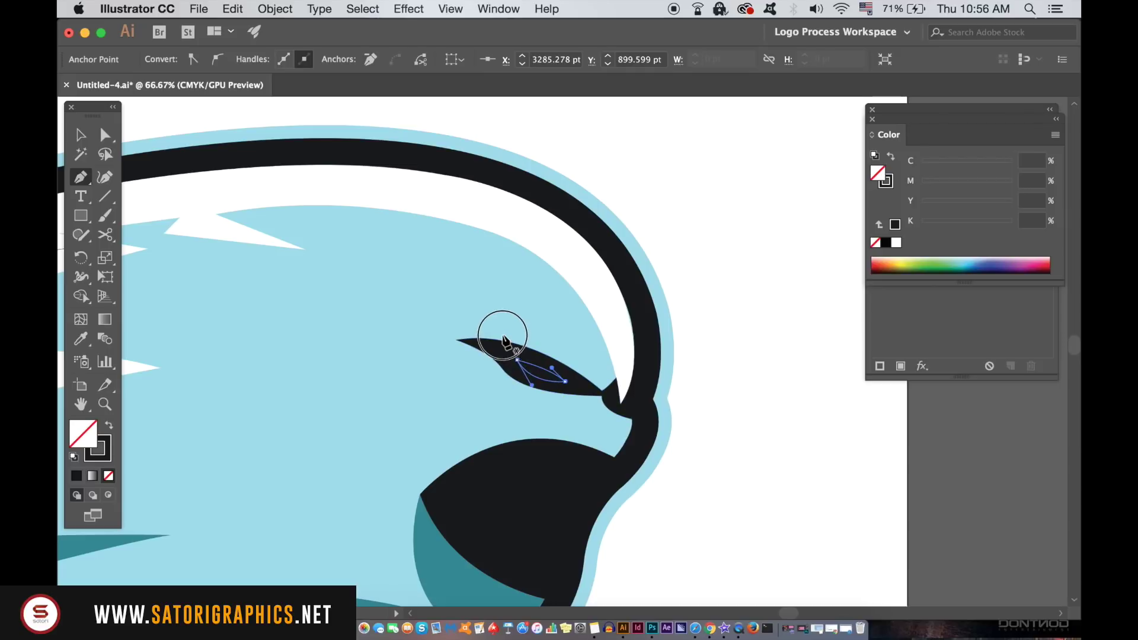
pyautogui.click(108, 426)
pyautogui.click(80, 135)
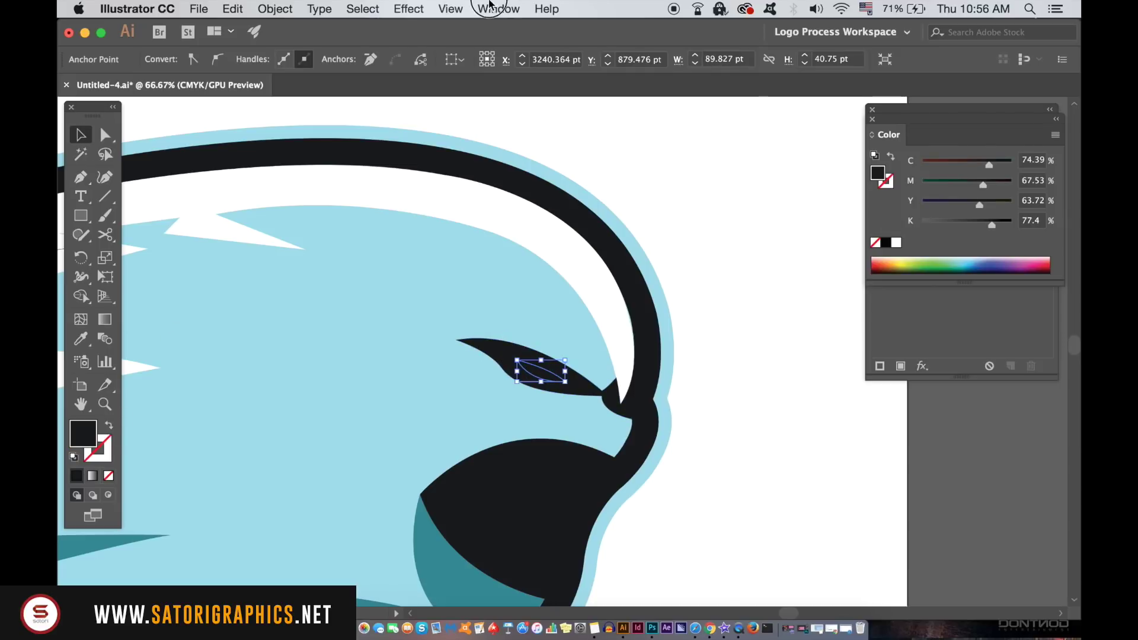
# Step: Subtract the cutout from the black shape with Pathfinder Minus Front, then close the panel
pyautogui.click(498, 9)
pyautogui.scroll(-3, 586, 498)
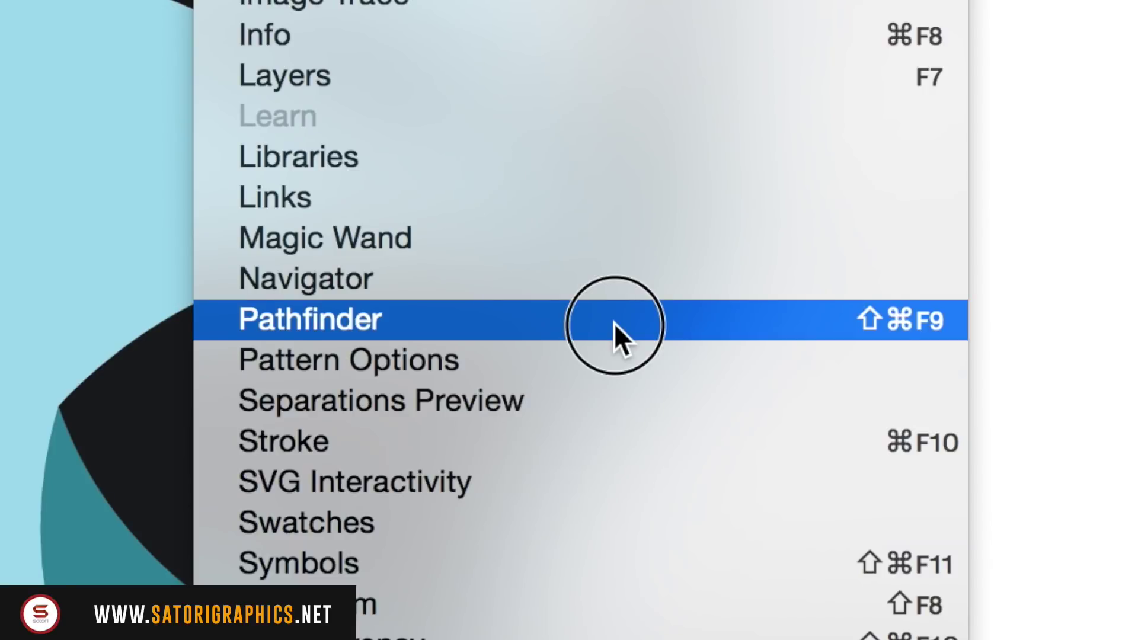
pyautogui.click(614, 323)
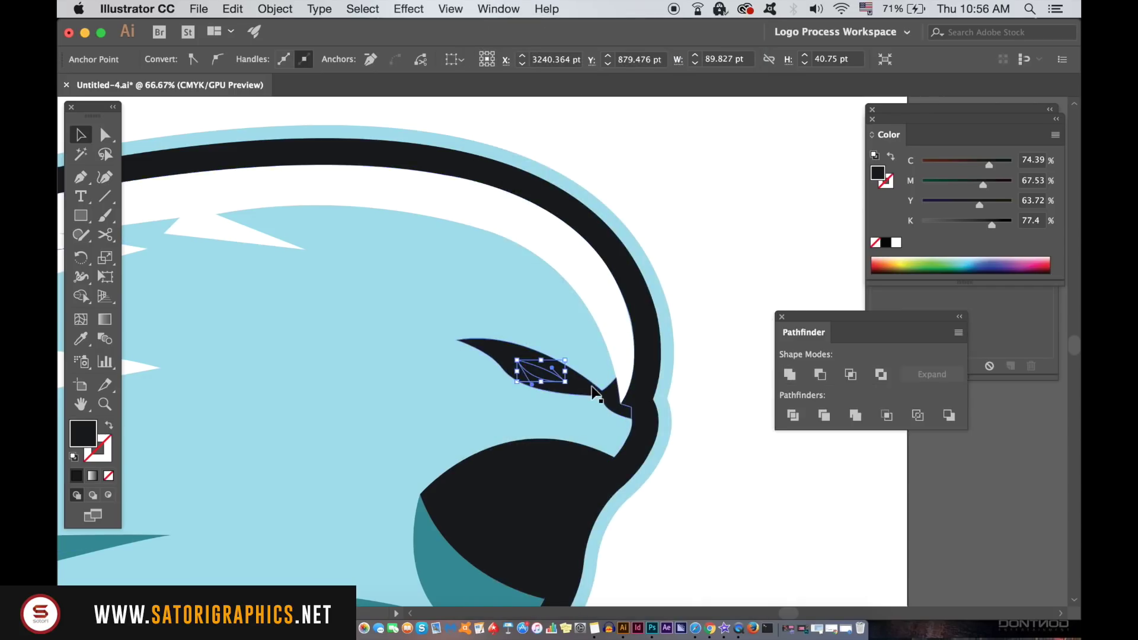
pyautogui.keyDown('shift'); pyautogui.click(590, 392); pyautogui.keyUp('shift')
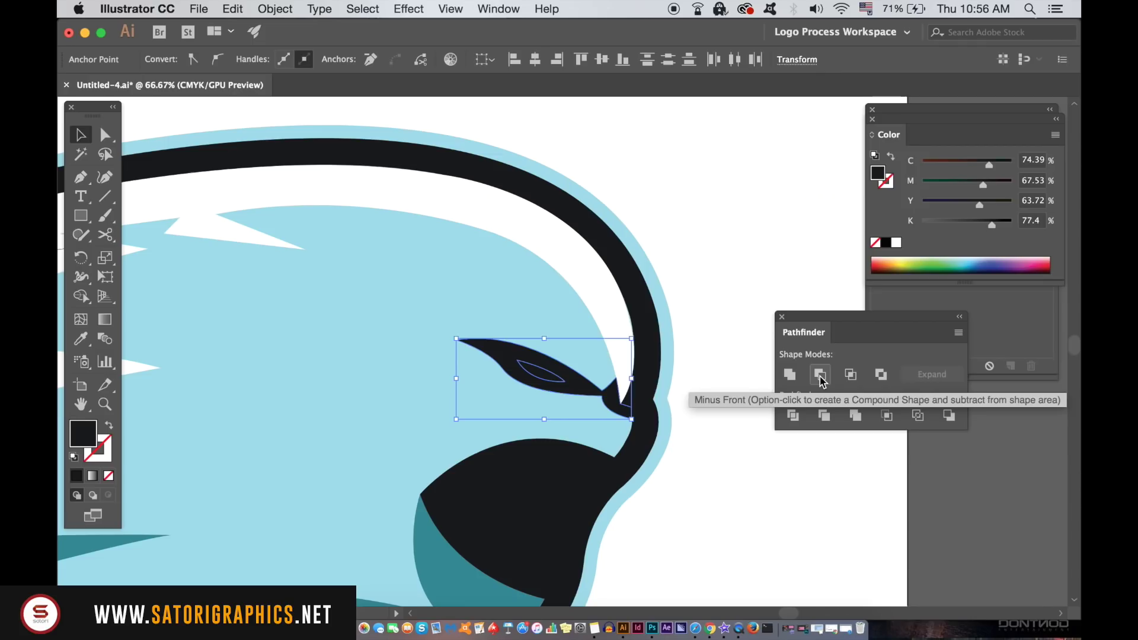
pyautogui.click(819, 375)
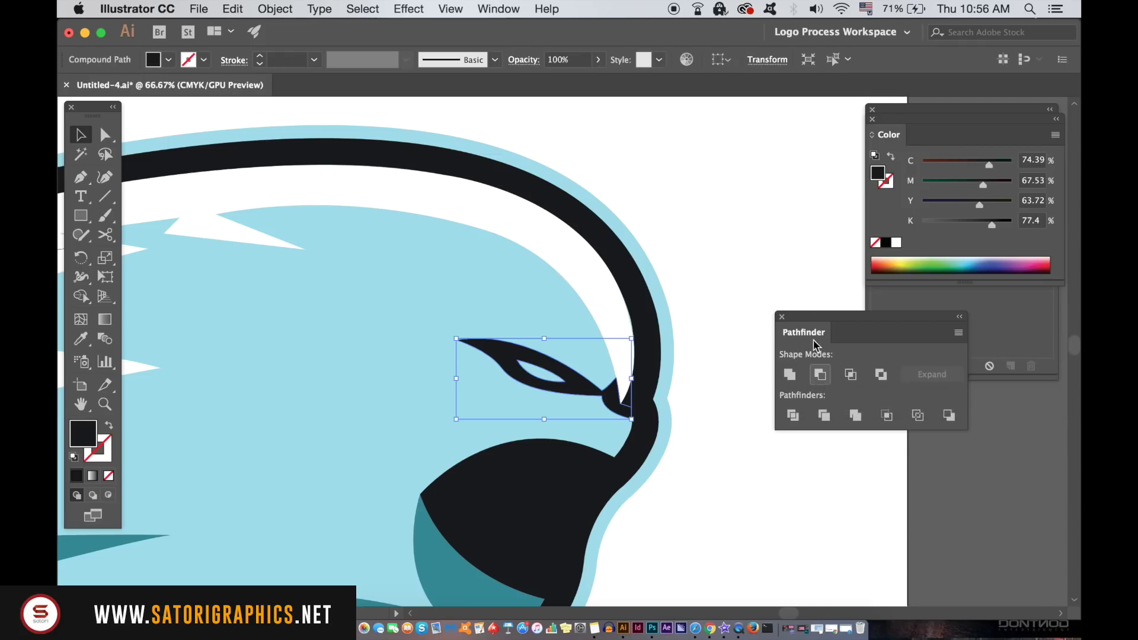
pyautogui.click(779, 234)
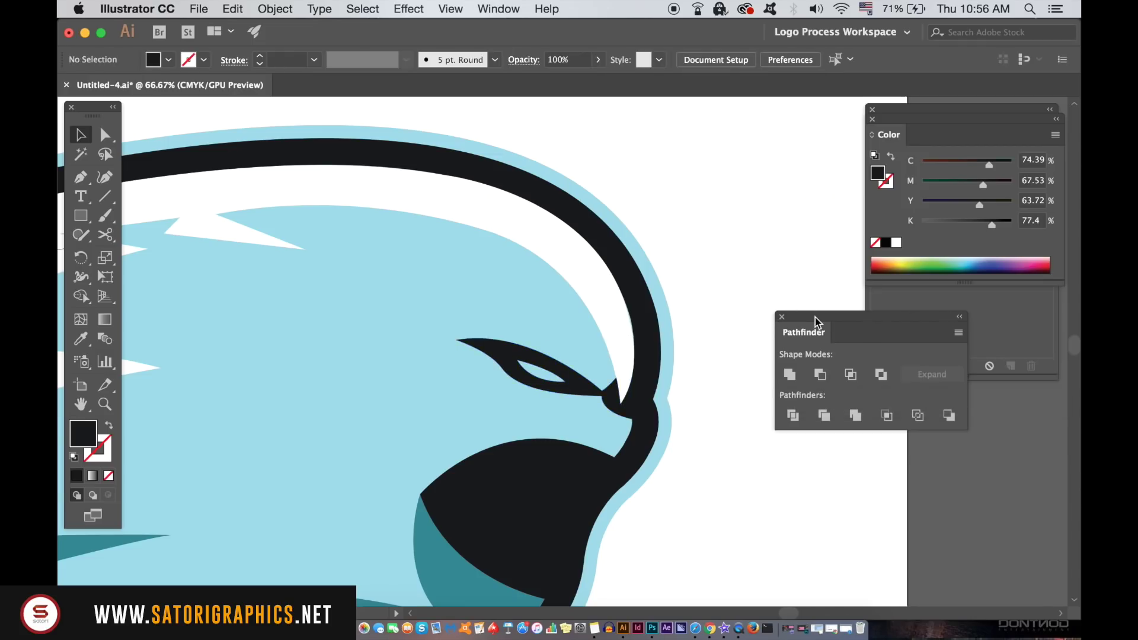
pyautogui.click(781, 317)
pyautogui.press('super+minus')
pyautogui.press('super+minus')
pyautogui.press('super+minus')
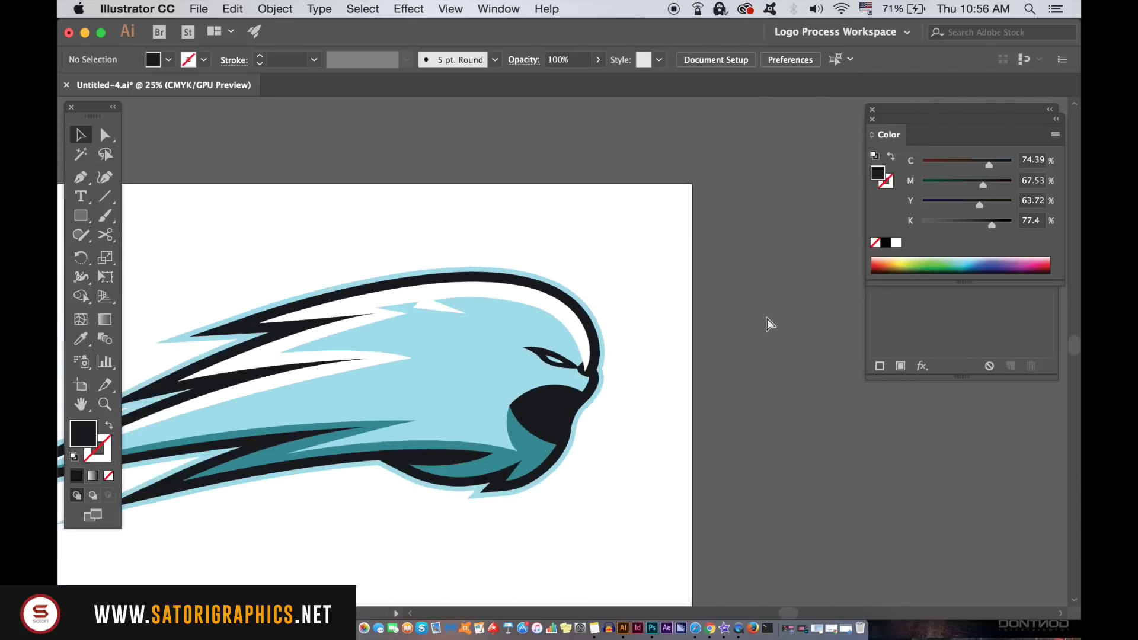
pyautogui.press('super+minus')
pyautogui.press('super+minus')
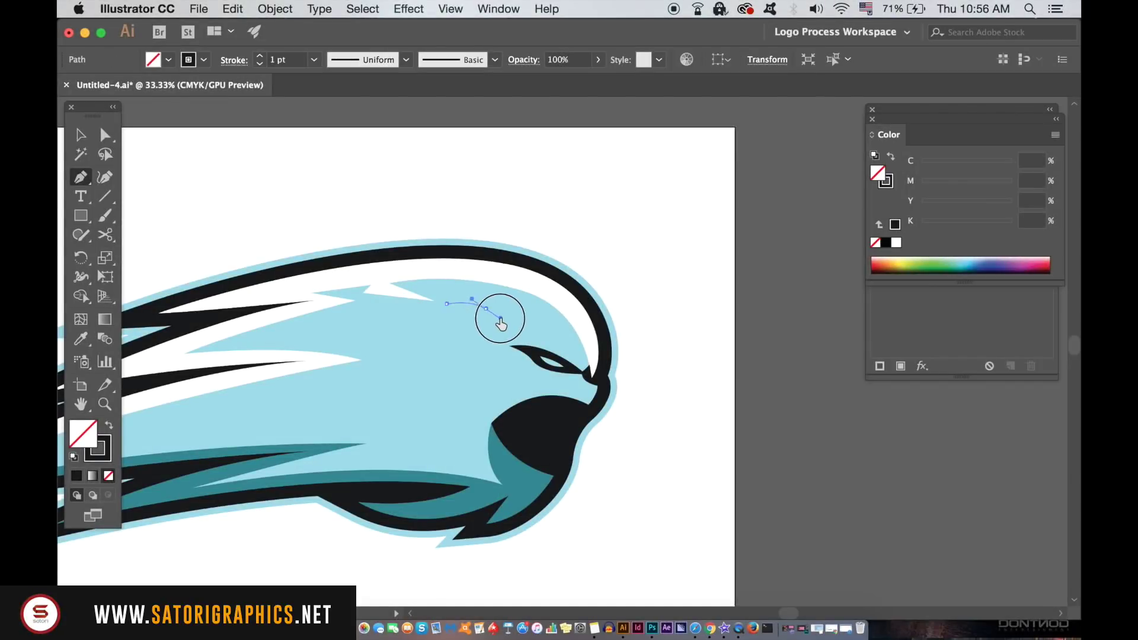
# Step: Pen-draw an unfilled, notched shape on the cyan head above the eye
pyautogui.moveTo(486, 309); pyautogui.dragTo(501, 319)
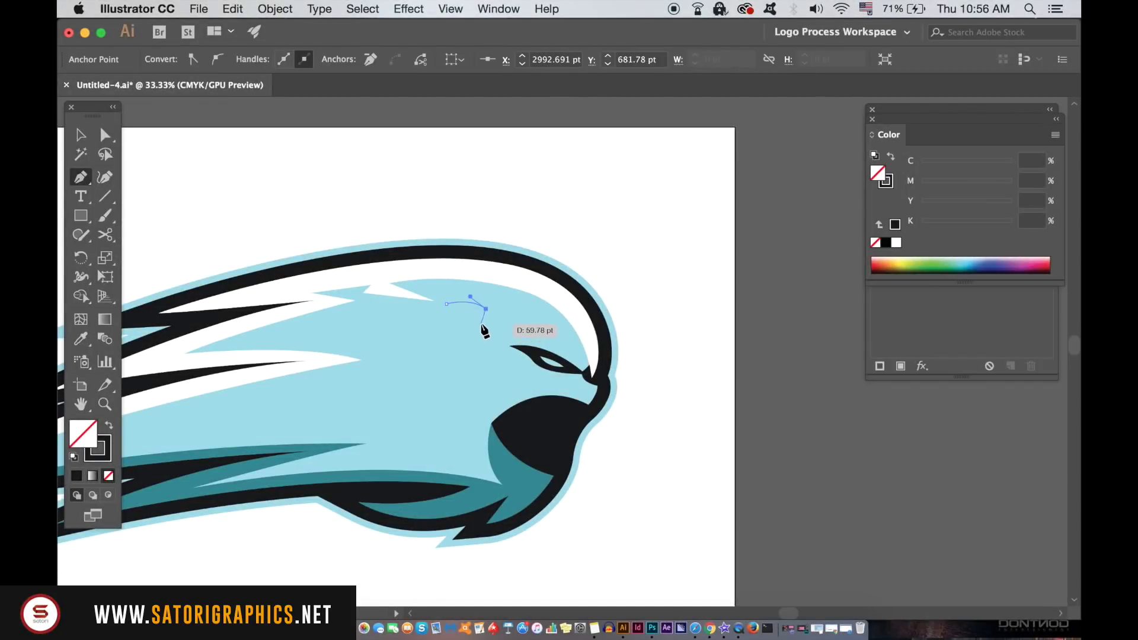
pyautogui.moveTo(526, 338); pyautogui.dragTo(571, 340)
pyautogui.keyDown('alt'); pyautogui.click(527, 339); pyautogui.keyUp('alt')
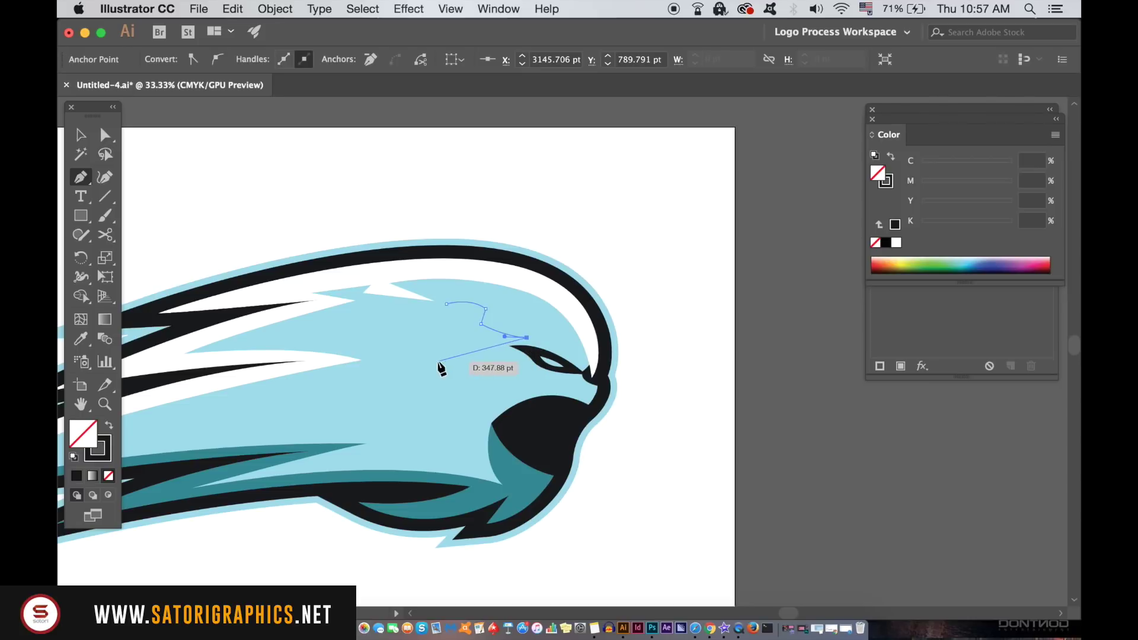
pyautogui.moveTo(436, 361); pyautogui.dragTo(397, 355)
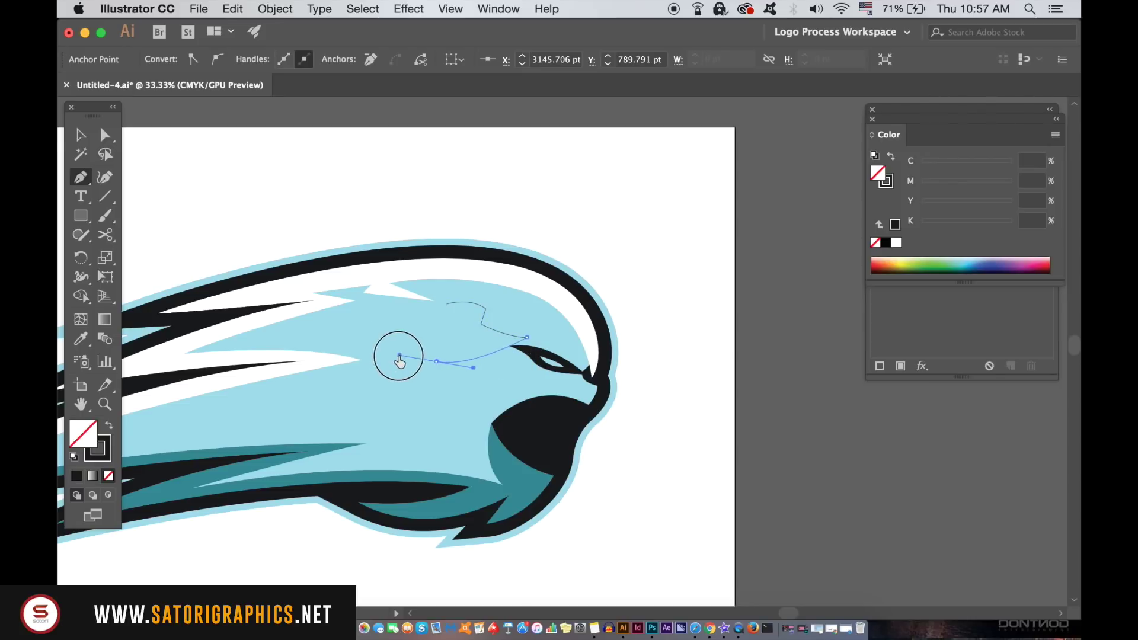
pyautogui.click(449, 311)
pyautogui.keyDown('ctrl'); pyautogui.click(351, 187); pyautogui.keyUp('ctrl')
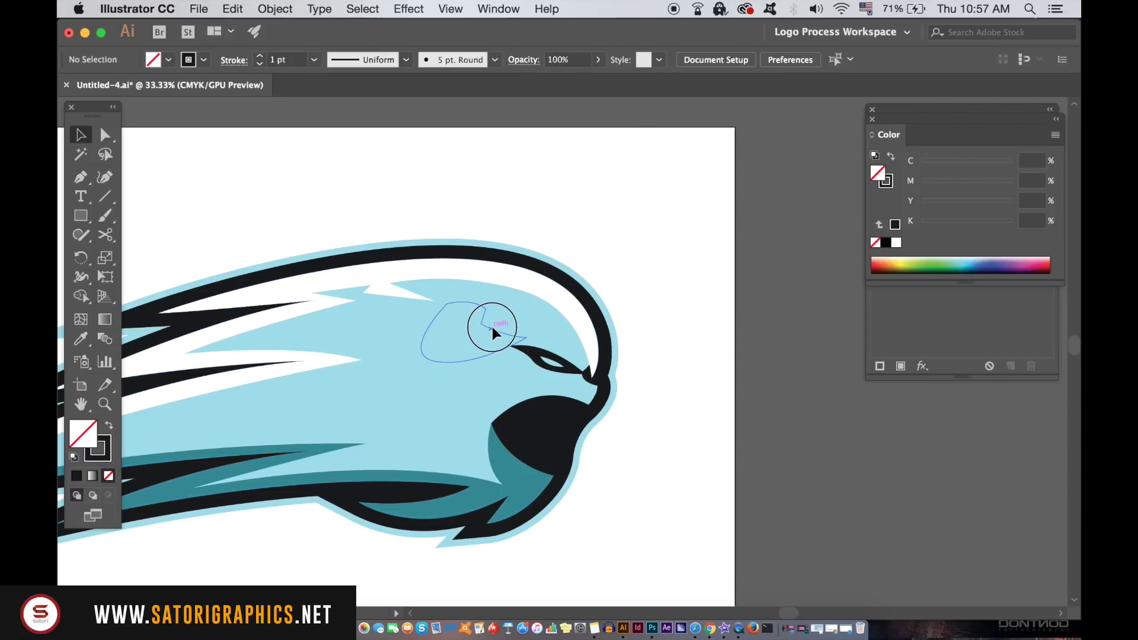
pyautogui.press('v')
pyautogui.click(523, 354)
# Step: Rotate the notched shape slightly and move its anchor points to reshape its curves
pyautogui.moveTo(526, 360); pyautogui.dragTo(525, 368)
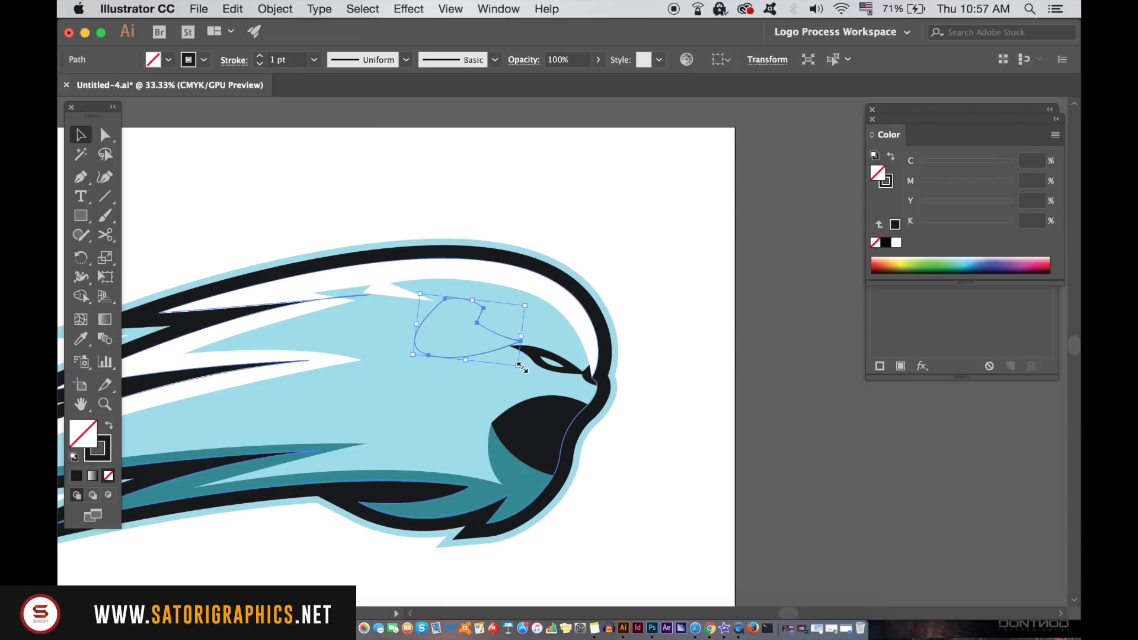
pyautogui.moveTo(519, 370); pyautogui.dragTo(482, 365)
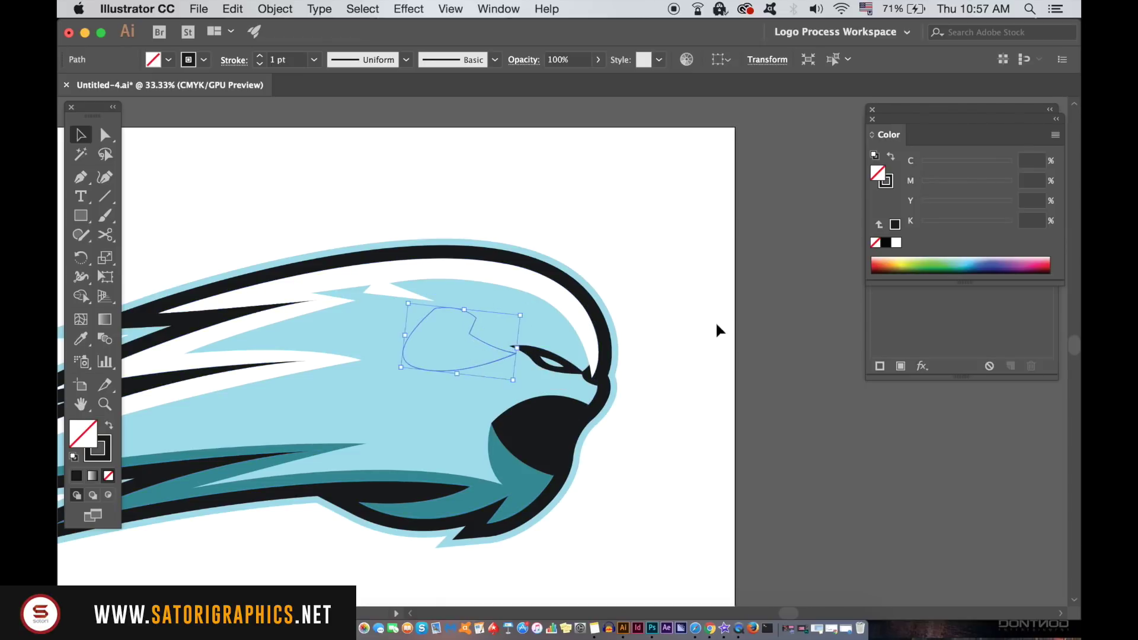
pyautogui.click(719, 328)
pyautogui.press('a')
pyautogui.moveTo(476, 326)
pyautogui.mouseDown()
pyautogui.moveTo(486, 320)
pyautogui.moveTo(432, 297)
pyautogui.mouseUp()
pyautogui.click(659, 297)
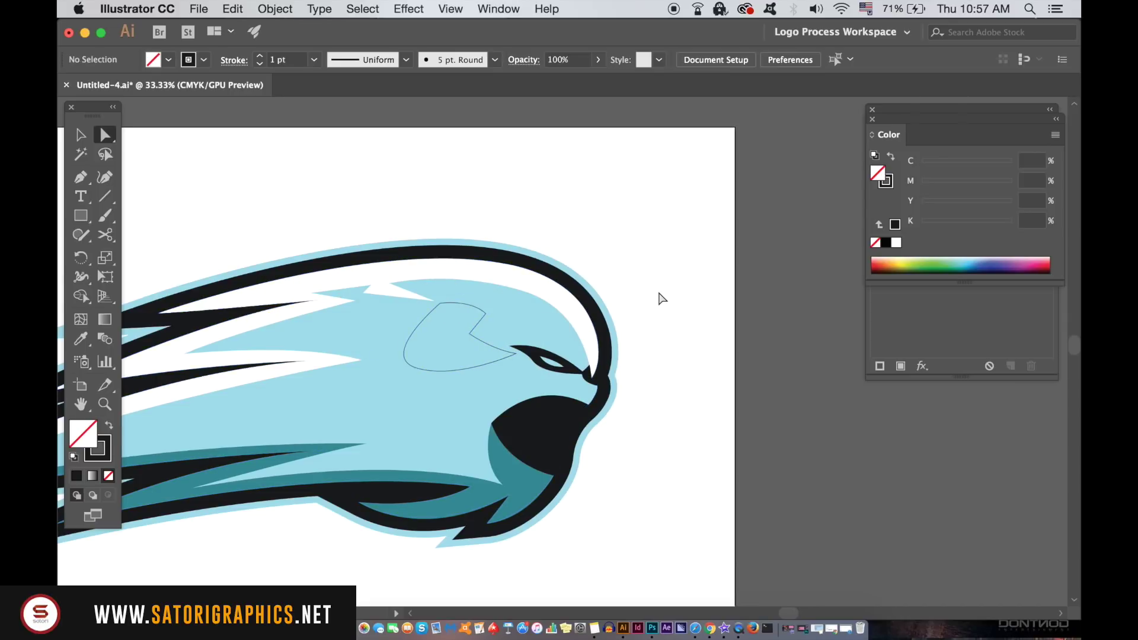
# Step: Drag the eye path's tip anchor slightly down so it meets the beak
pyautogui.hotkey('ctrl', '-')
pyautogui.hotkey('ctrl', '-')
pyautogui.hotkey('ctrl', '=')
pyautogui.hotkey('ctrl', '=')
pyautogui.hotkey('ctrl', '=')
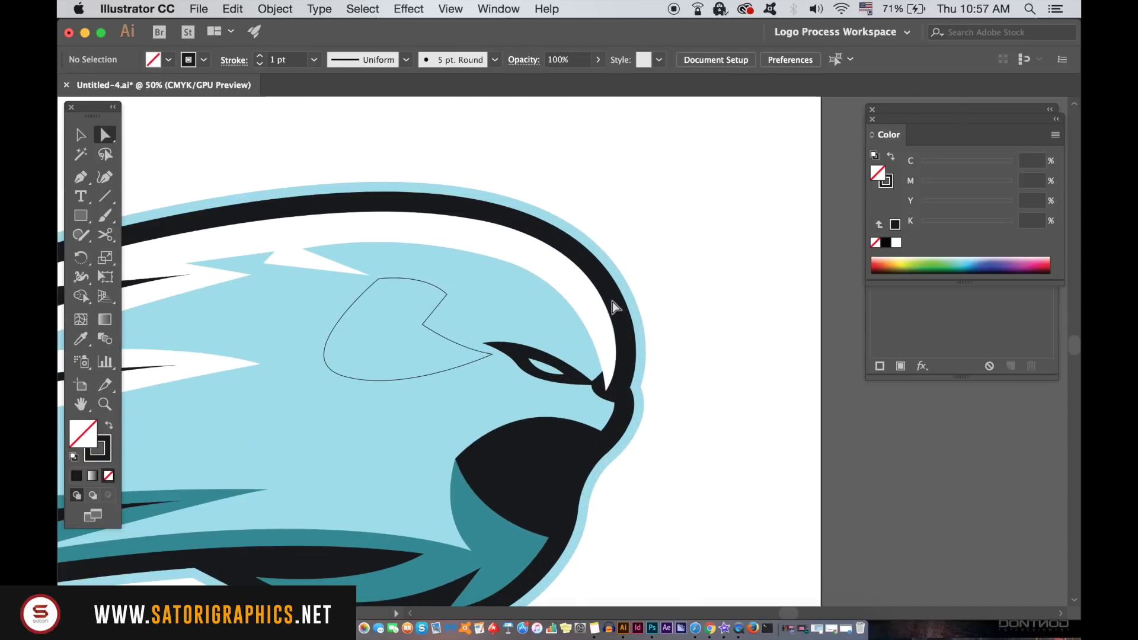
pyautogui.click(492, 355)
pyautogui.moveTo(493, 357); pyautogui.dragTo(492, 362)
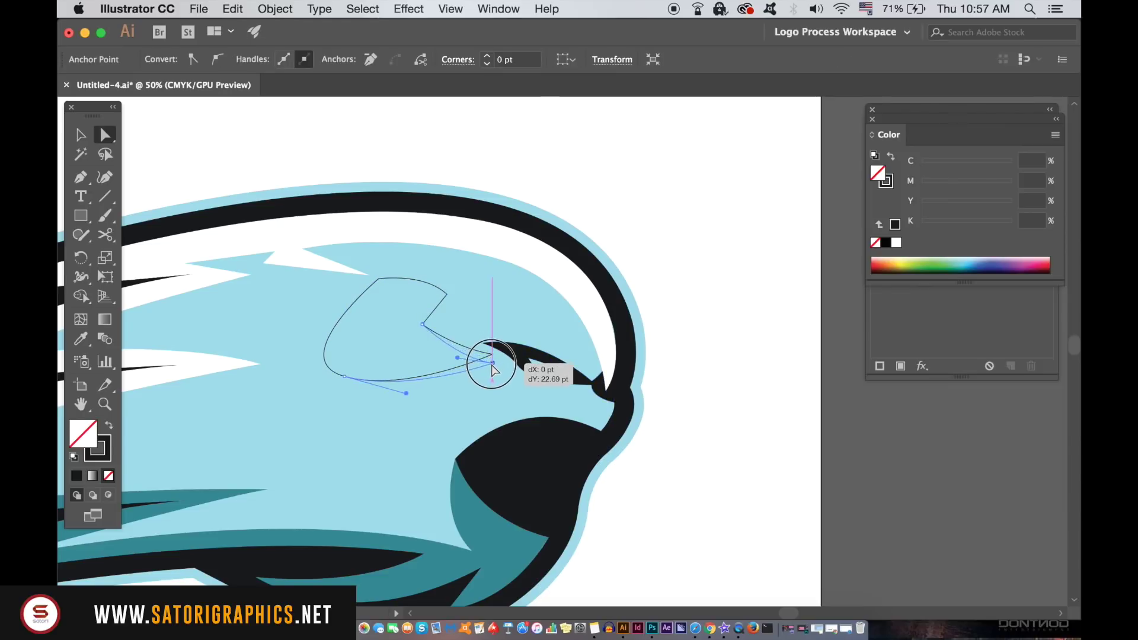
pyautogui.click(678, 233)
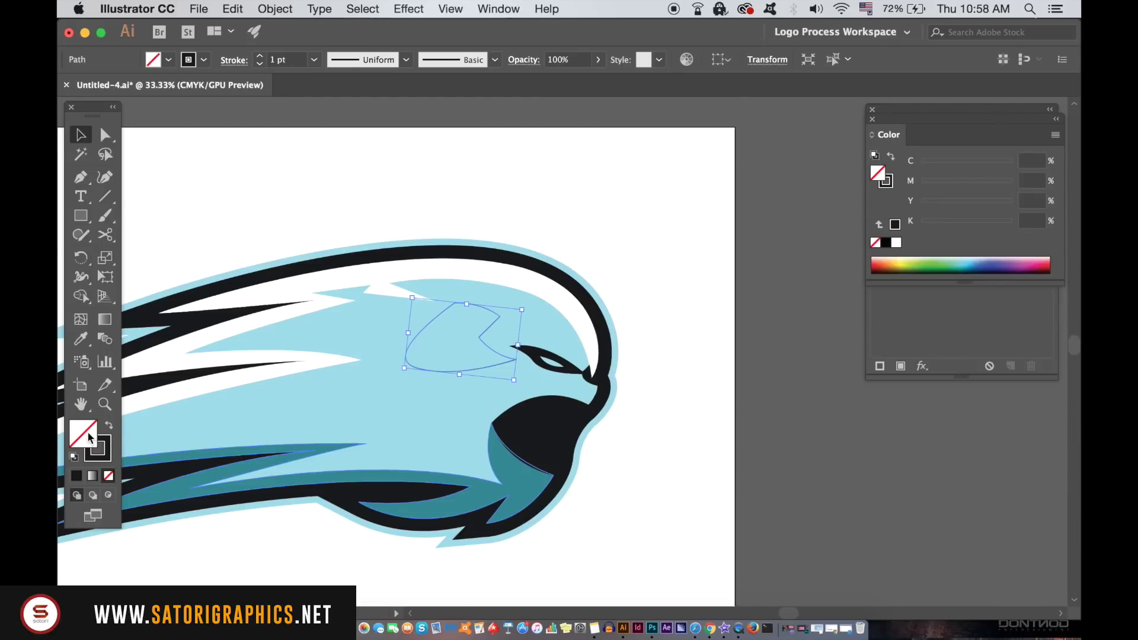
# Step: Fill the notched eye shape with bright yellow from the Color Picker
pyautogui.doubleClick(87, 431)
pyautogui.moveTo(767, 407); pyautogui.dragTo(767, 490)
pyautogui.click(739, 317)
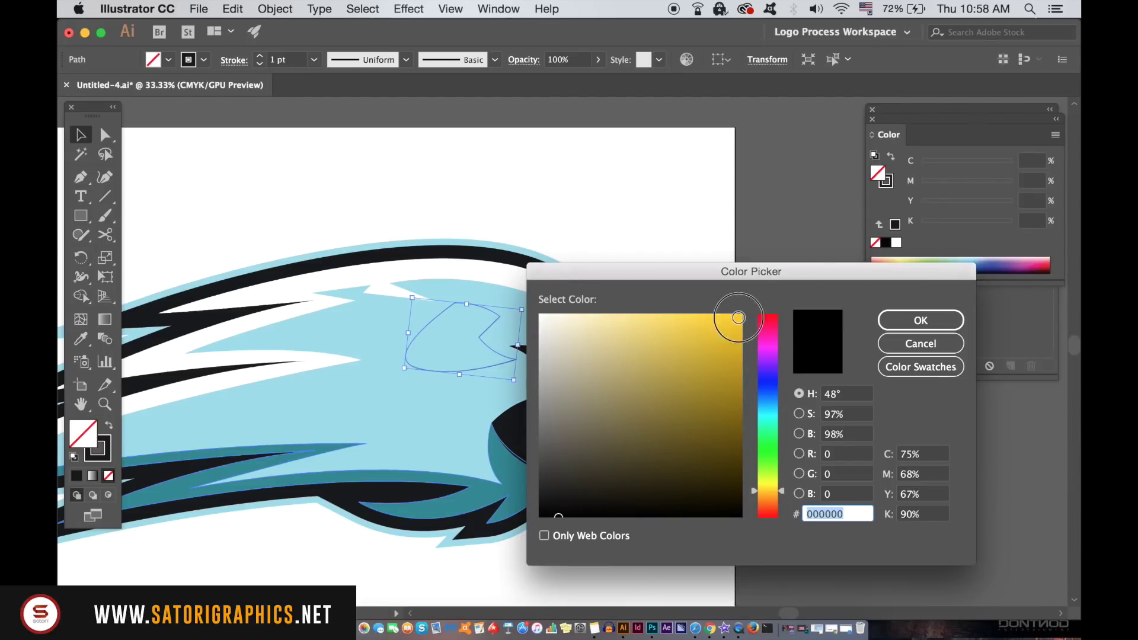
pyautogui.click(920, 320)
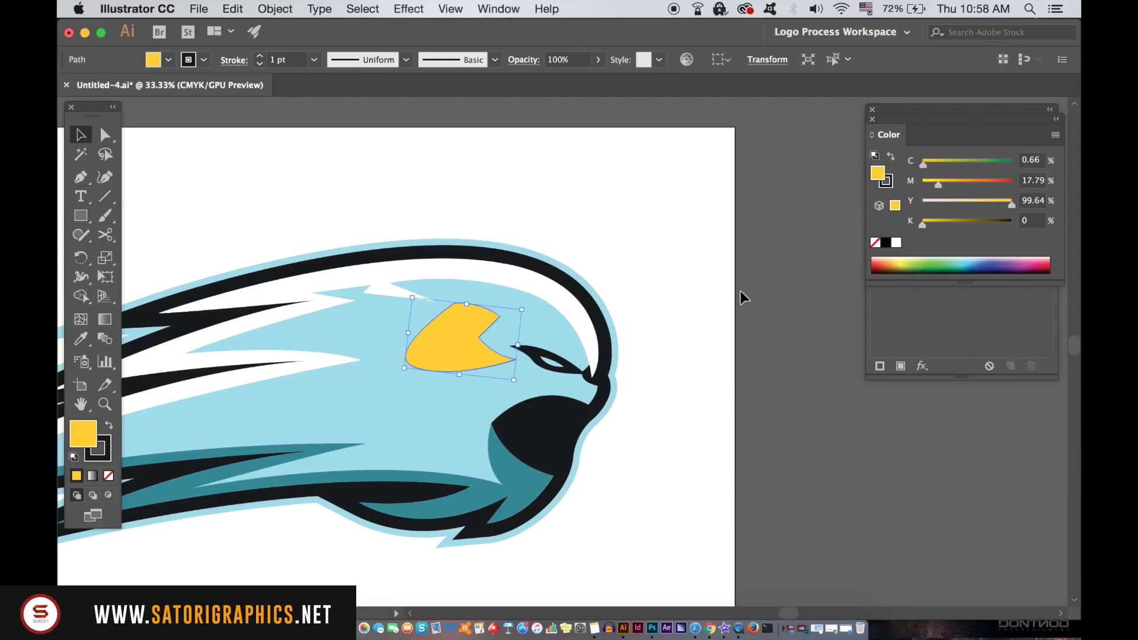
# Step: Give the eye shape a thick dark outline of 21 pt
pyautogui.click(103, 446)
pyautogui.click(260, 55)
pyautogui.click(260, 56)
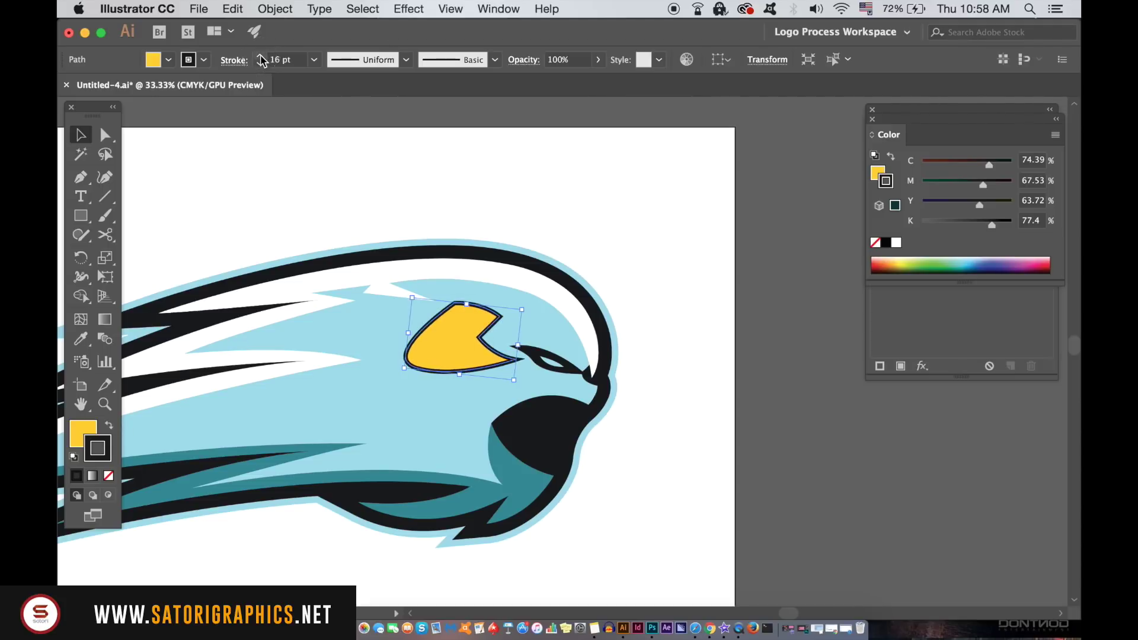
pyautogui.click(436, 184)
pyautogui.hotkey('ctrl', '-')
pyautogui.hotkey('ctrl', '-')
pyautogui.hotkey('ctrl', '-')
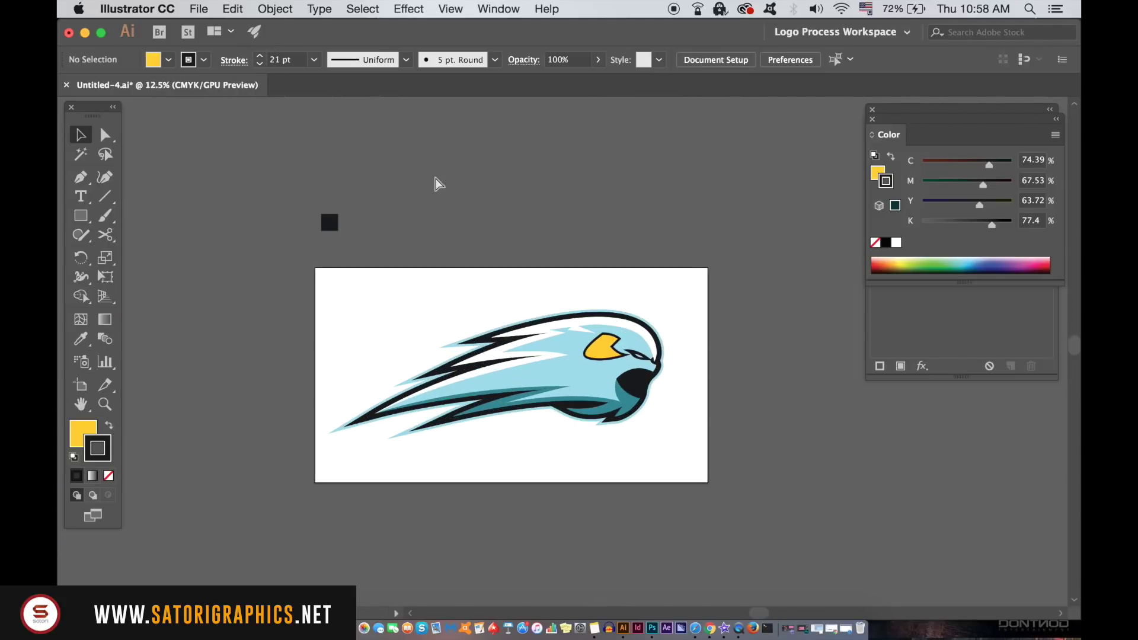
pyautogui.hotkey('ctrl', '+')
pyautogui.hotkey('ctrl', '+')
pyautogui.hotkey('ctrl', '+')
pyautogui.hotkey('ctrl', '+')
# Step: Drag the eye's top anchor upward to smooth its top corner
pyautogui.press('a')
pyautogui.click(488, 280)
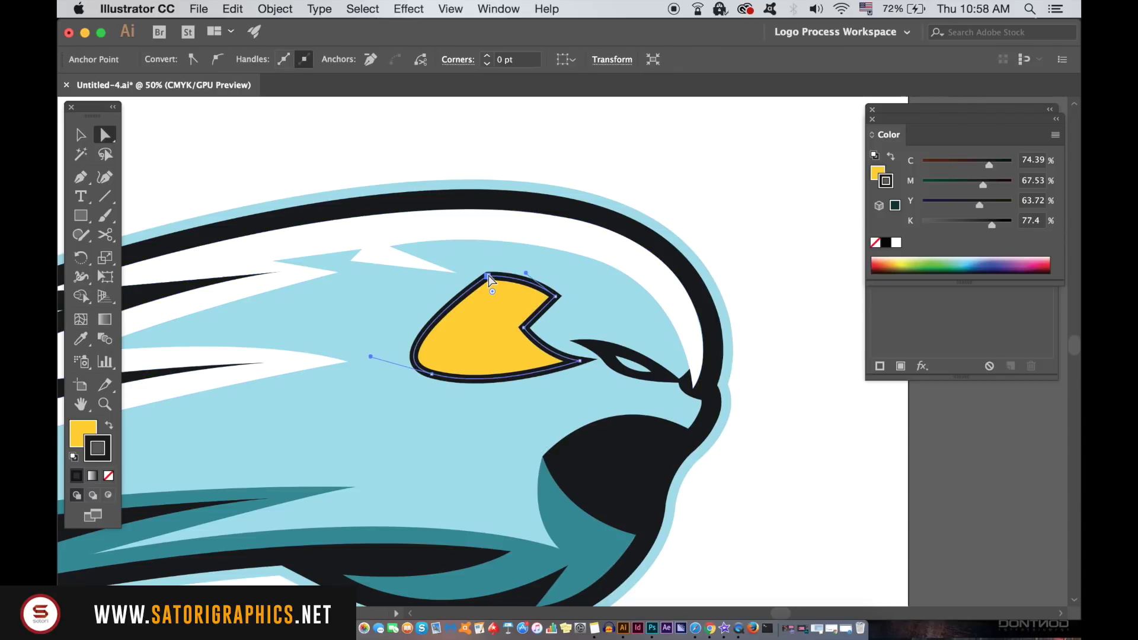
pyautogui.moveTo(489, 281); pyautogui.dragTo(487, 260)
pyautogui.click(770, 186)
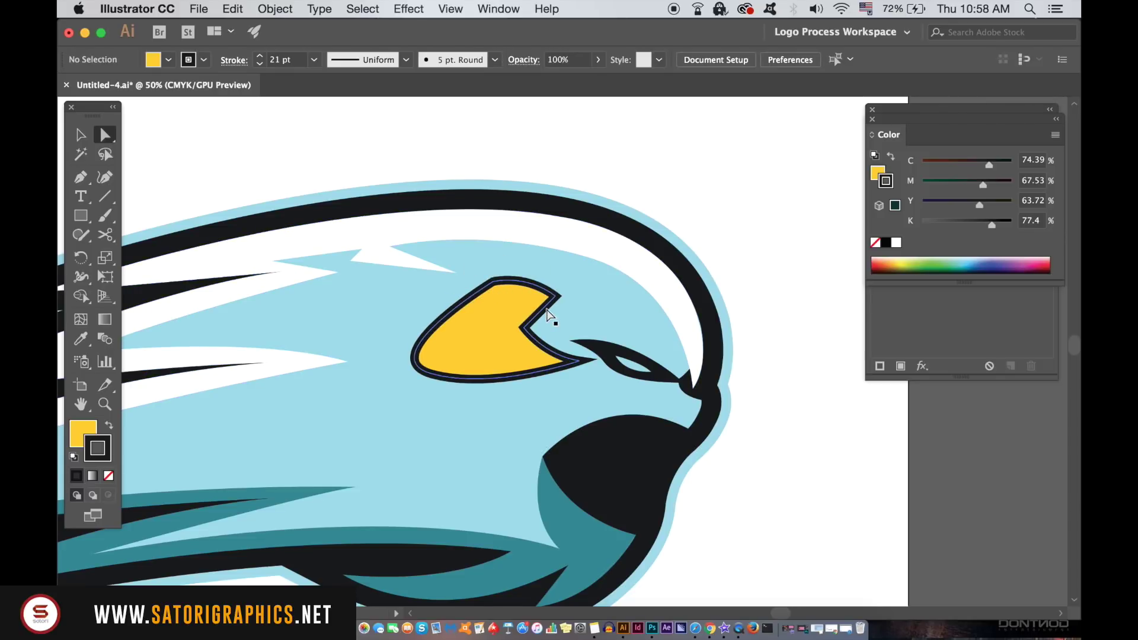
pyautogui.click(487, 281)
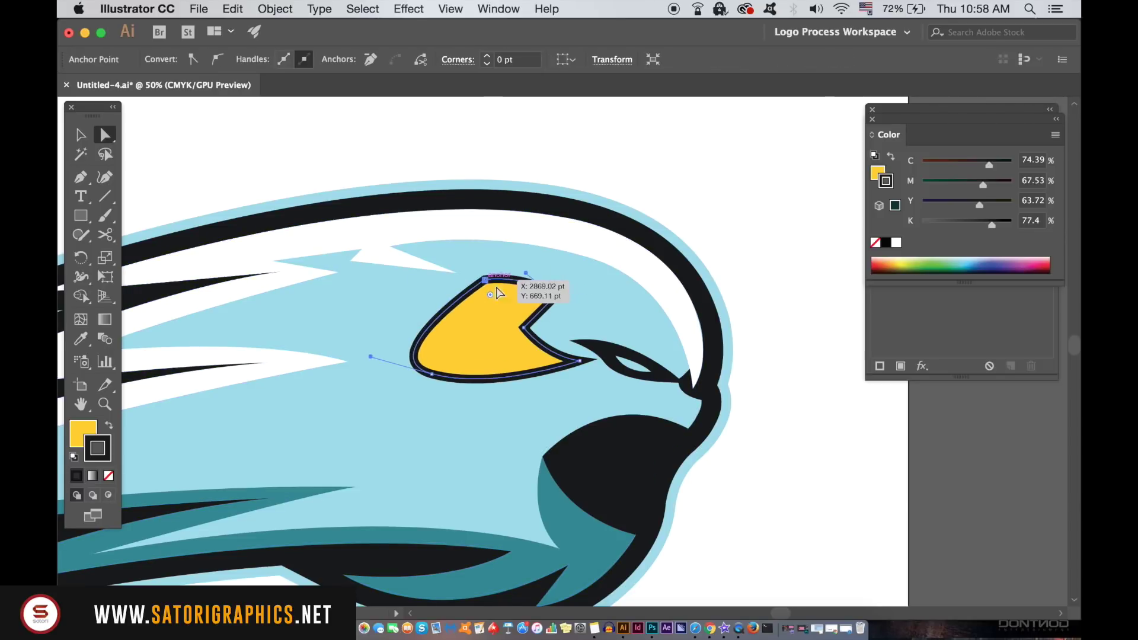
pyautogui.click(353, 154)
# Step: Thicken the eye outline to 27 pt
pyautogui.press('v')
pyautogui.hotkey('ctrl', 'z')
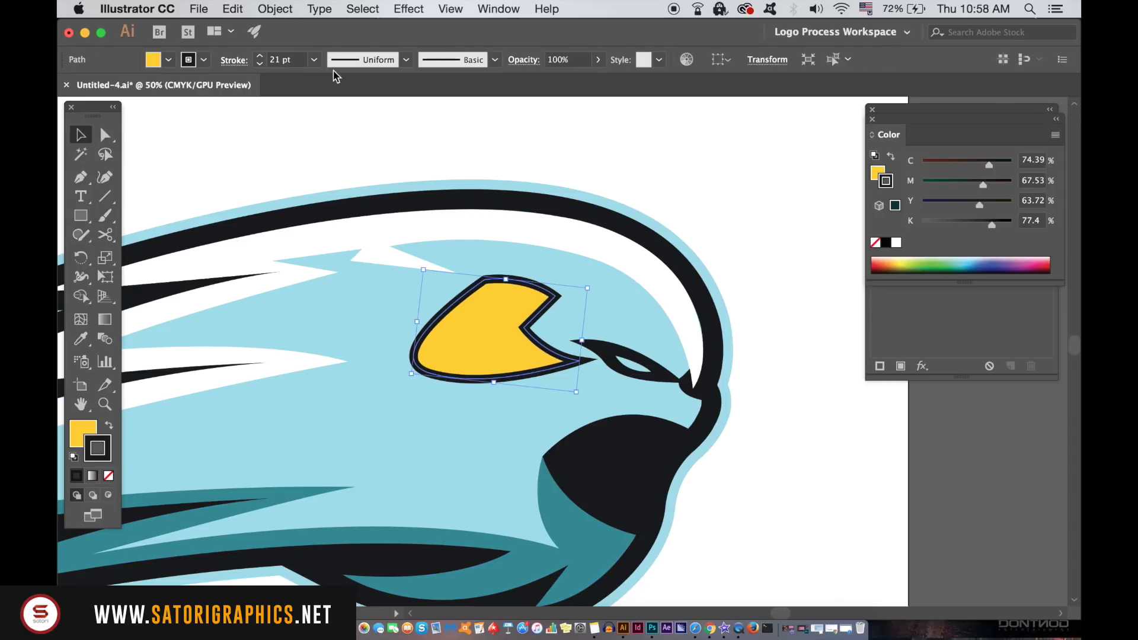
pyautogui.click(258, 57)
pyautogui.click(275, 126)
# Step: Change the eye's fill to a deeper golden yellow (EAB200) in the Color Picker
pyautogui.hotkey('ctrl', '-')
pyautogui.hotkey('ctrl', '-')
pyautogui.hotkey('ctrl', '-')
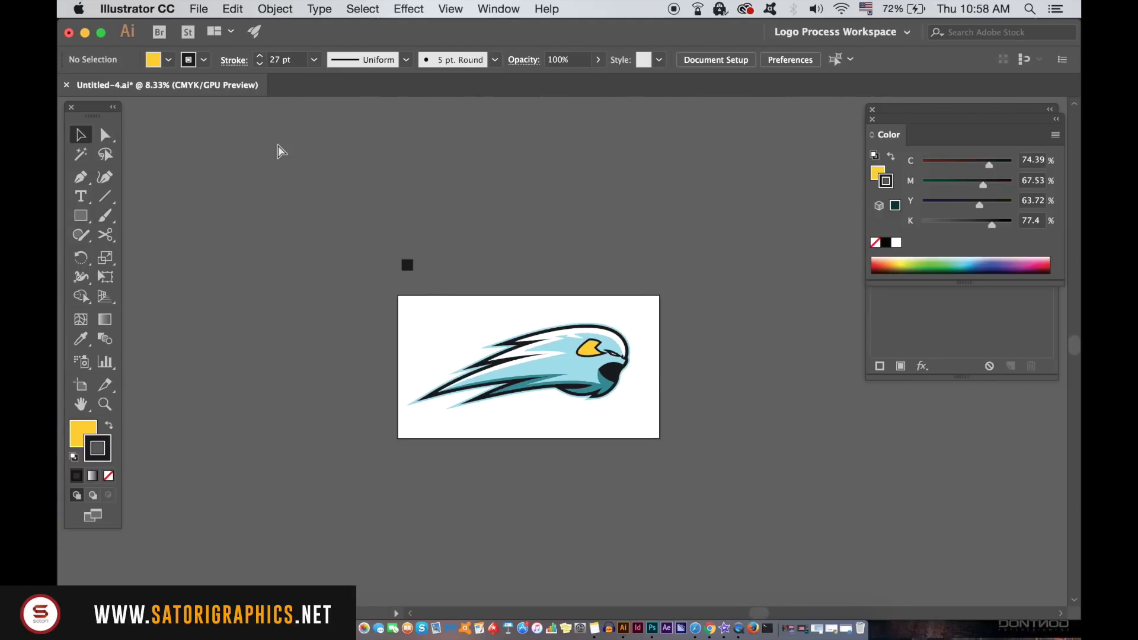
pyautogui.hotkey('ctrl', '+')
pyautogui.hotkey('ctrl', '+')
pyautogui.hotkey('ctrl', '+')
pyautogui.hotkey('ctrl', '+')
pyautogui.hotkey('ctrl', '+')
pyautogui.moveTo(505, 298); pyautogui.dragTo(280, 266)
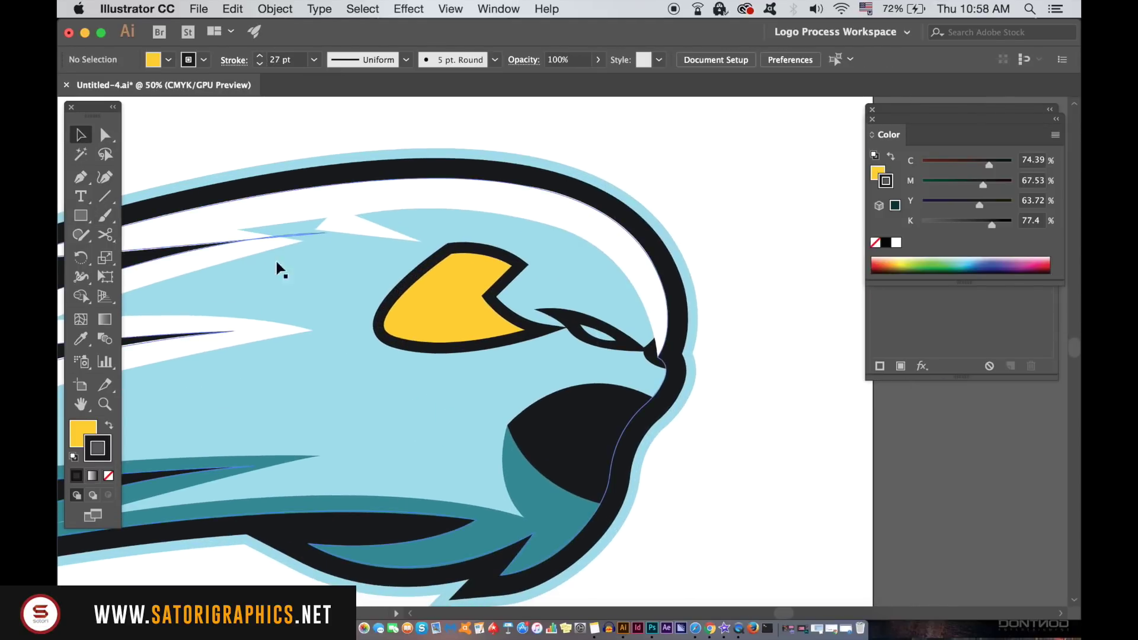
pyautogui.click(443, 337)
pyautogui.moveTo(772, 501); pyautogui.dragTo(771, 494)
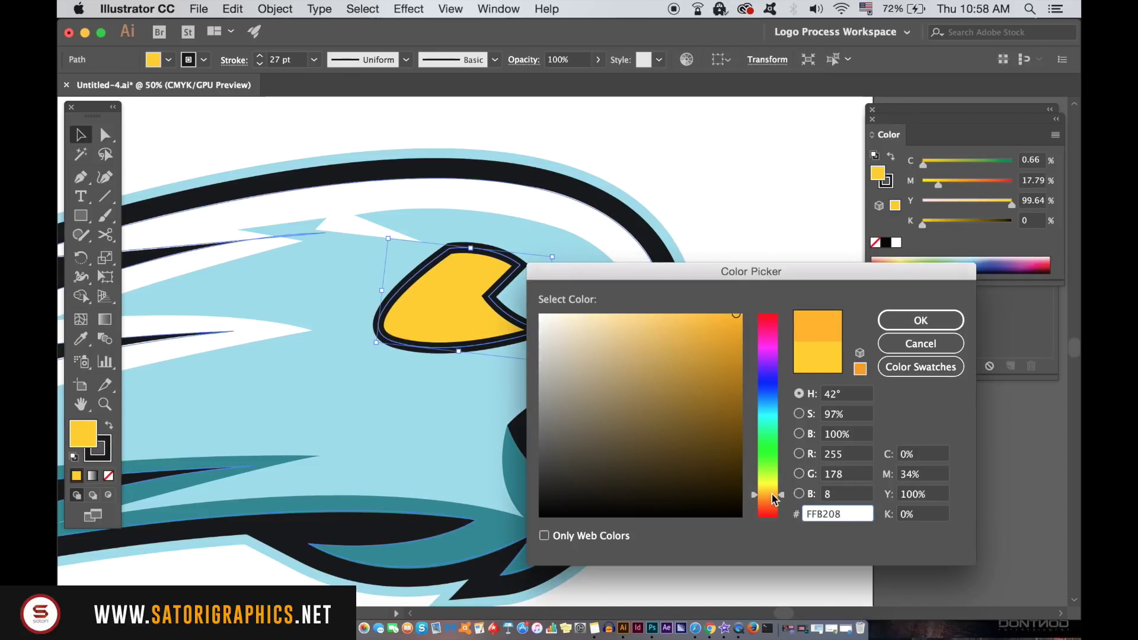
pyautogui.click(745, 330)
pyautogui.click(921, 321)
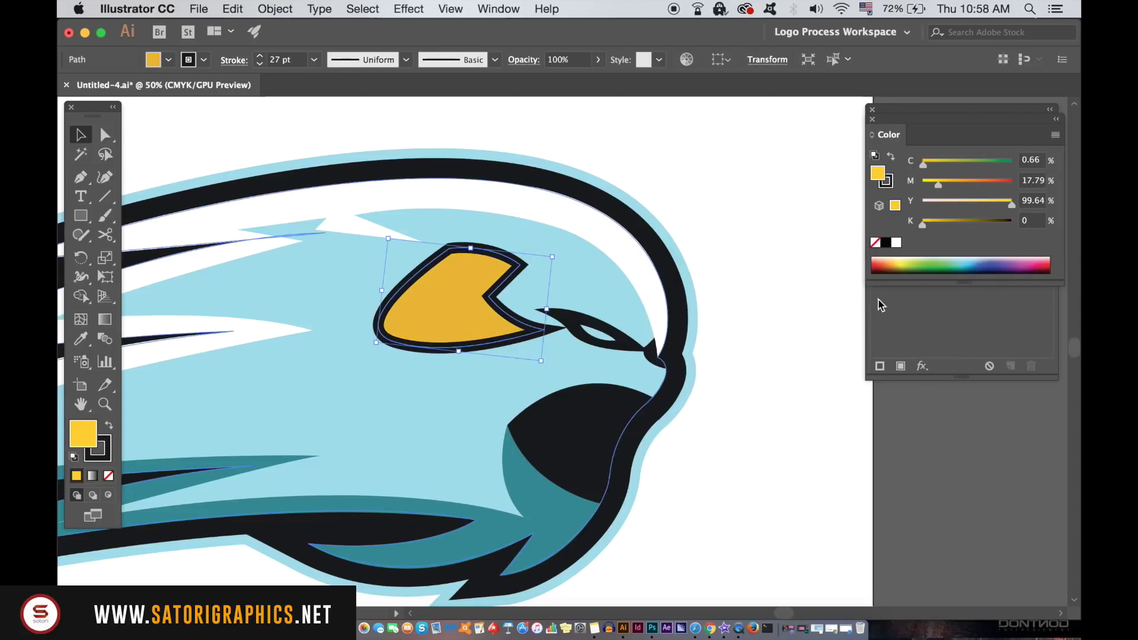
pyautogui.click(767, 217)
pyautogui.click(108, 476)
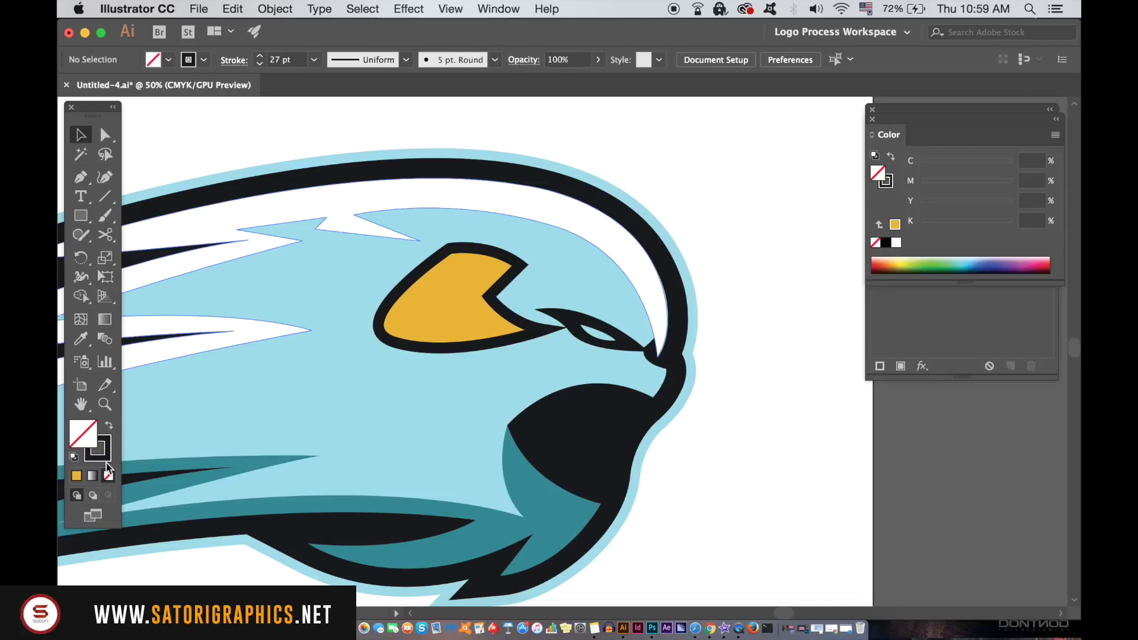
# Step: Nudge the eye's notch anchor point slightly with Direct Selection
pyautogui.click(81, 177)
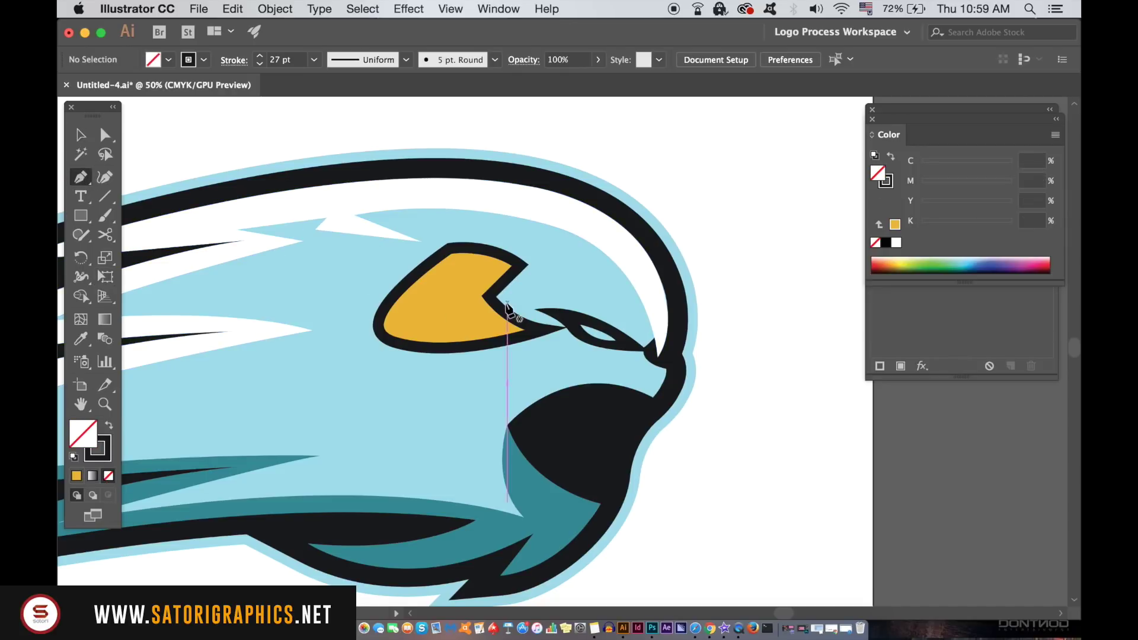
pyautogui.click(106, 134)
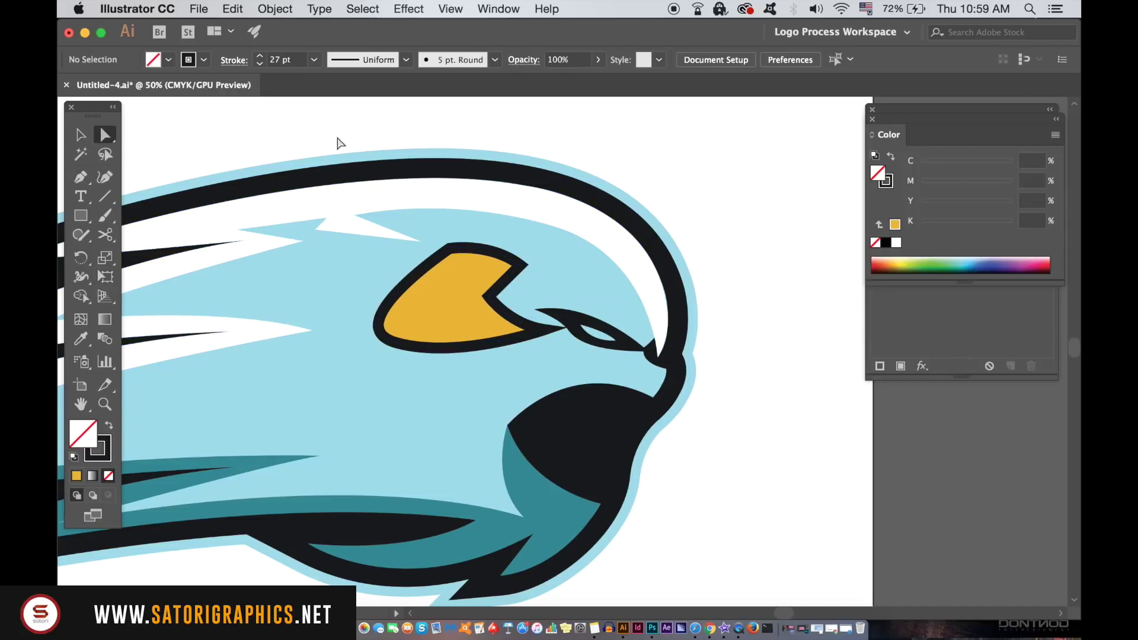
pyautogui.click(494, 303)
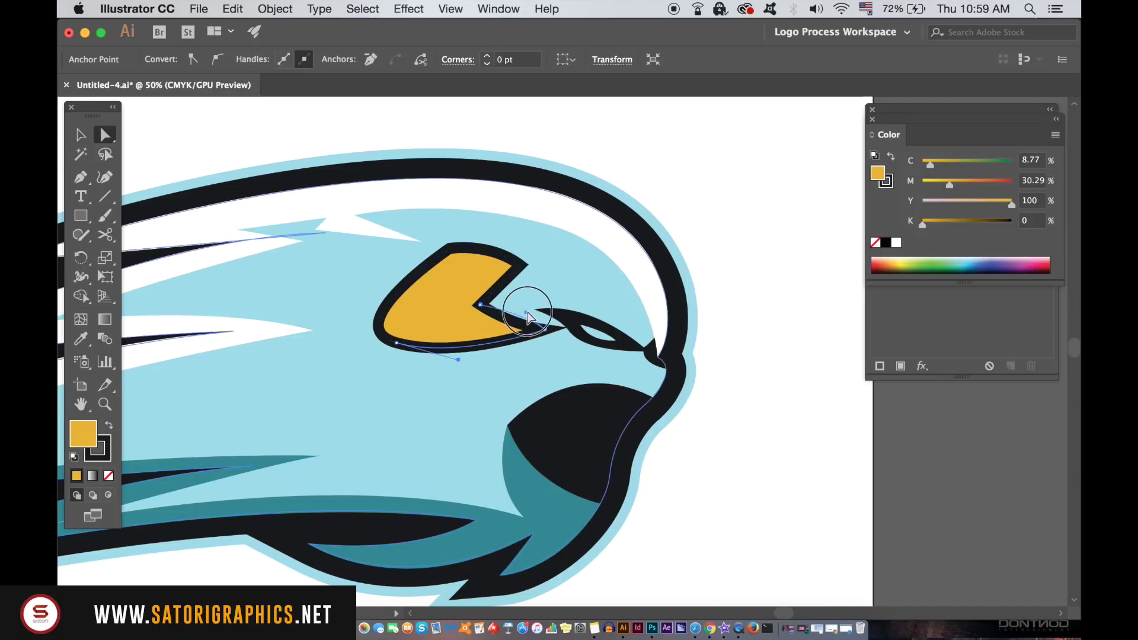
pyautogui.moveTo(483, 305); pyautogui.dragTo(480, 303)
pyautogui.click(751, 260)
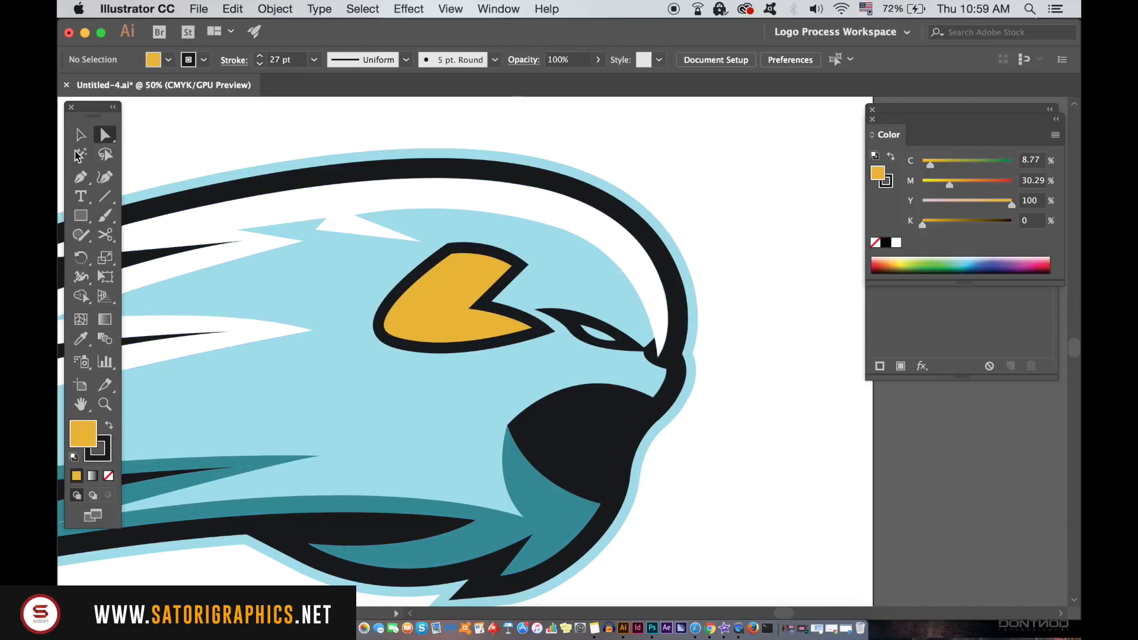
# Step: Draw a thin-stroked path running from the eye notch into the yellow shape
pyautogui.click(107, 476)
pyautogui.click(81, 177)
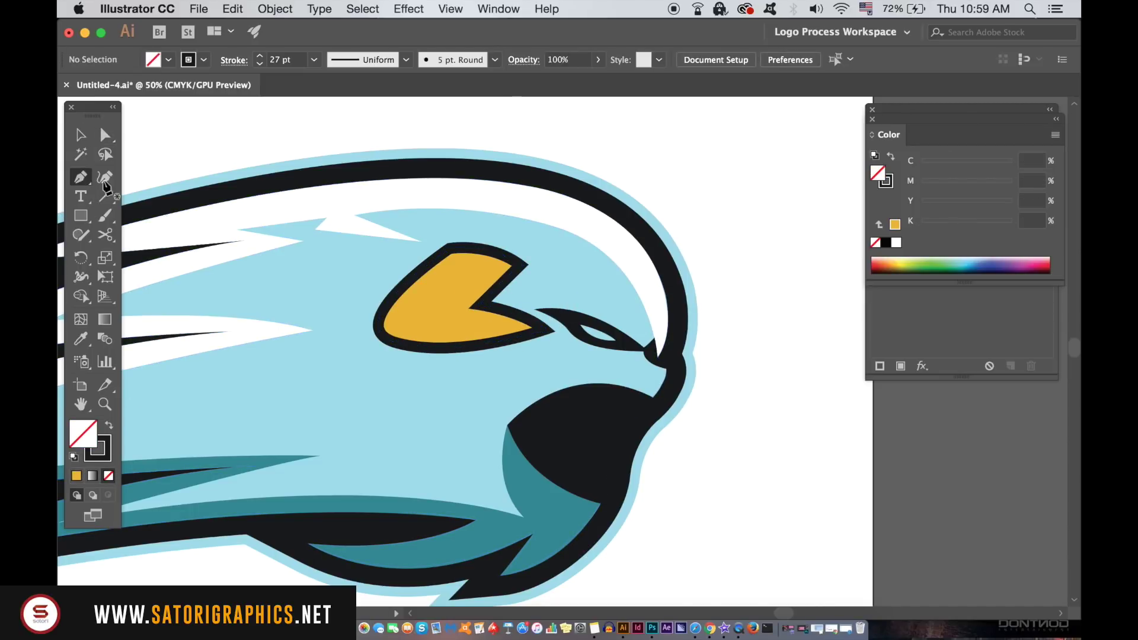
pyautogui.click(468, 306)
pyautogui.moveTo(433, 307); pyautogui.dragTo(418, 306)
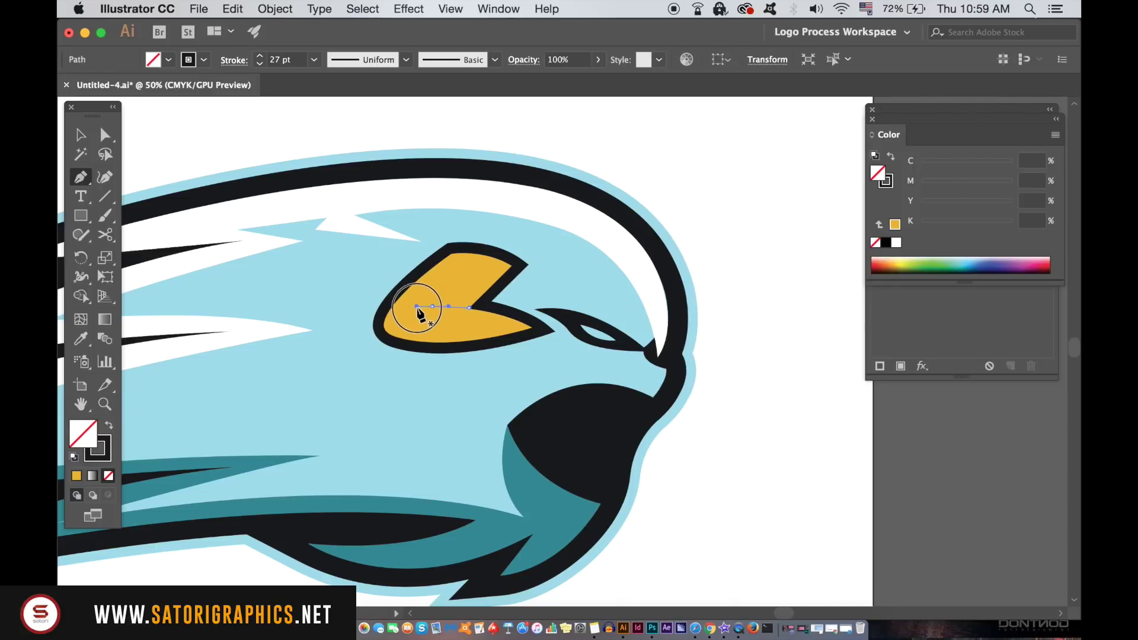
pyautogui.click(80, 135)
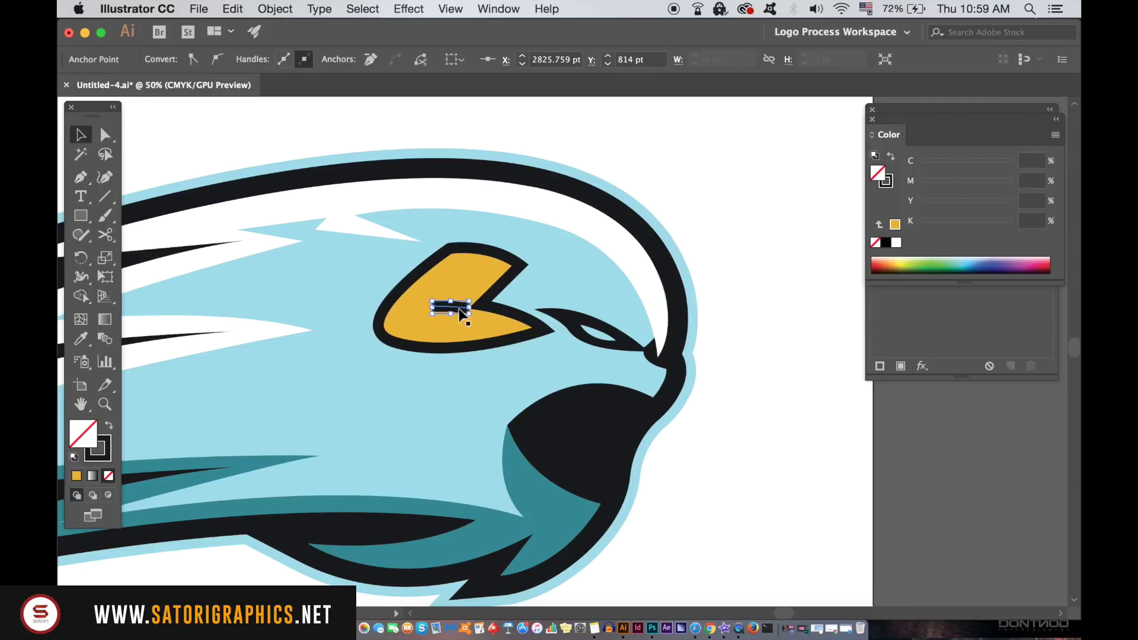
pyautogui.click(314, 60)
pyautogui.click(324, 133)
# Step: Draw the pointed crease shape and fill it dark
pyautogui.click(80, 176)
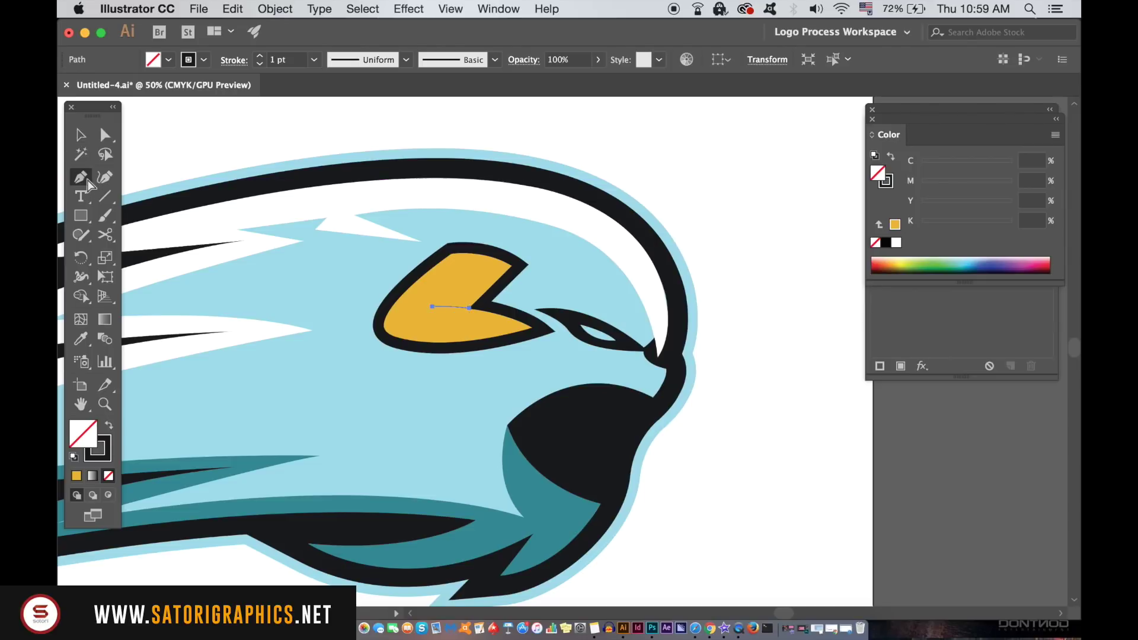
pyautogui.scroll(1, 410, 355)
pyautogui.moveTo(643, 342)
pyautogui.mouseDown()
pyautogui.moveTo(705, 356)
pyautogui.moveTo(602, 356)
pyautogui.mouseUp()
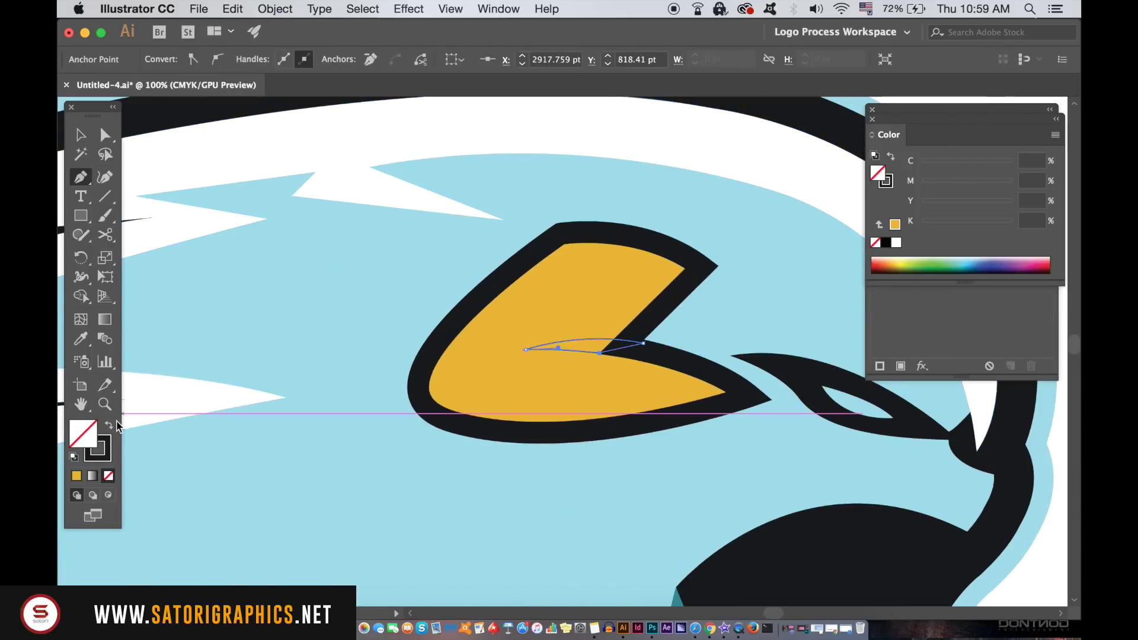
pyautogui.click(109, 425)
pyautogui.click(81, 135)
pyautogui.click(299, 262)
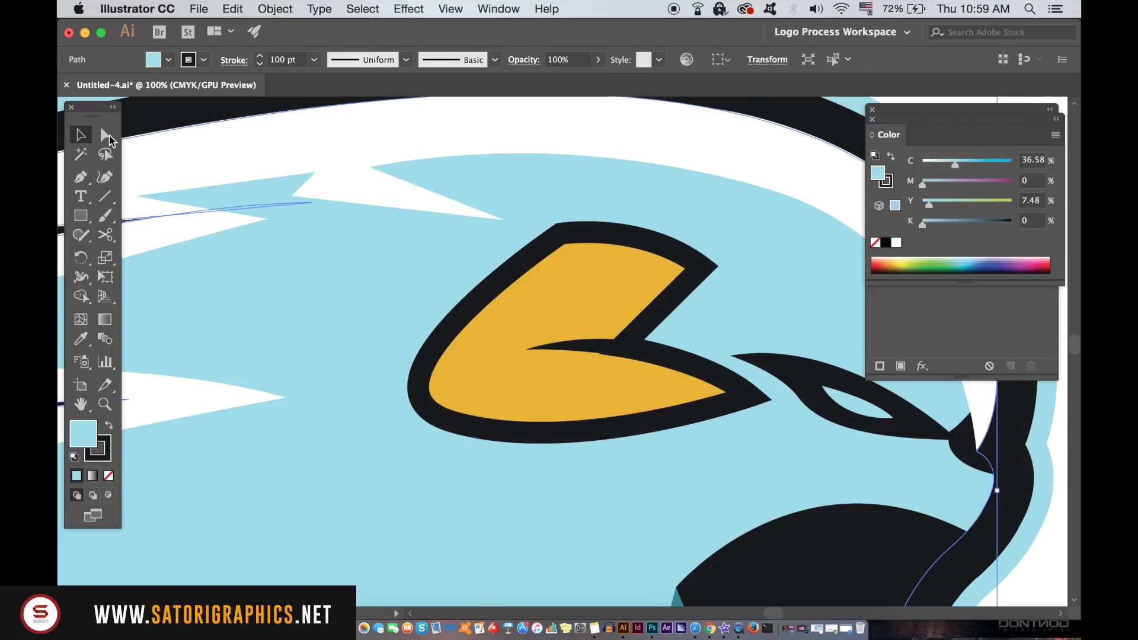
# Step: Refine the crease anchors for a smoother curve, then zoom out to the whole logo
pyautogui.click(105, 135)
pyautogui.press('super+equal')
pyautogui.press('super+equal')
pyautogui.press('super+equal')
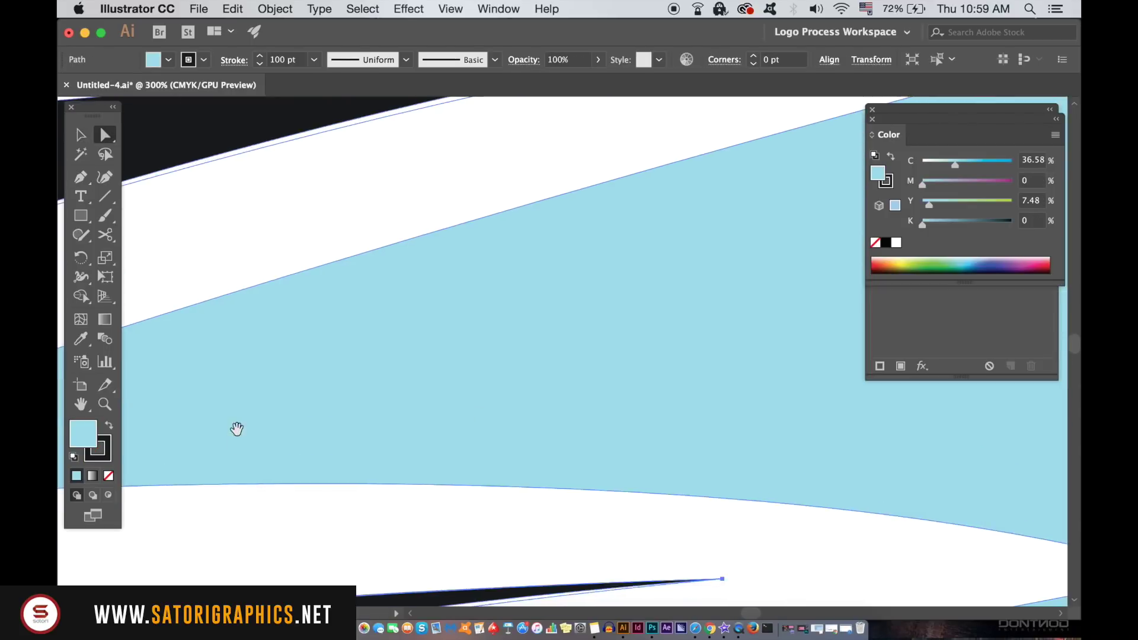
pyautogui.moveTo(341, 195)
pyautogui.mouseDown()
pyautogui.moveTo(330, 233)
pyautogui.moveTo(201, 330)
pyautogui.mouseUp()
pyautogui.hscroll(5, 478, 317)
pyautogui.click(427, 323)
pyautogui.moveTo(427, 323); pyautogui.dragTo(432, 329)
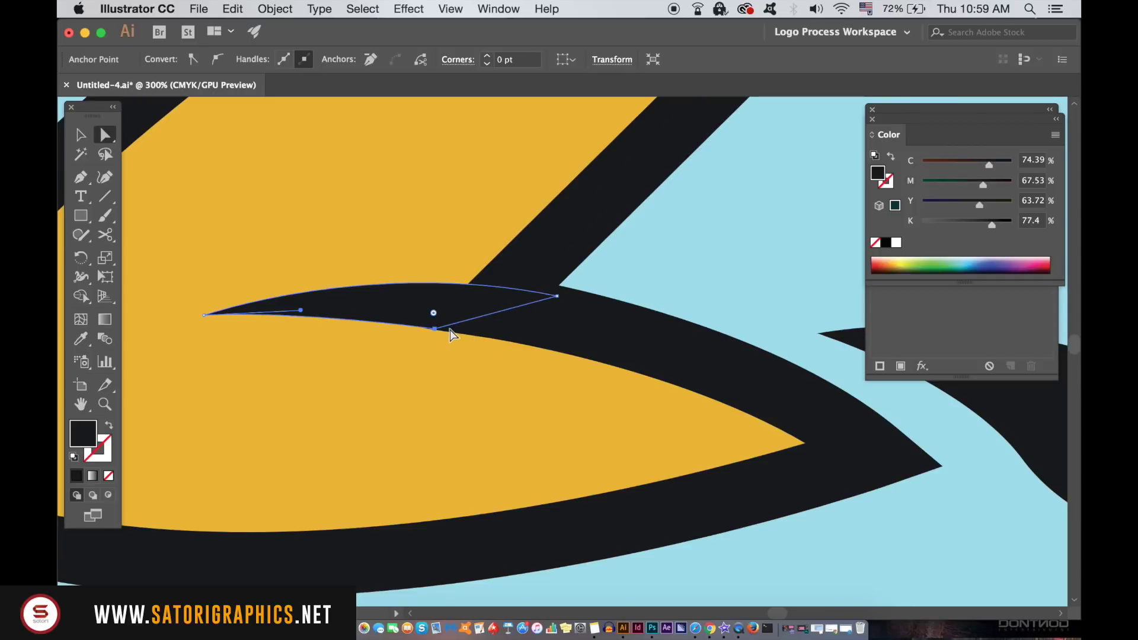
pyautogui.press('super+equal')
pyautogui.press('super+equal')
pyautogui.press('super+equal')
pyautogui.moveTo(564, 343); pyautogui.dragTo(535, 349)
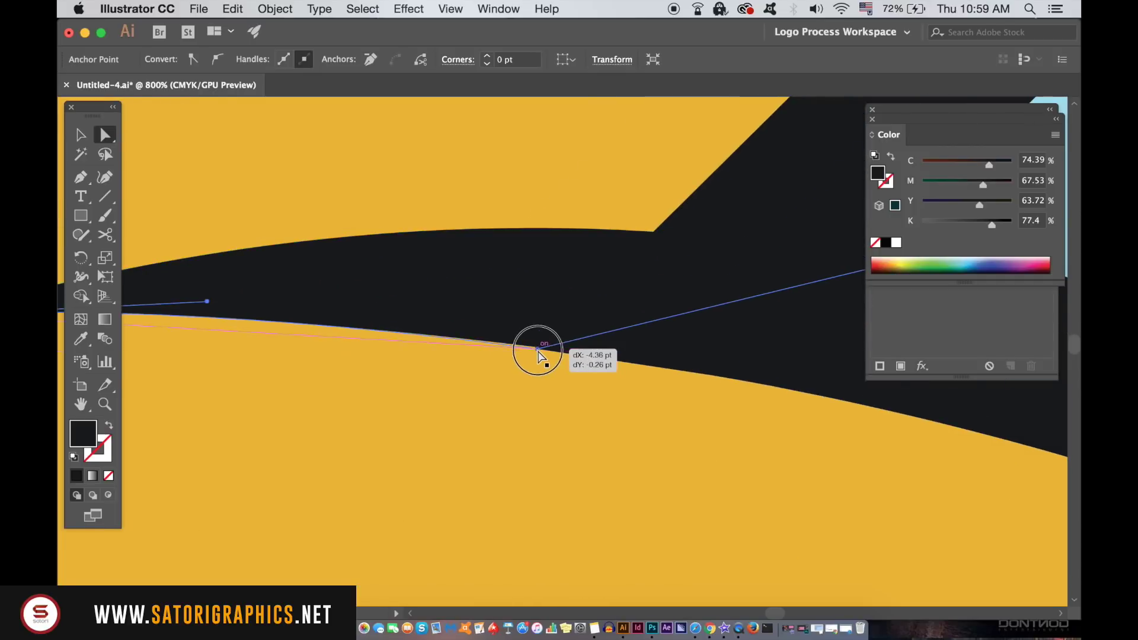
pyautogui.click(525, 414)
pyautogui.press('super+minus')
pyautogui.press('super+minus')
pyautogui.press('super+minus')
pyautogui.press('super+minus')
pyautogui.press('super+minus')
pyautogui.press('super+minus')
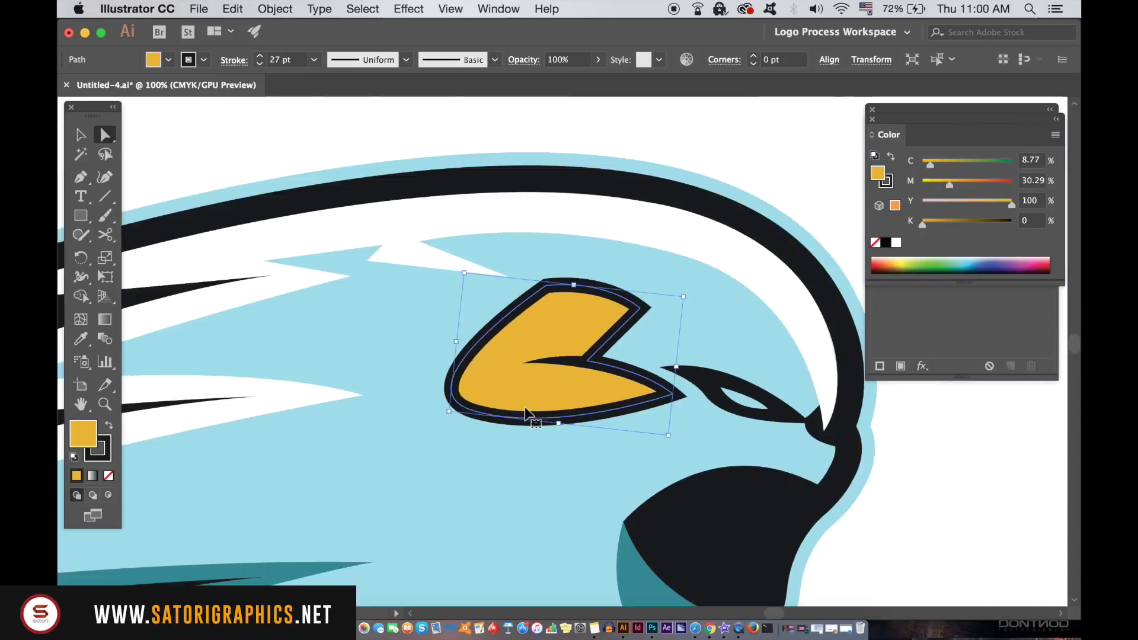
pyautogui.press('super+minus')
pyautogui.press('super+minus')
pyautogui.press('super+minus')
pyautogui.click(407, 252)
pyautogui.press('super+minus')
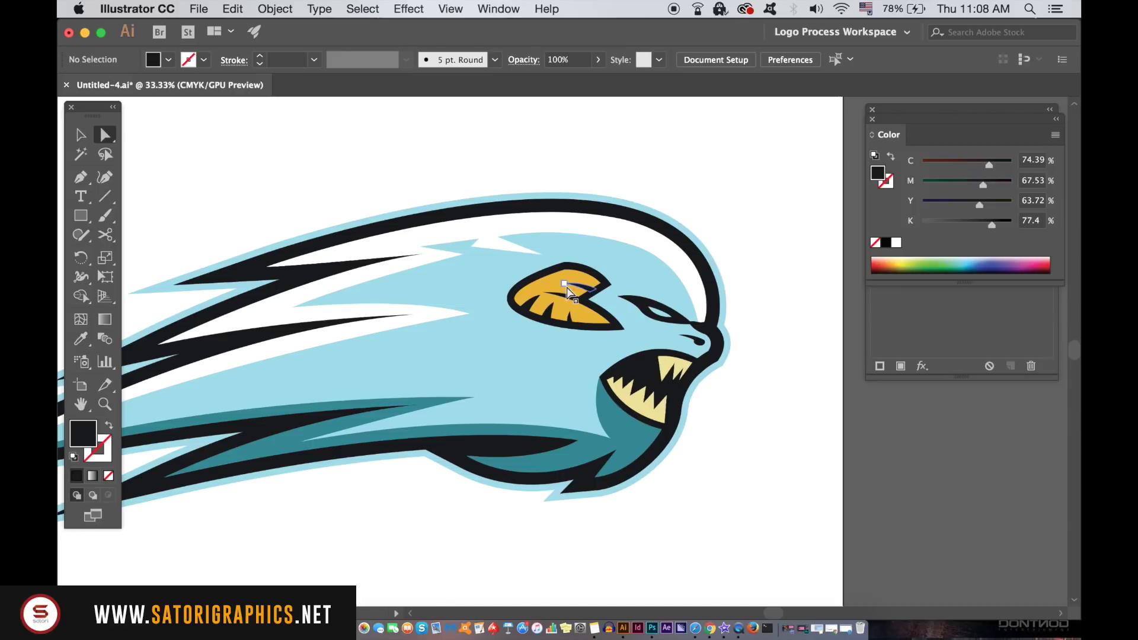
# Step: Group the golden eye and its dark creases with Cmd+G, then deselect
pyautogui.click(81, 136)
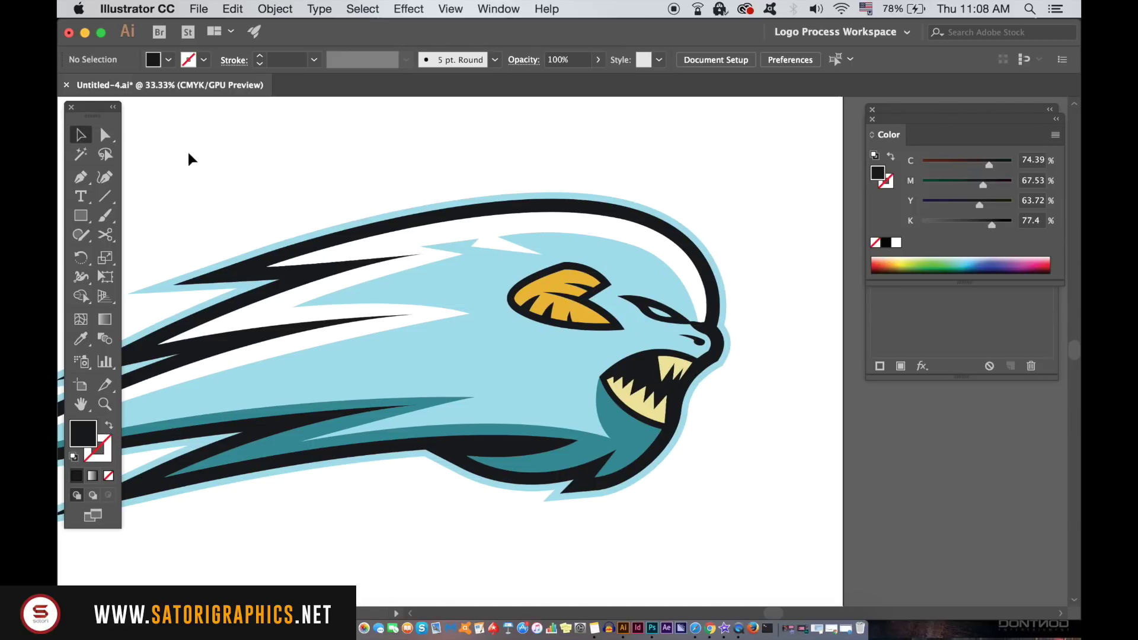
pyautogui.click(592, 297)
pyautogui.click(534, 283)
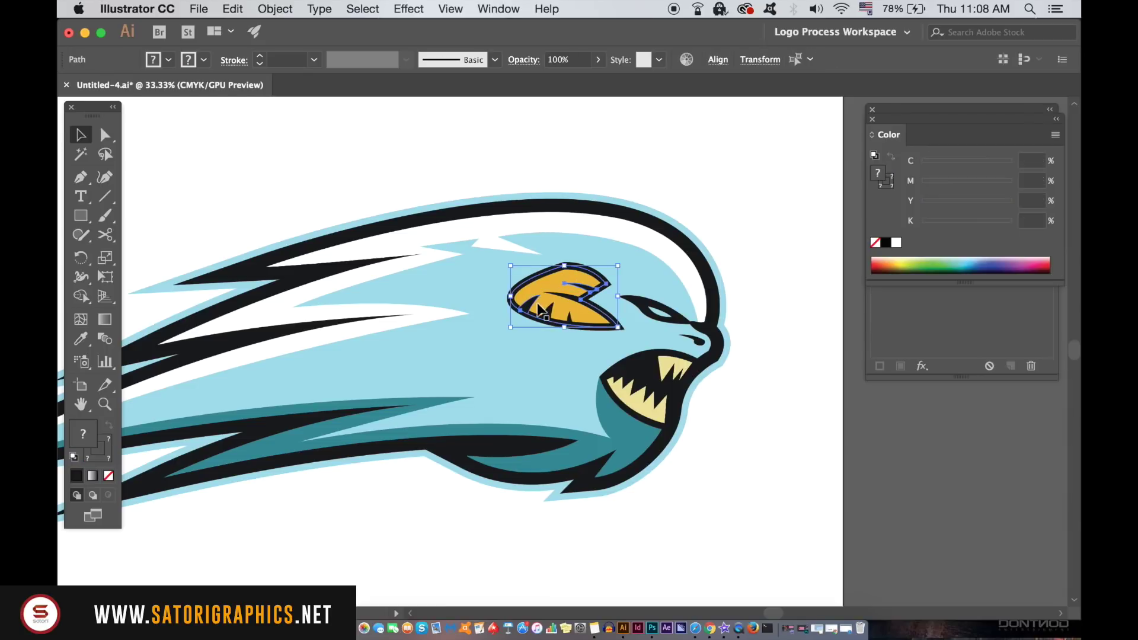
pyautogui.press('super+g')
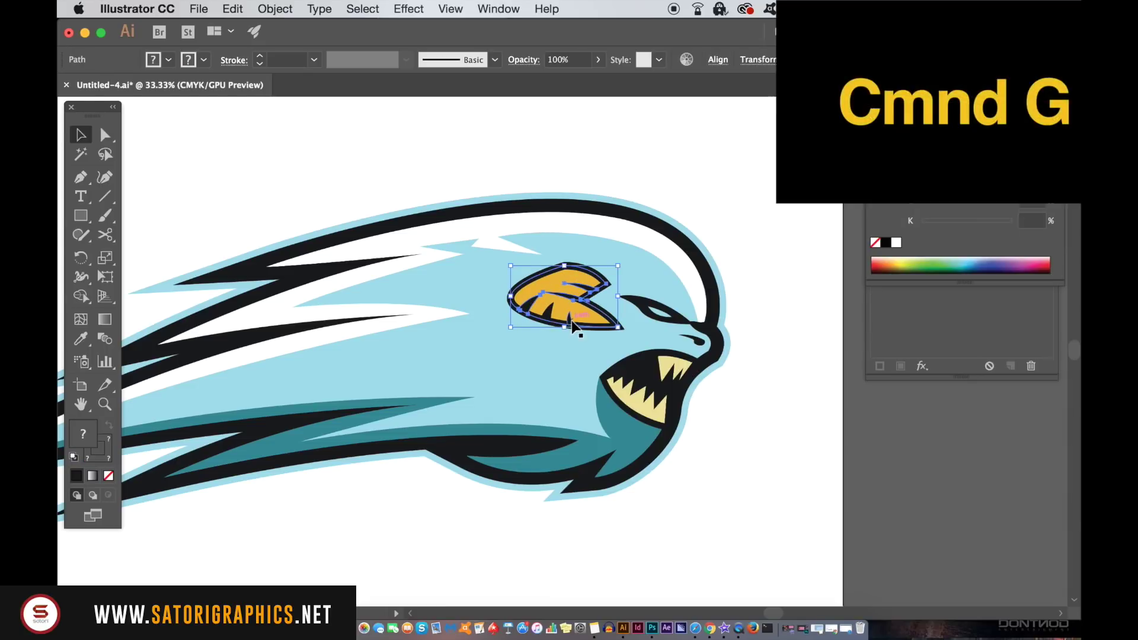
pyautogui.press('super+g')
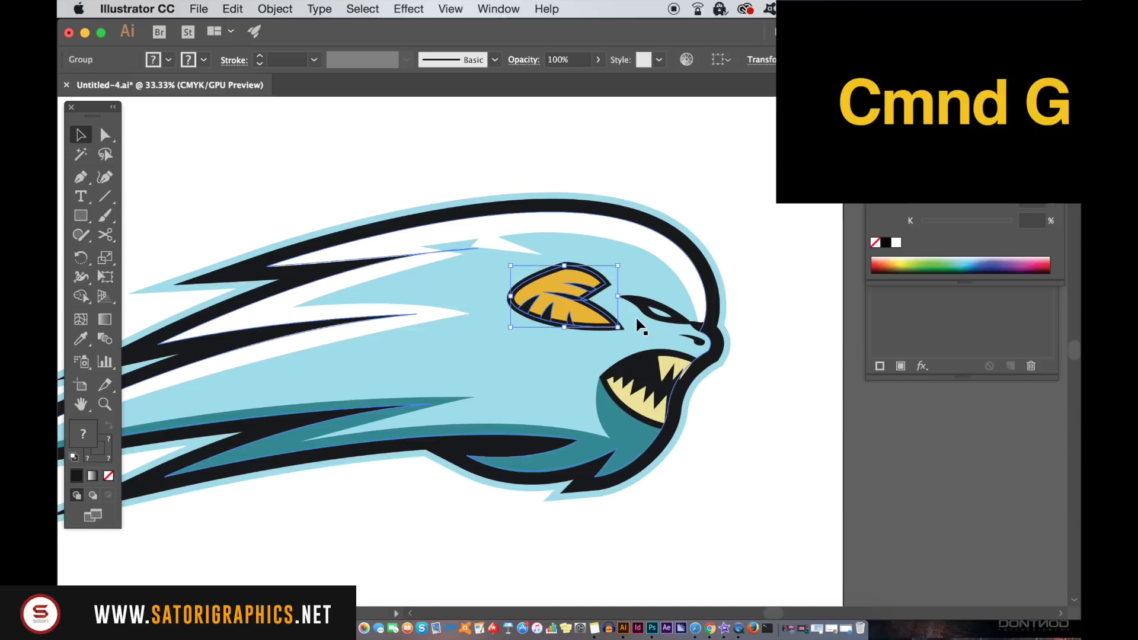
pyautogui.click(266, 8)
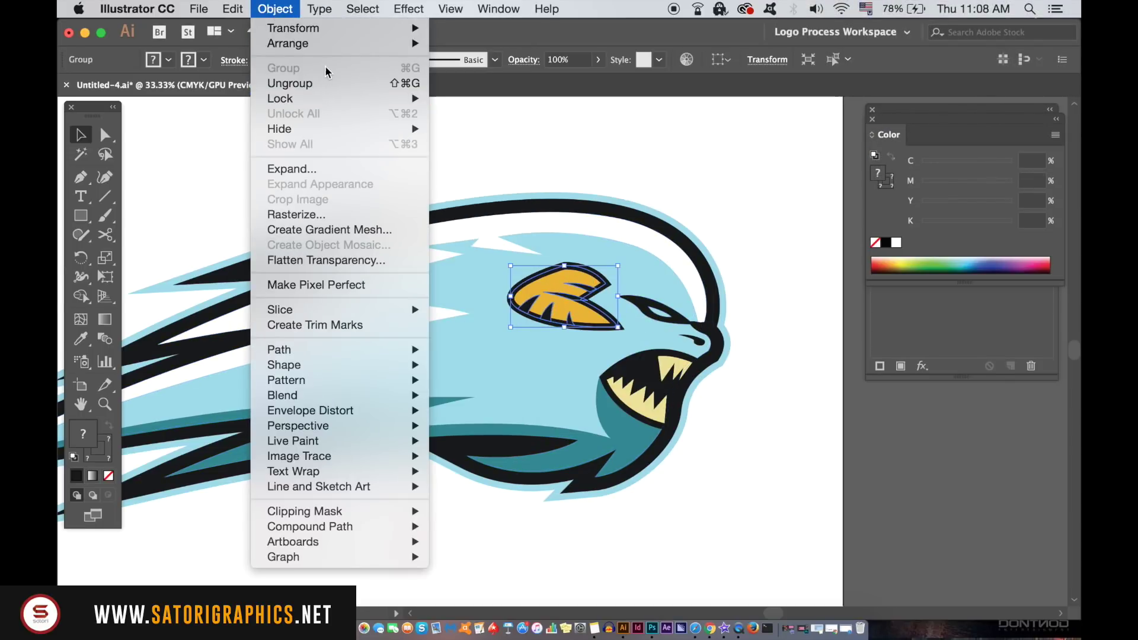
pyautogui.click(547, 121)
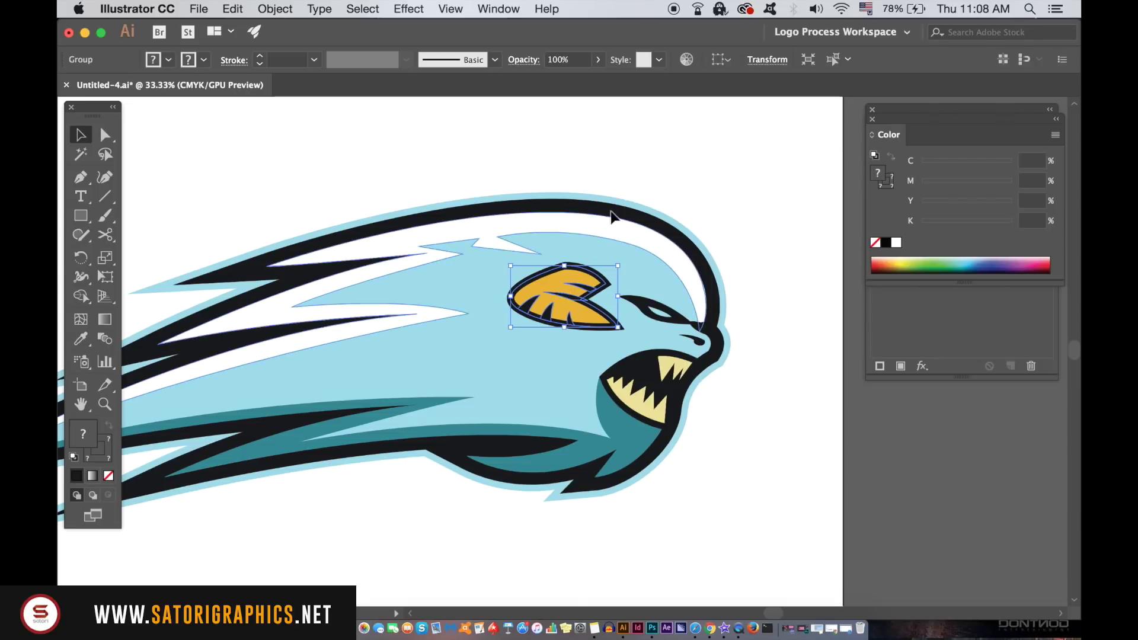
pyautogui.click(640, 181)
pyautogui.click(569, 283)
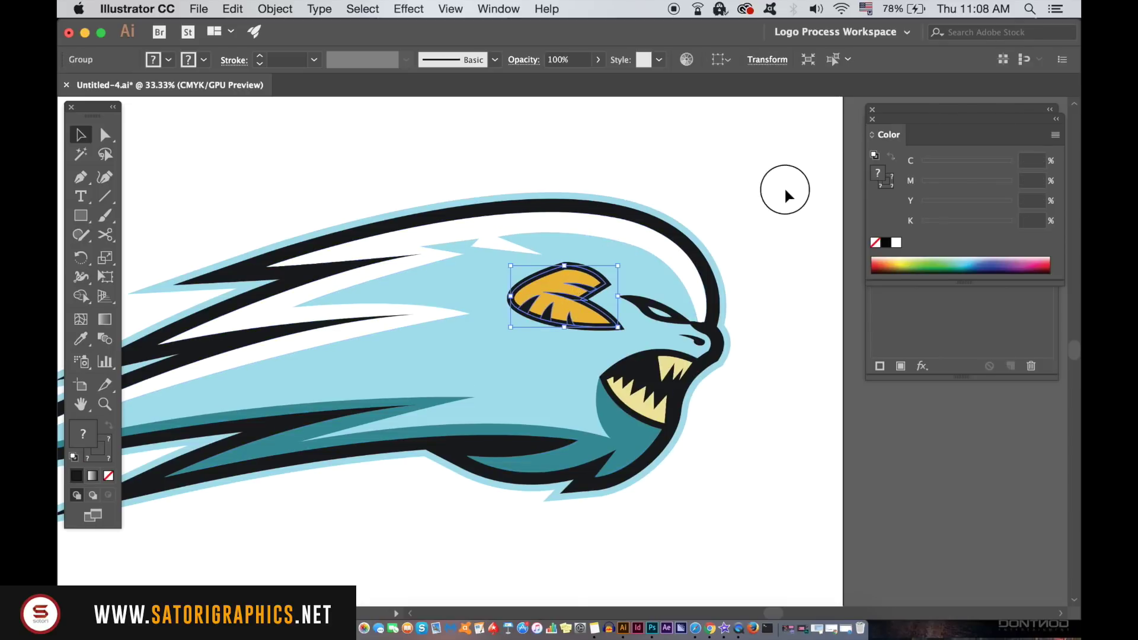
pyautogui.click(785, 188)
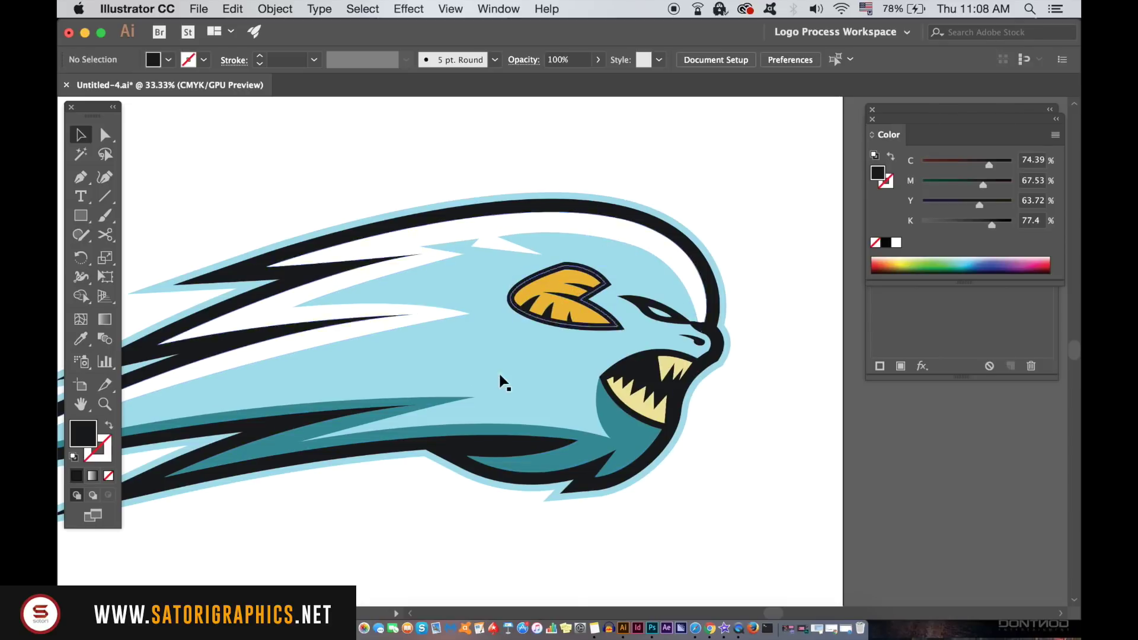
pyautogui.click(611, 411)
pyautogui.click(771, 478)
# Step: Pen-draw a closed teal shadow shape beneath the golden eye
pyautogui.click(81, 177)
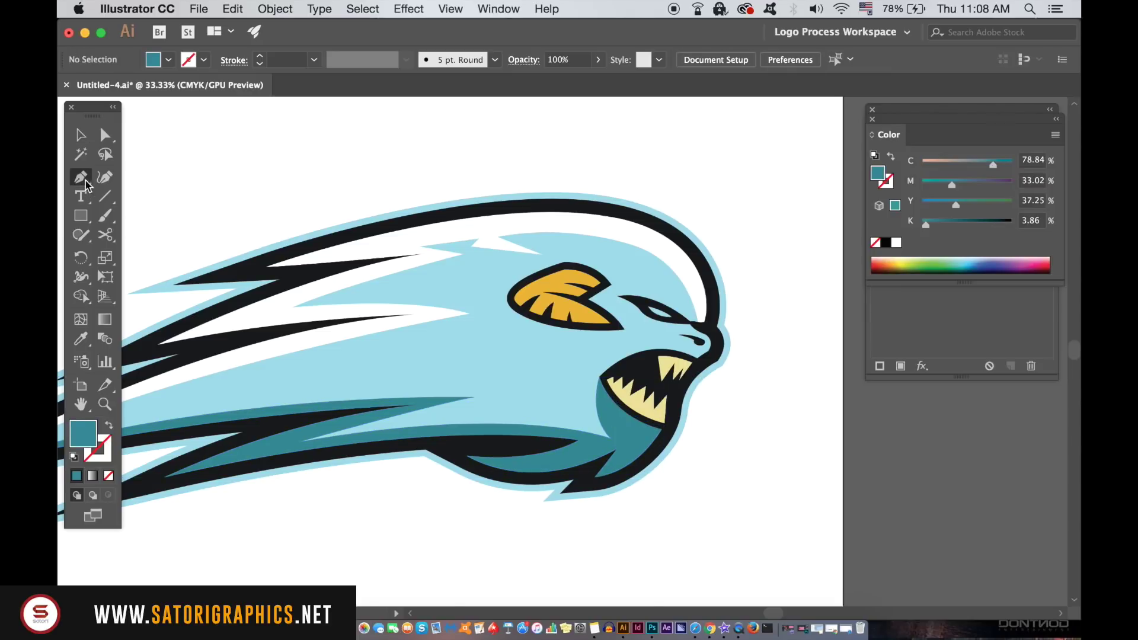
pyautogui.click(532, 307)
pyautogui.moveTo(516, 327); pyautogui.dragTo(516, 324)
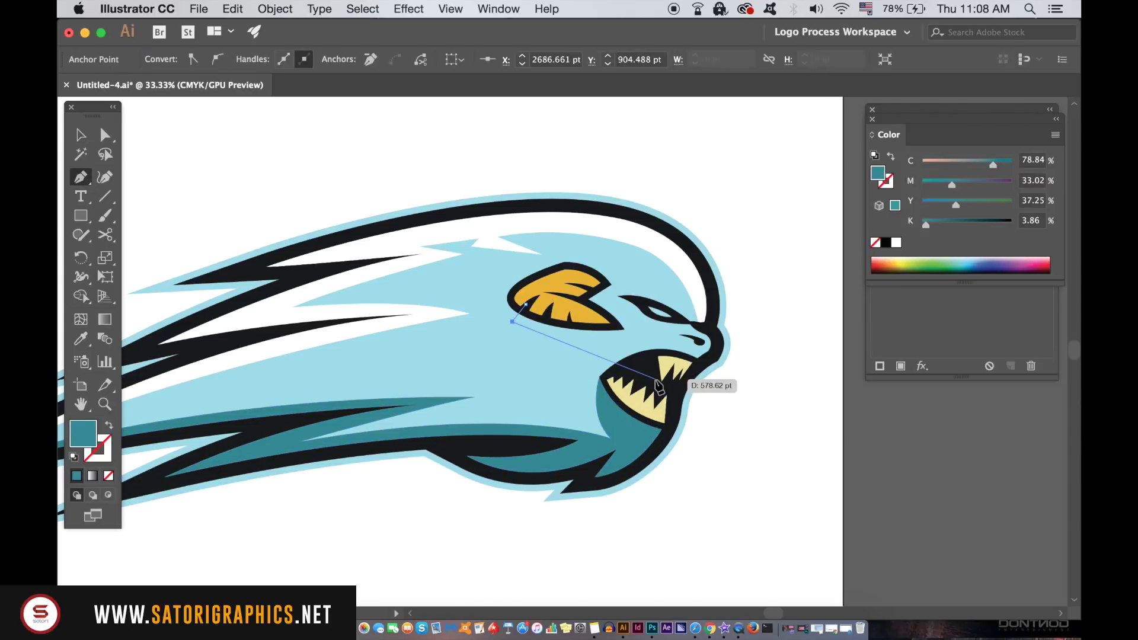
pyautogui.moveTo(628, 339)
pyautogui.mouseDown()
pyautogui.moveTo(644, 343)
pyautogui.moveTo(110, 431)
pyautogui.mouseUp()
pyautogui.click(109, 426)
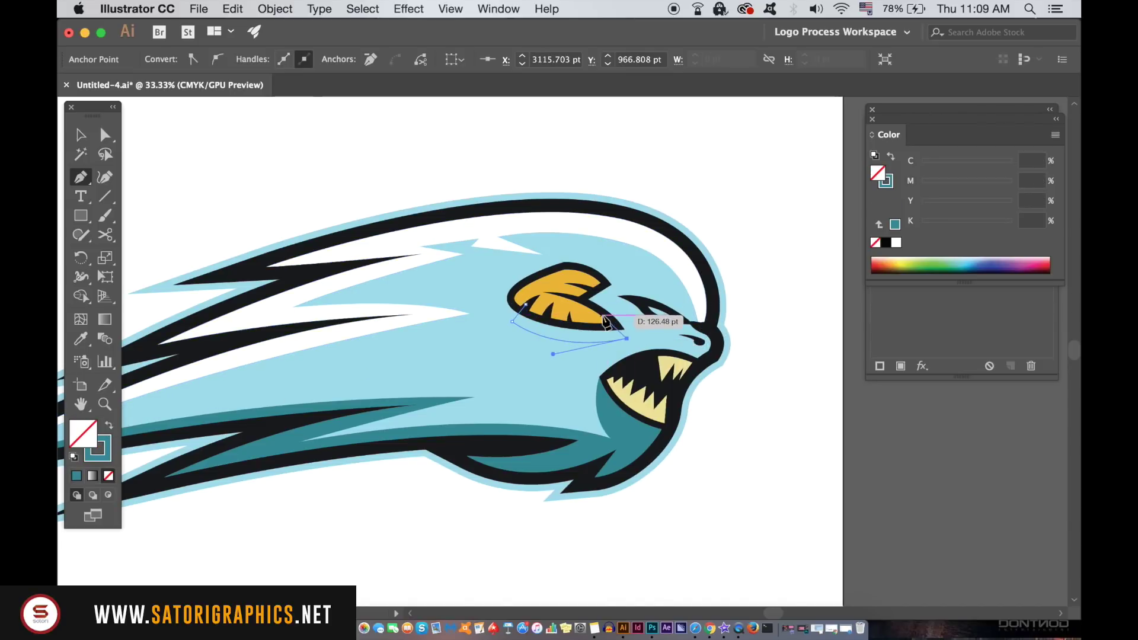
pyautogui.click(525, 304)
pyautogui.hotkey('shift', 'x')
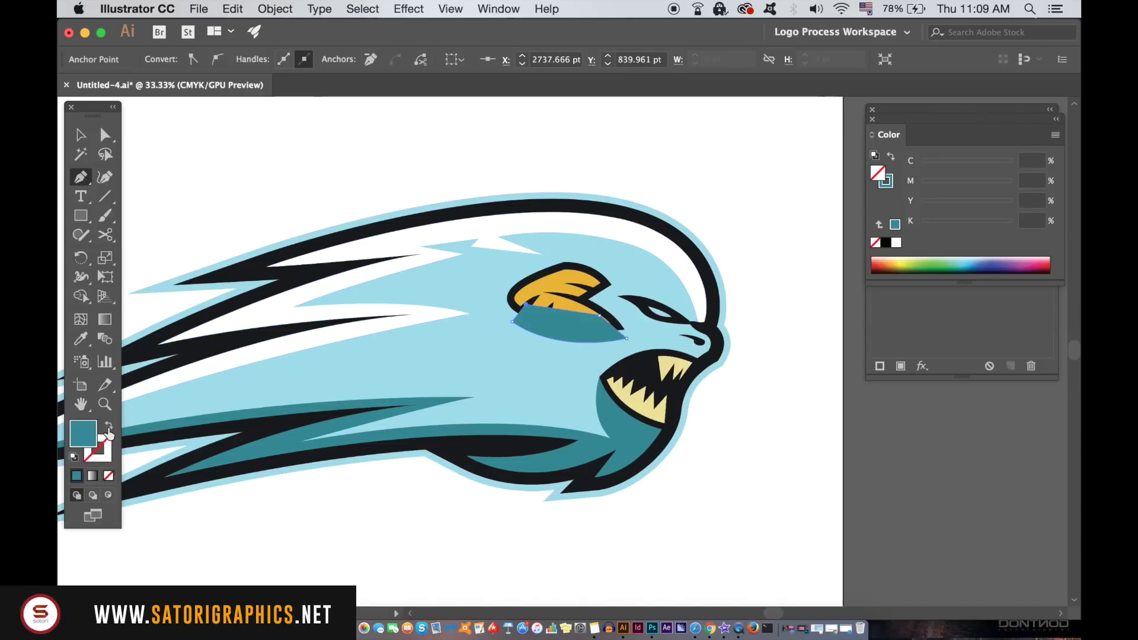
pyautogui.press('v')
# Step: Bring the eye group in front of the shadow with Arrange > Bring to Front
pyautogui.click(258, 151)
pyautogui.click(604, 298)
pyautogui.click(275, 9)
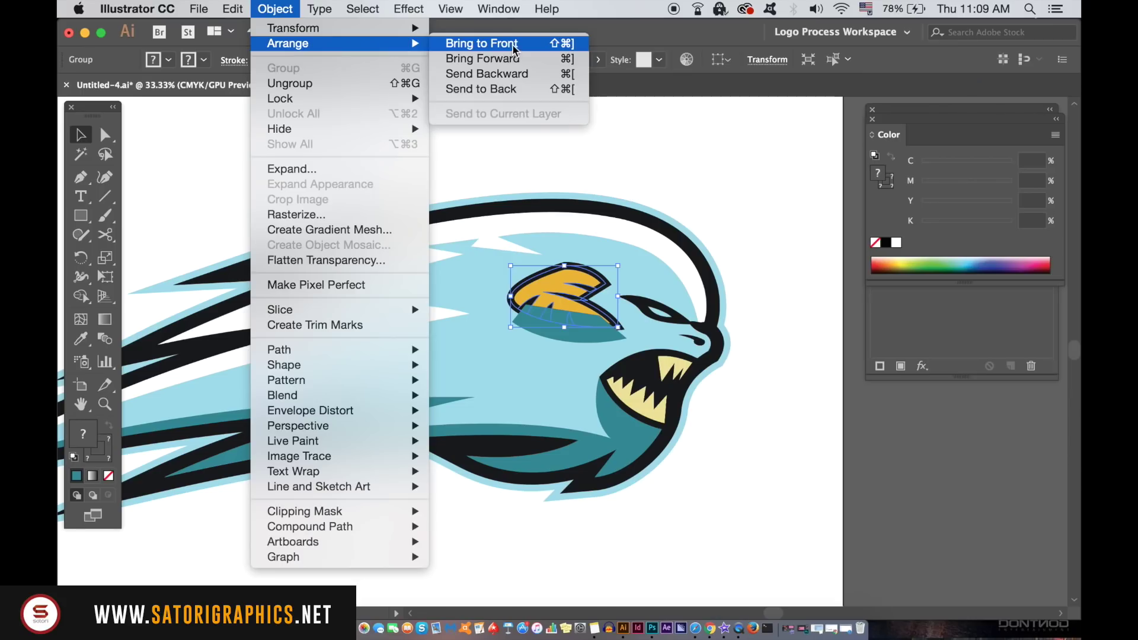
pyautogui.click(484, 42)
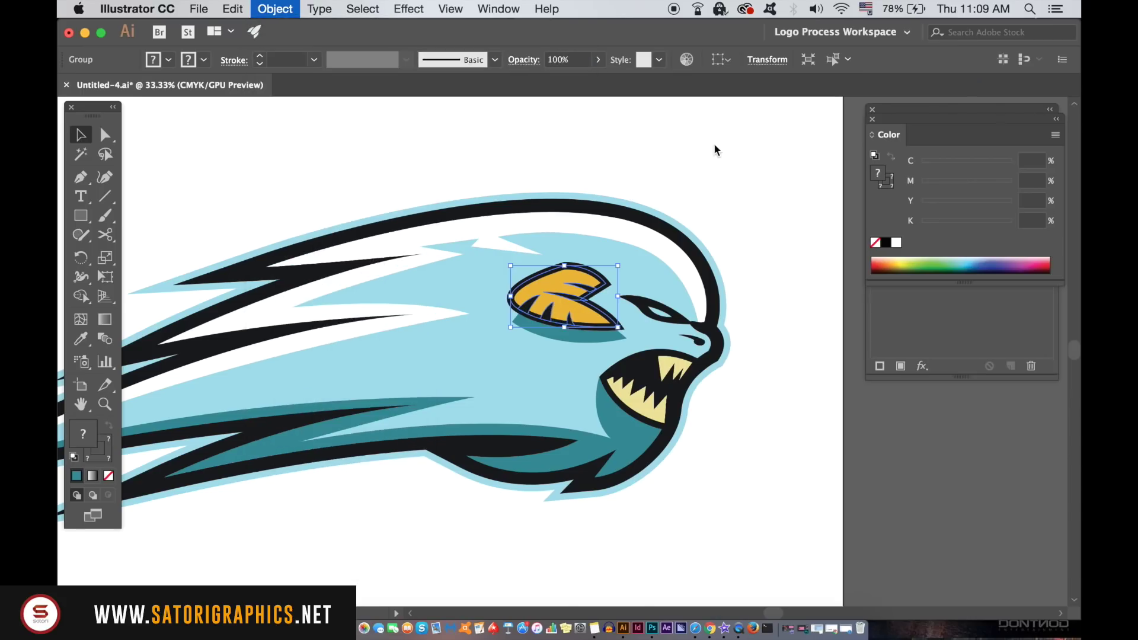
pyautogui.click(724, 136)
pyautogui.hotkey('ctrl', '-')
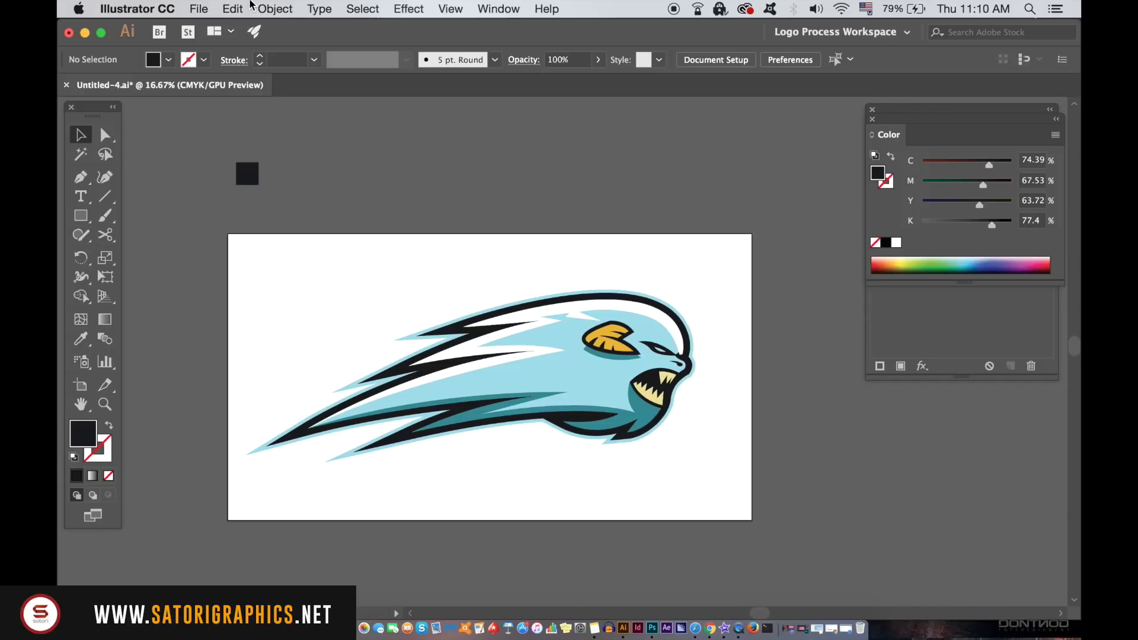
# Step: Enable Scale Strokes & Effects in General preferences, then marquee-select the bird artwork
pyautogui.click(131, 4)
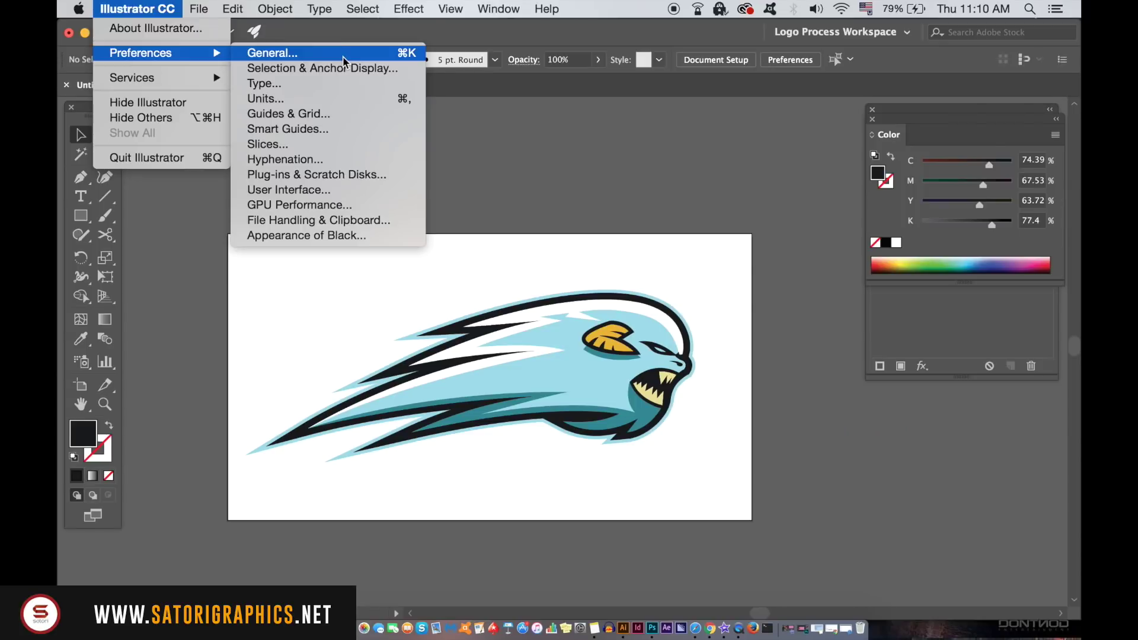
pyautogui.click(343, 56)
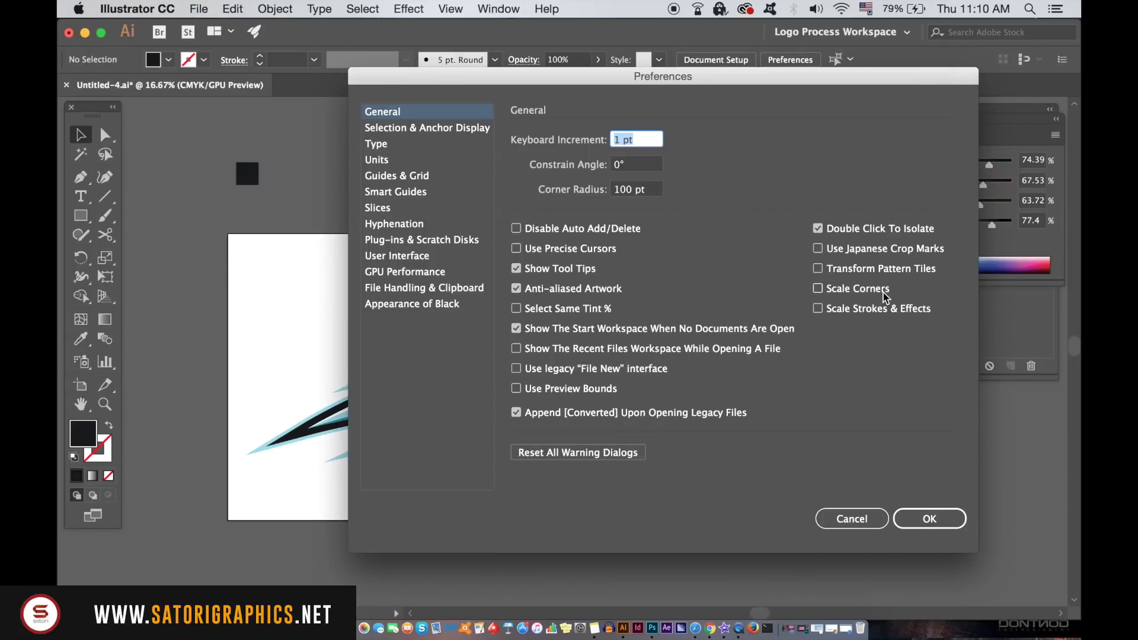
pyautogui.click(883, 314)
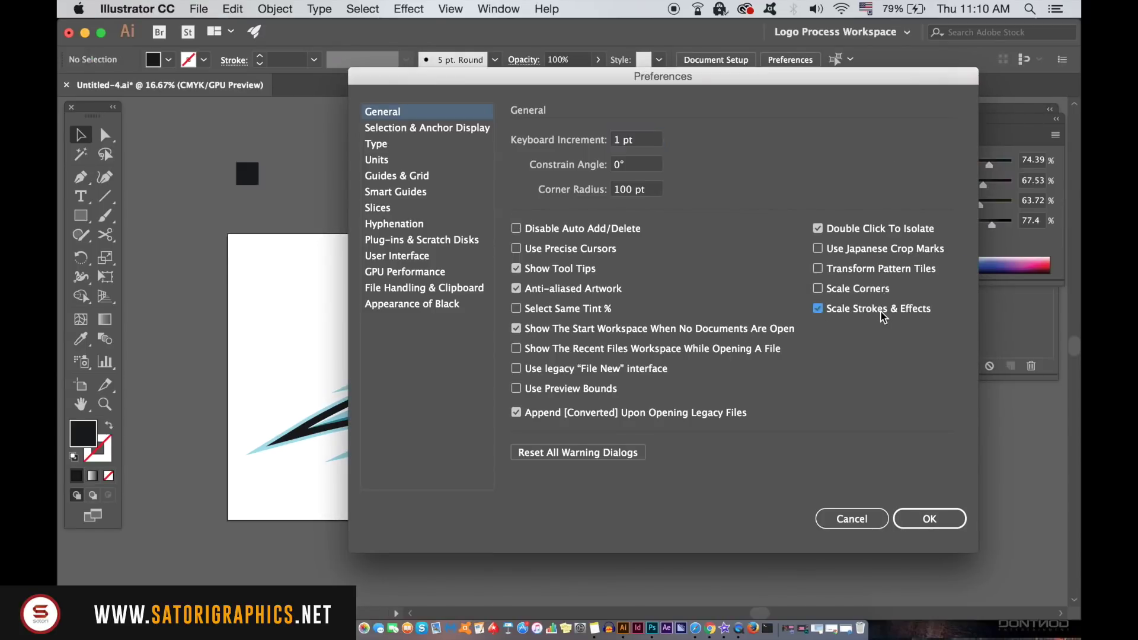
pyautogui.click(917, 516)
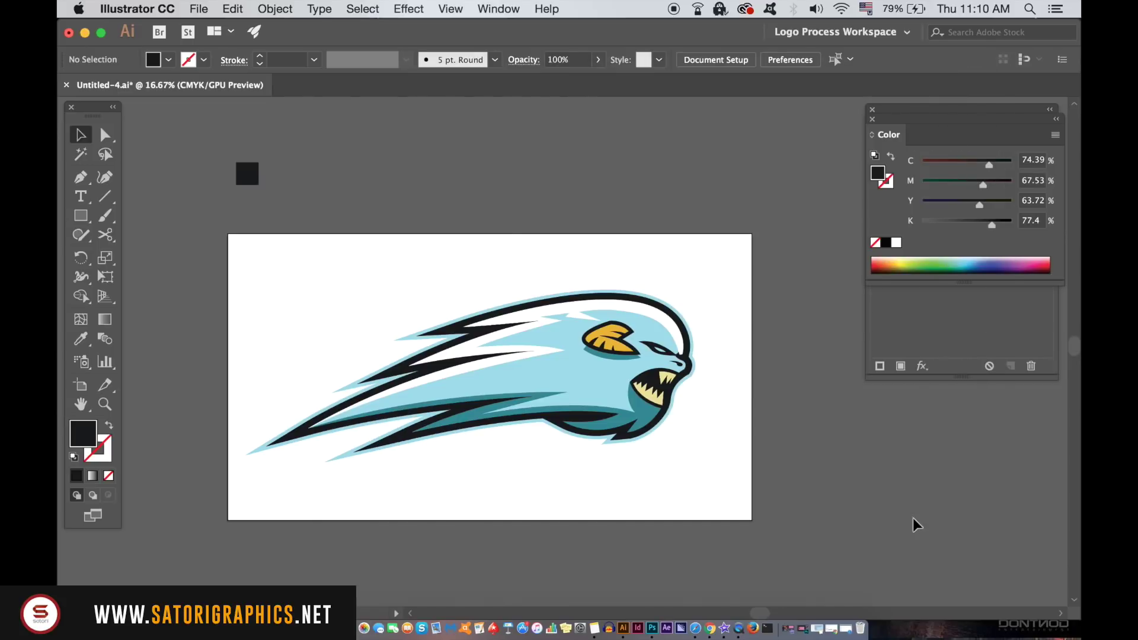
pyautogui.moveTo(282, 263)
pyautogui.mouseDown()
pyautogui.moveTo(742, 506)
pyautogui.moveTo(694, 461)
pyautogui.moveTo(423, 341)
pyautogui.mouseUp()
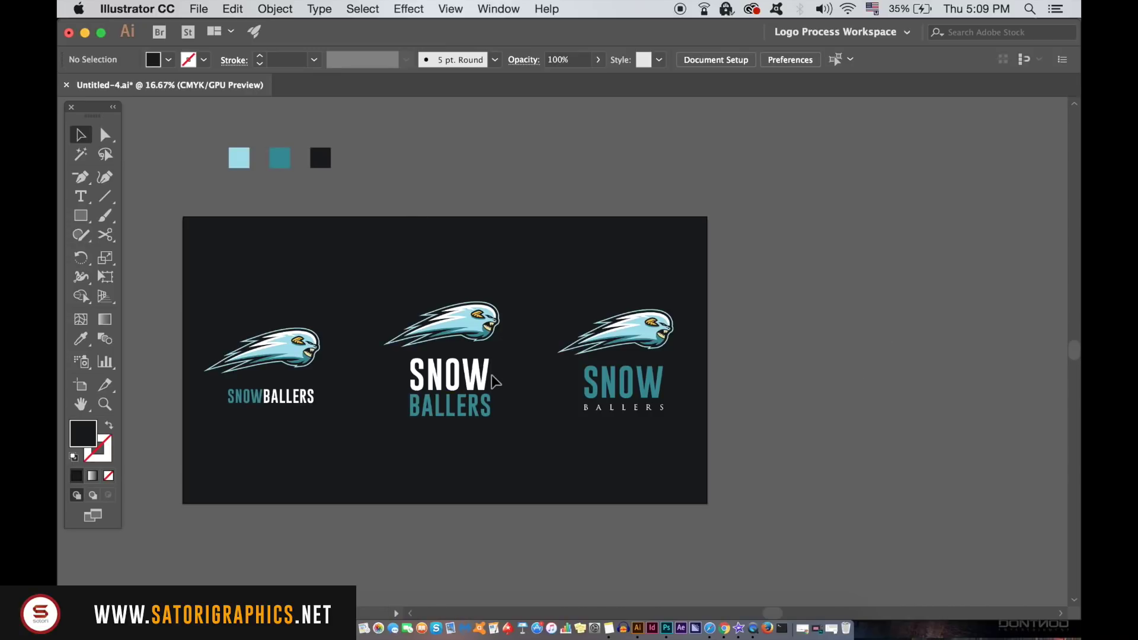
# Step: Show the Libraries panel from Window > Swatches and start a new library
pyautogui.click(516, 7)
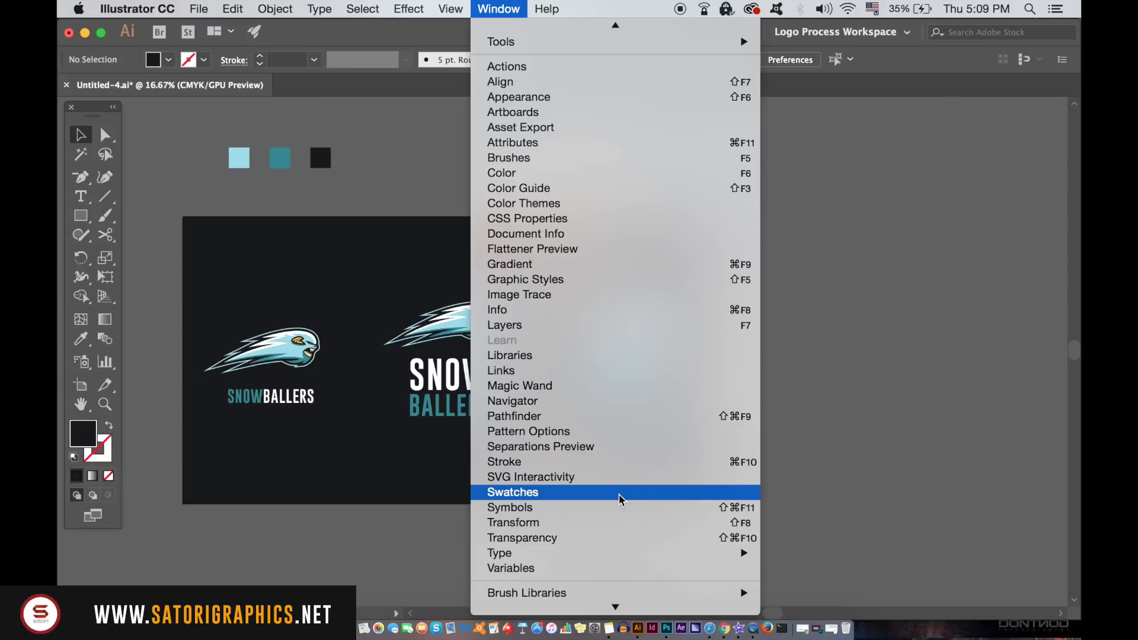
pyautogui.click(591, 342)
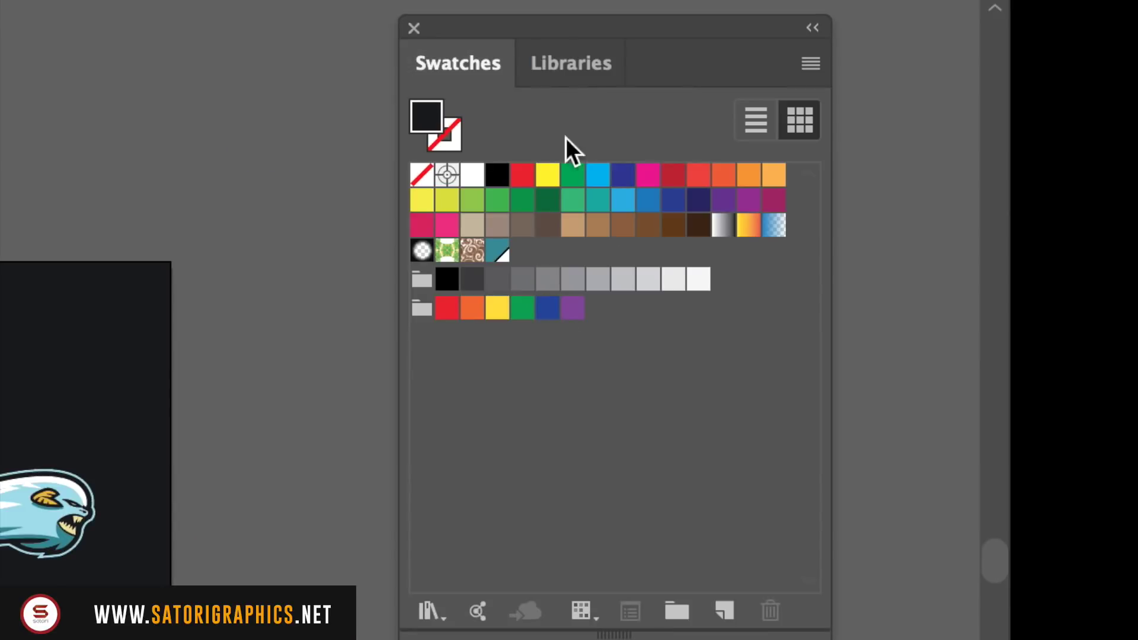
pyautogui.click(885, 130)
pyautogui.click(617, 119)
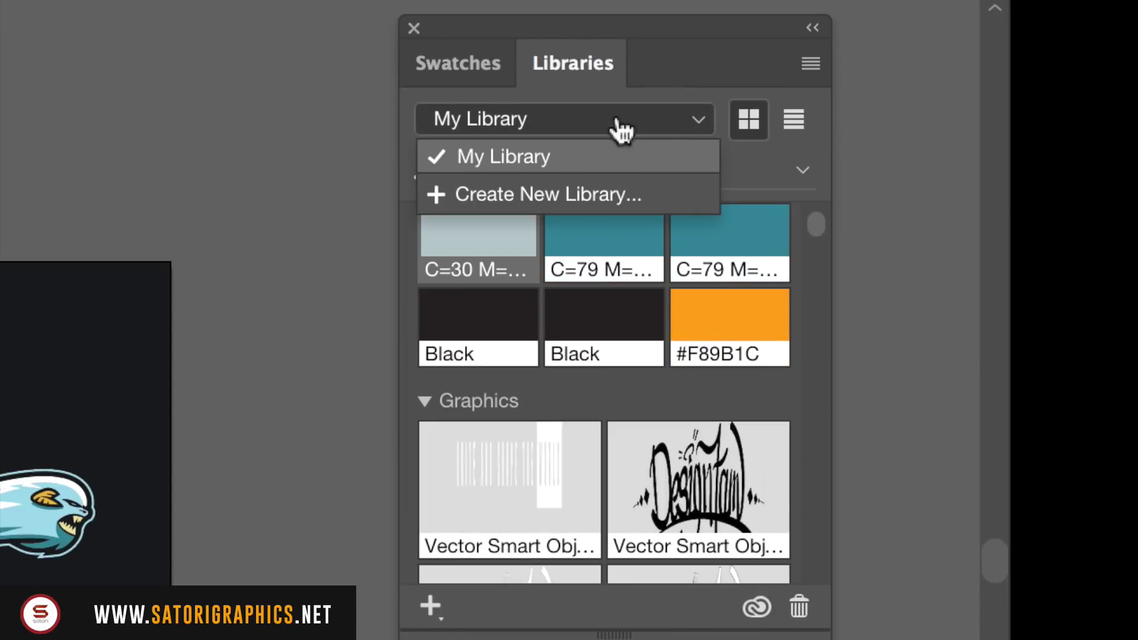
pyautogui.click(591, 187)
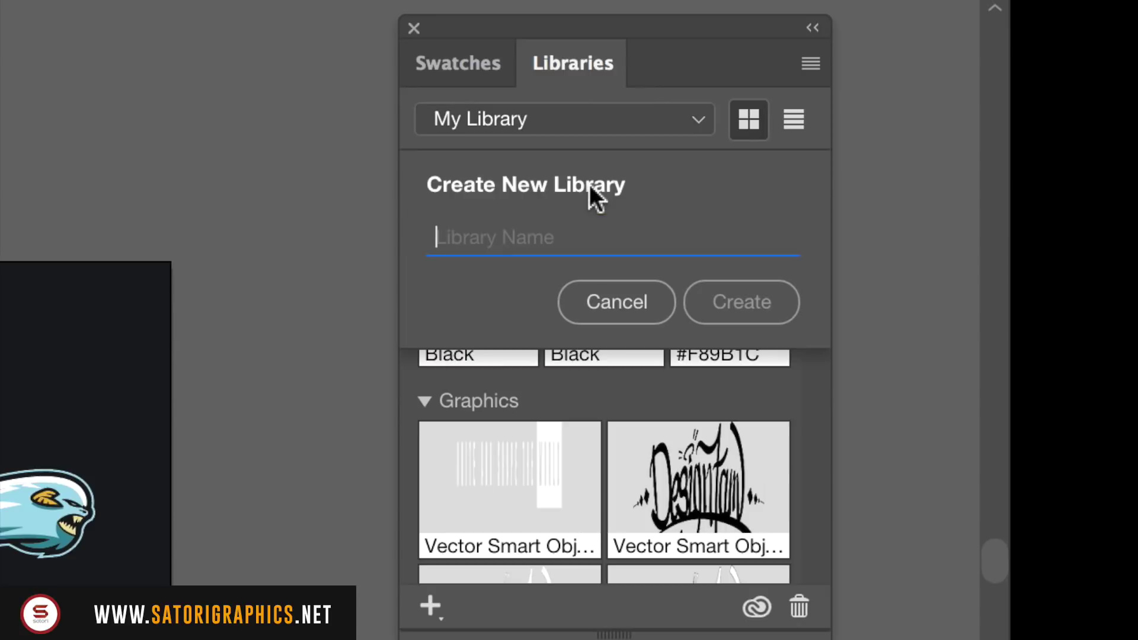
pyautogui.write('sports logo')
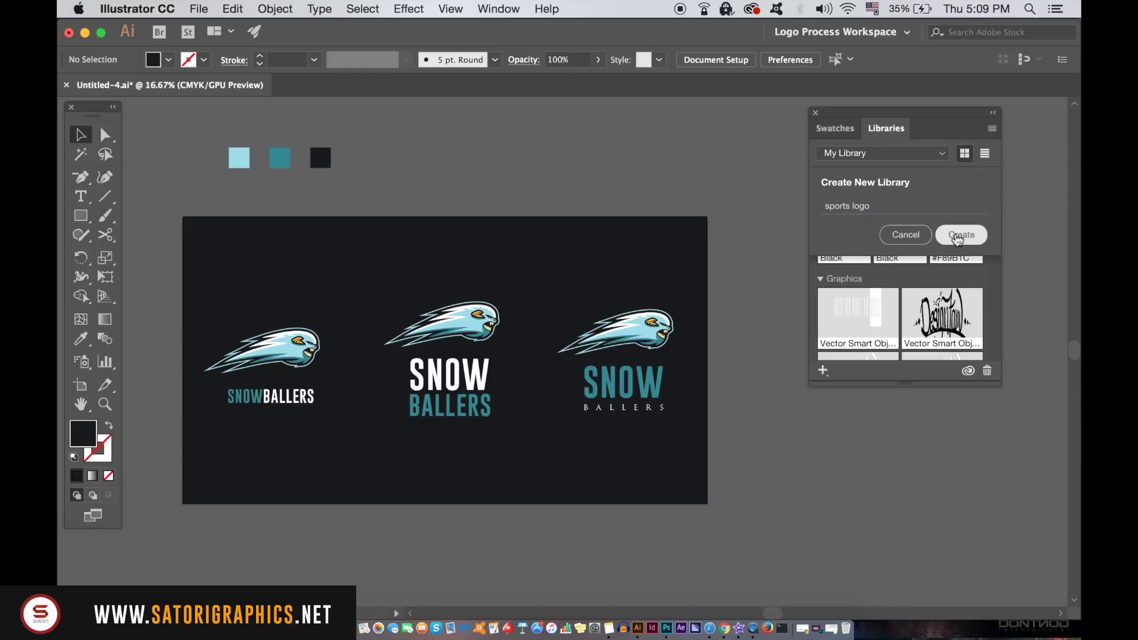
# Step: Create the sports logo library and add the black, teal and light blue squares to it
pyautogui.click(964, 234)
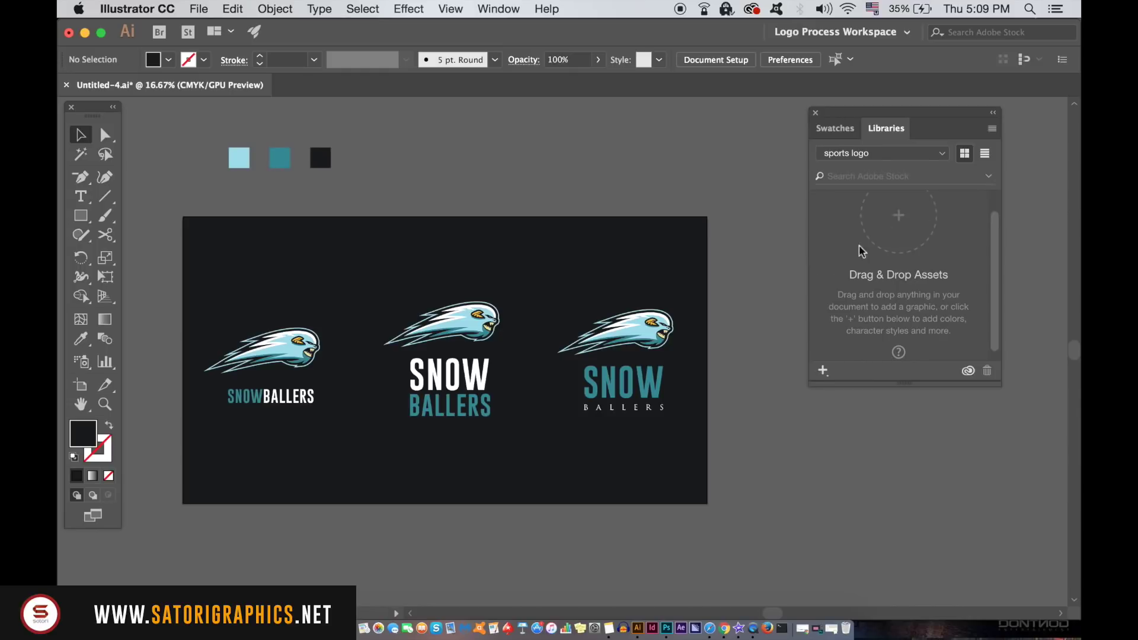
pyautogui.moveTo(321, 162); pyautogui.dragTo(892, 238)
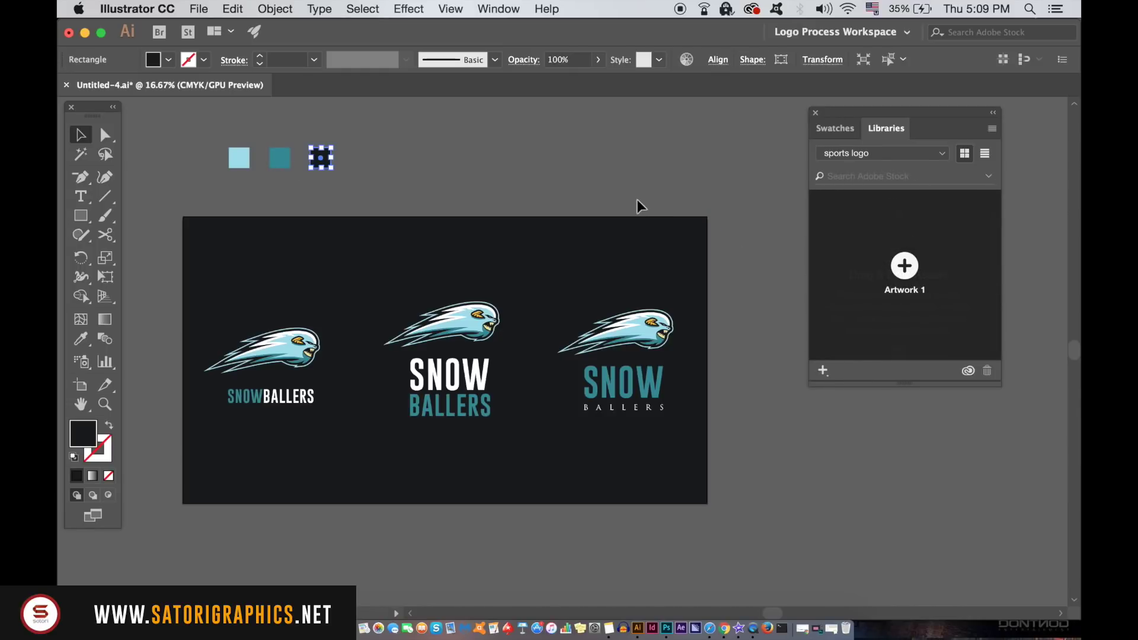
pyautogui.moveTo(873, 263); pyautogui.dragTo(854, 254)
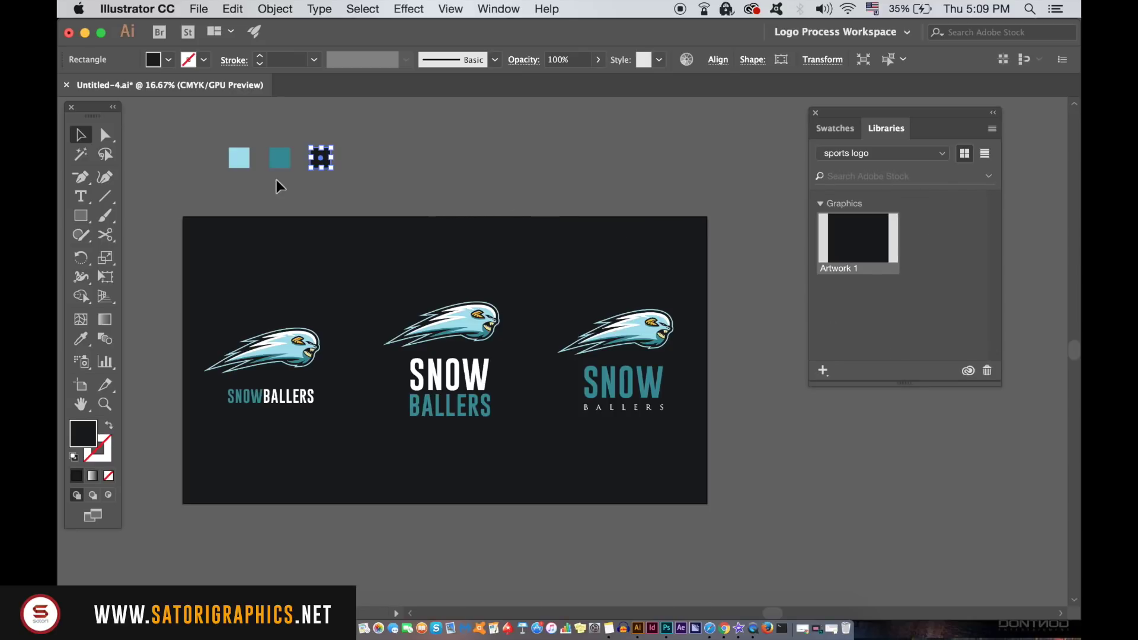
pyautogui.click(278, 161)
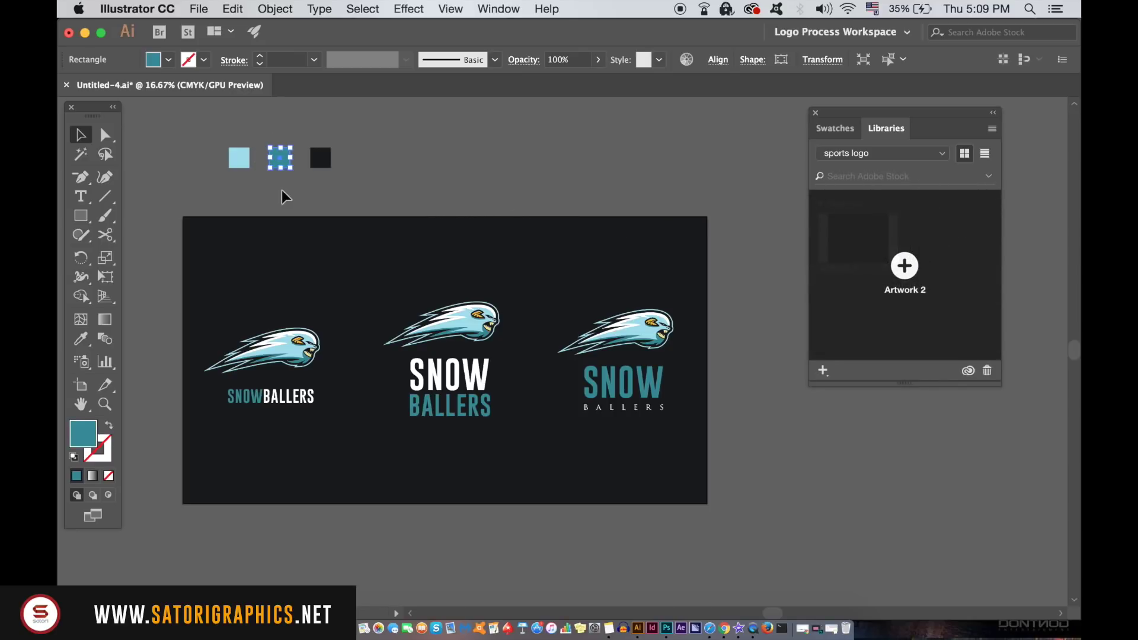
pyautogui.moveTo(241, 160); pyautogui.dragTo(871, 323)
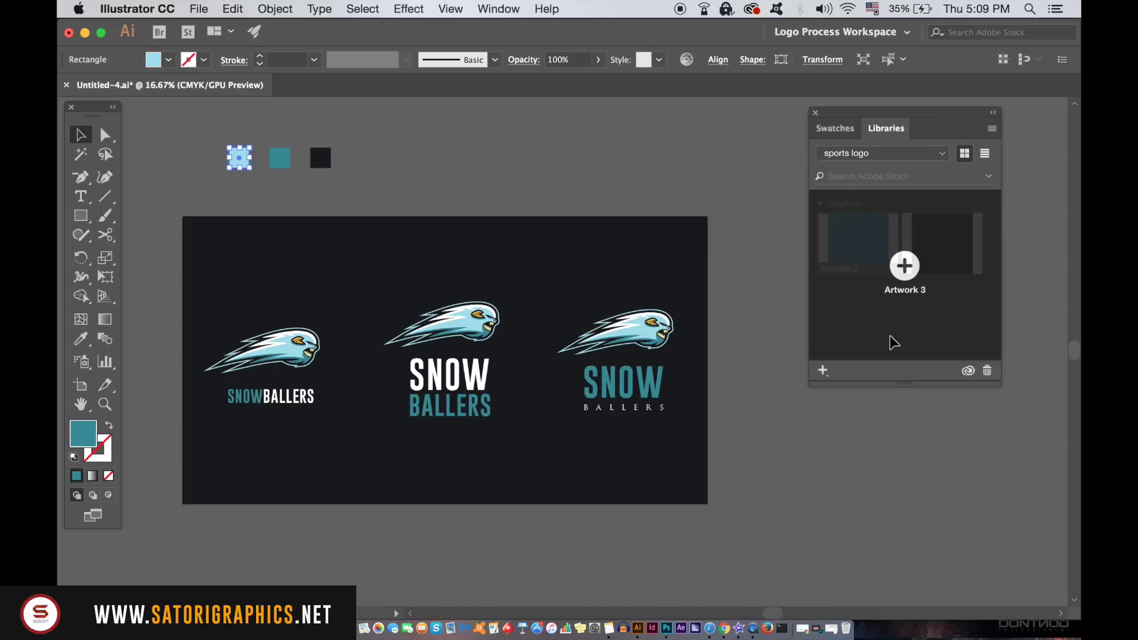
pyautogui.click(602, 150)
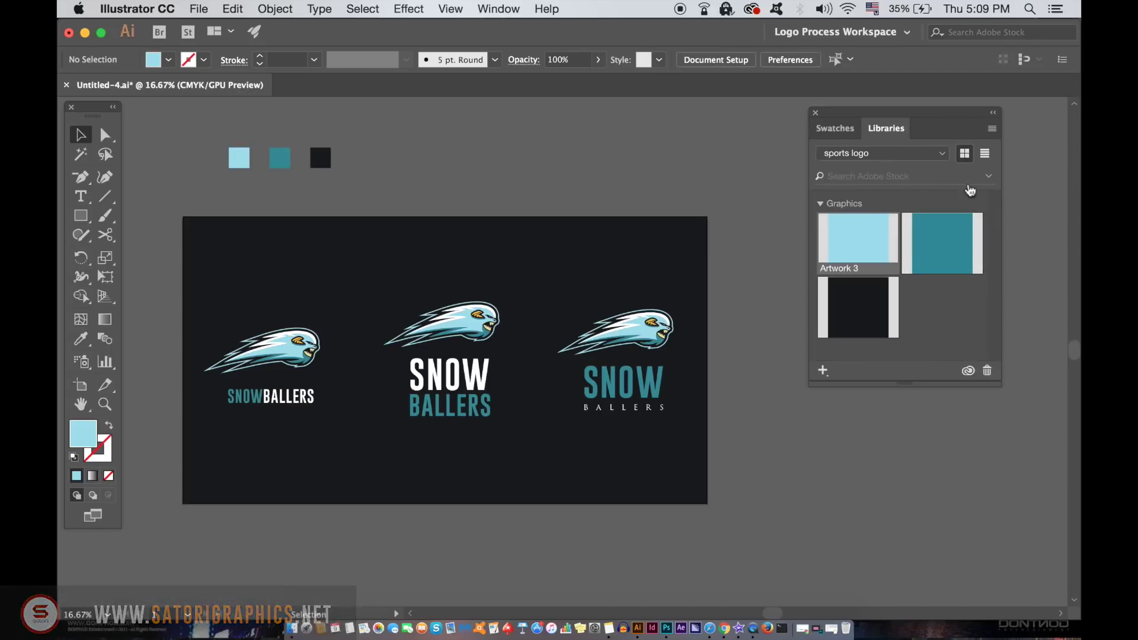